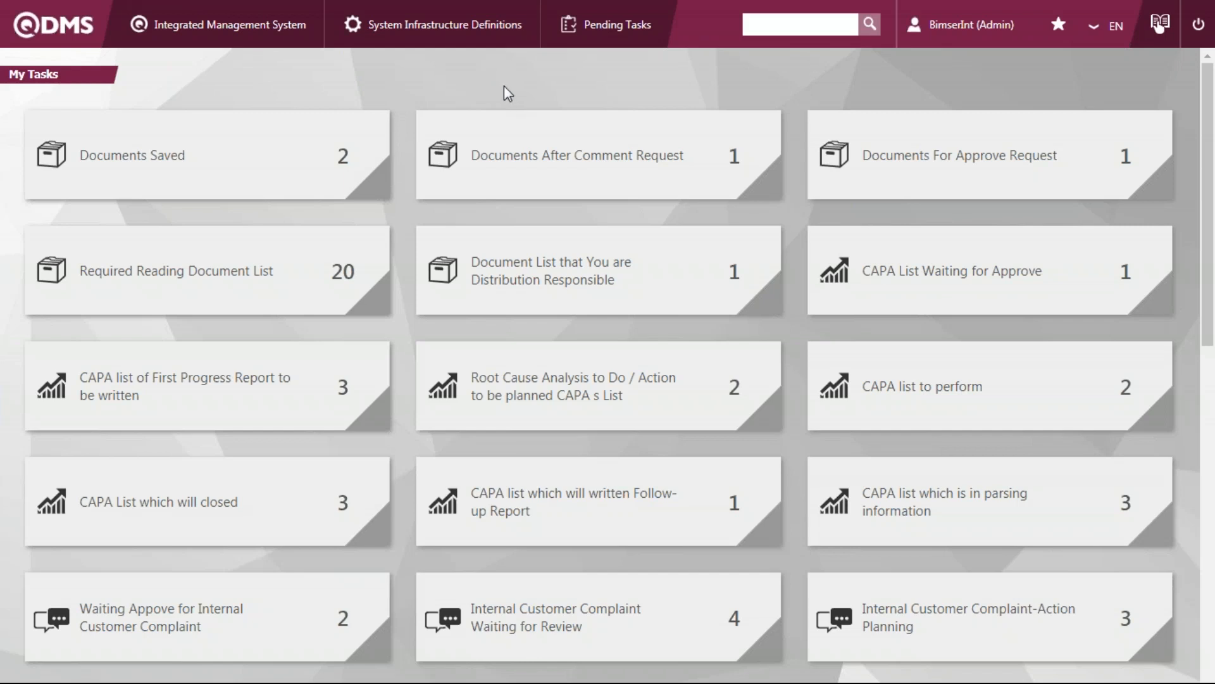
Check the Documents After Comment Request task list and the options available for the signed-in account
{"action": "left_click", "coordinate": [522, 183]}
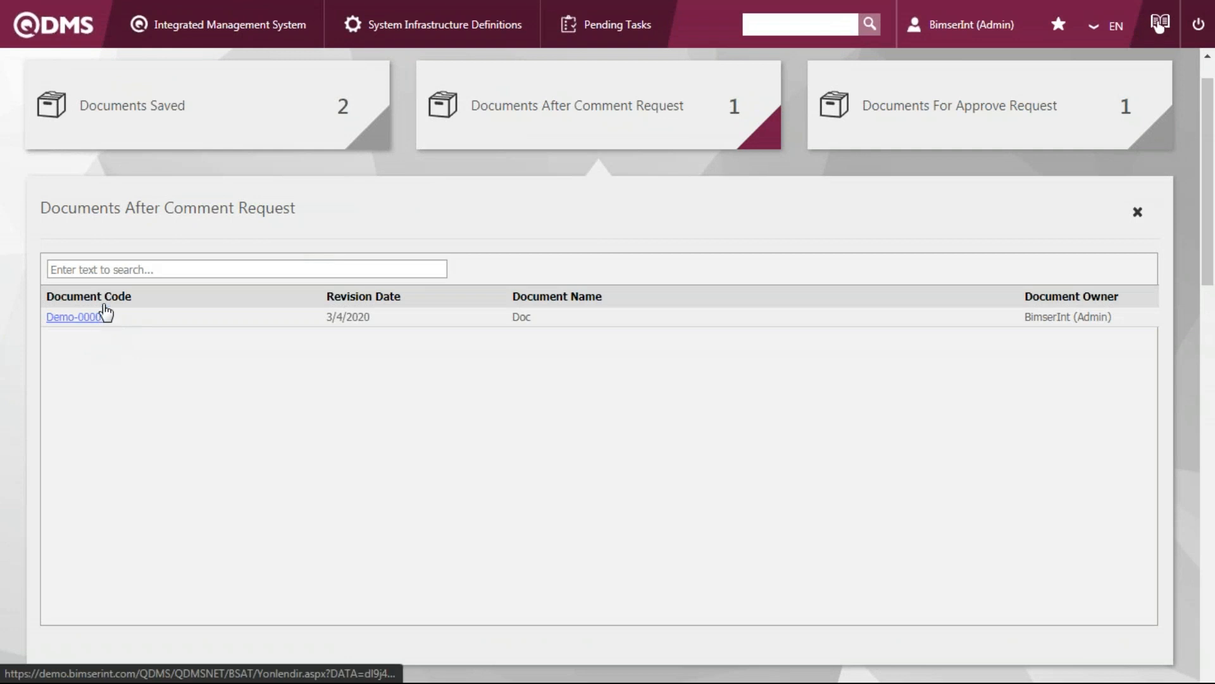
{"action": "left_click", "coordinate": [646, 129]}
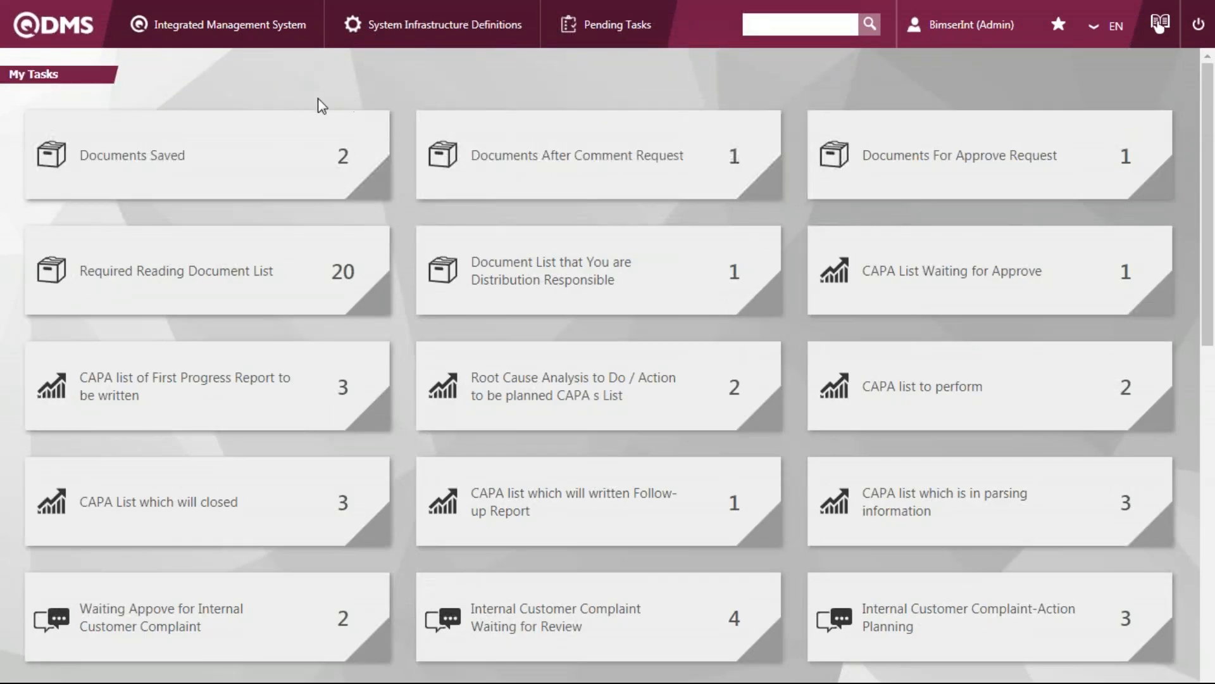
{"action": "left_click", "coordinate": [281, 37]}
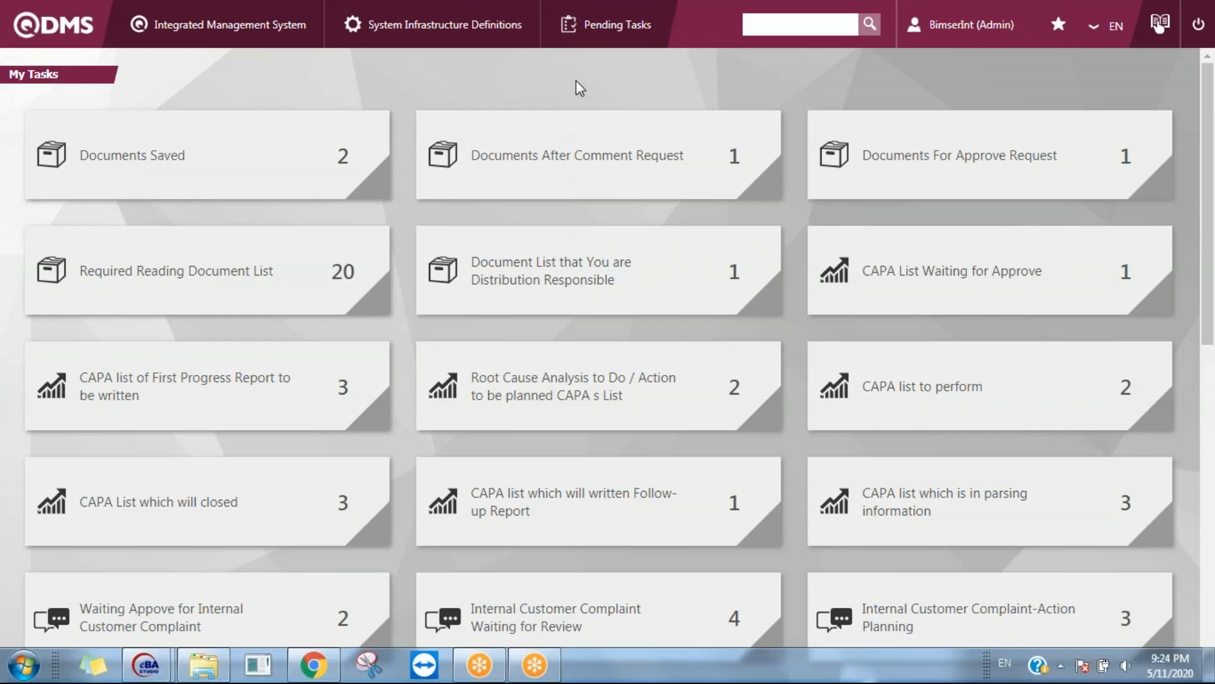
{"action": "mouse_move", "coordinate": [938, 41]}
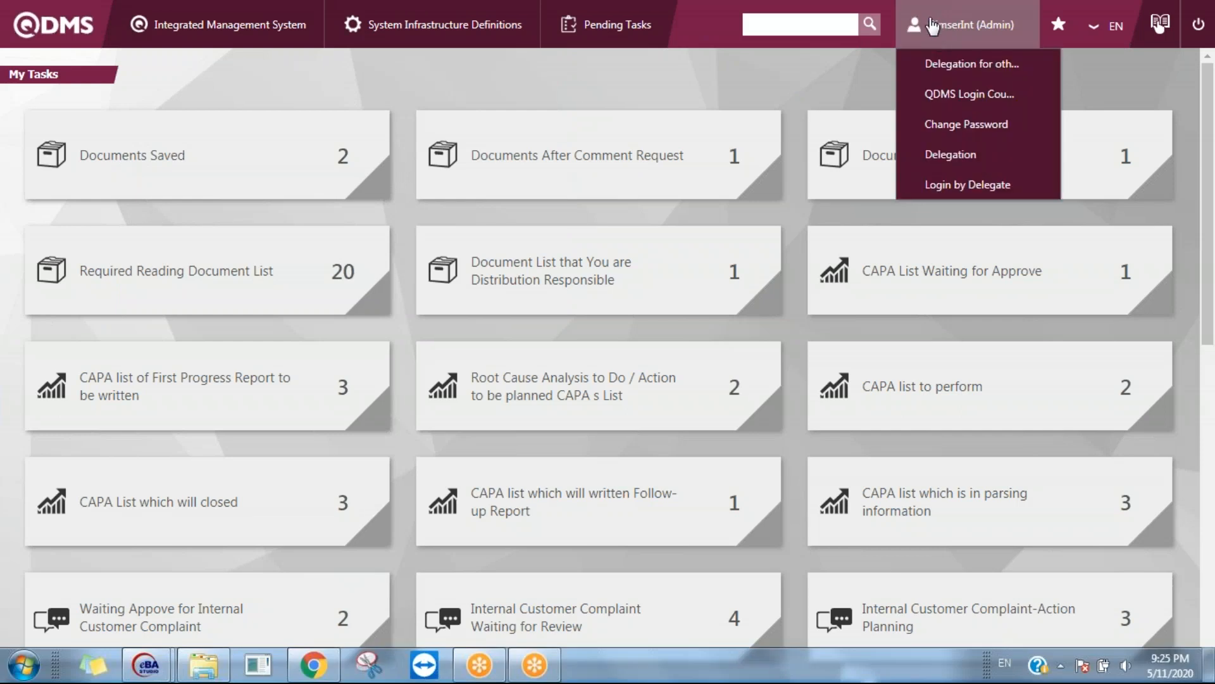
Open the Chlorine dioxide SOP for viewing from the Procedure folder of Document Activities
{"action": "mouse_move", "coordinate": [228, 39]}
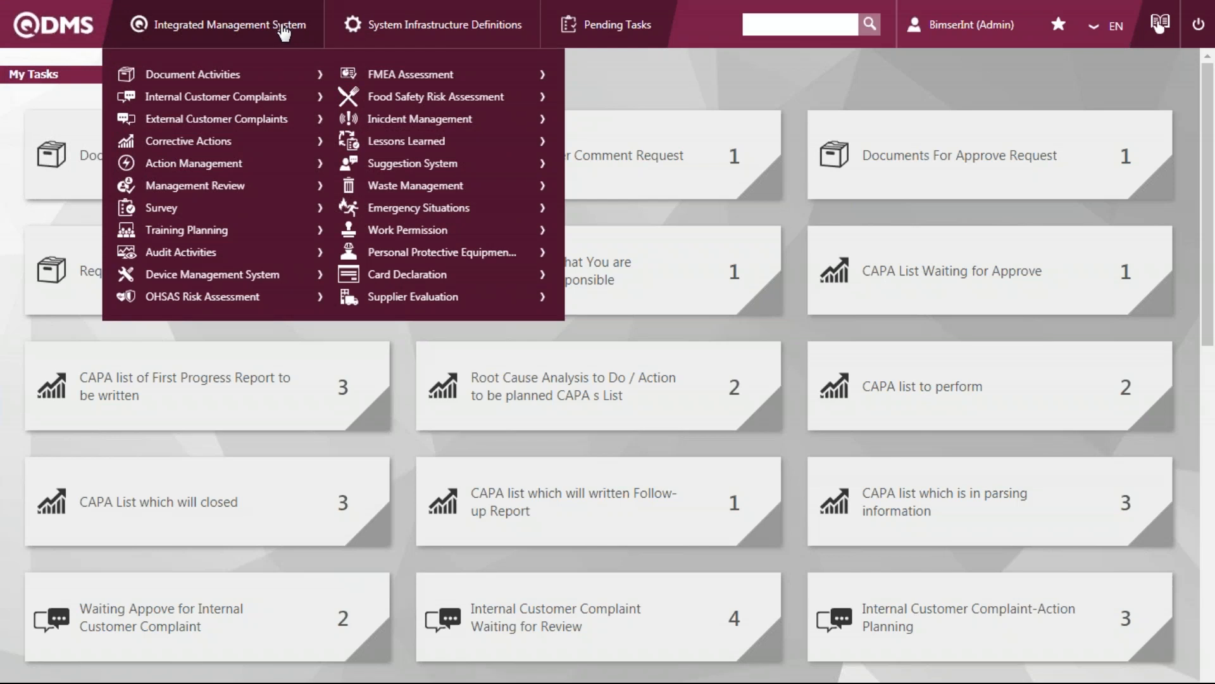
{"action": "mouse_move", "coordinate": [294, 76]}
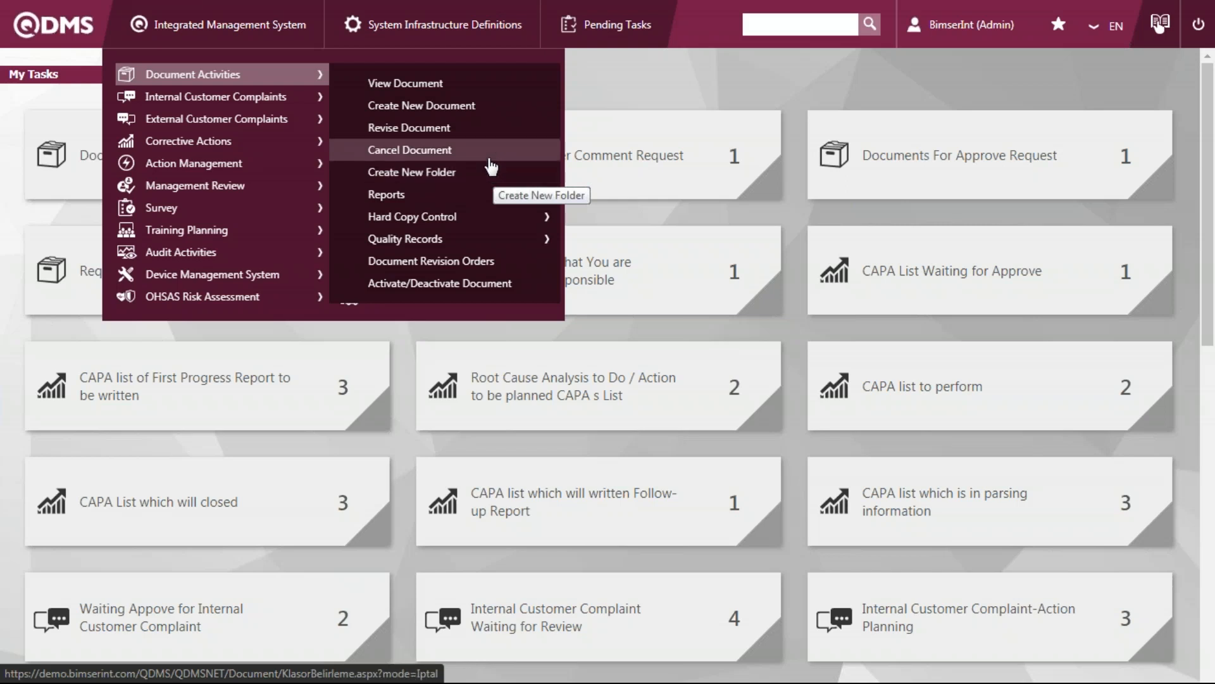
{"action": "left_click", "coordinate": [466, 90]}
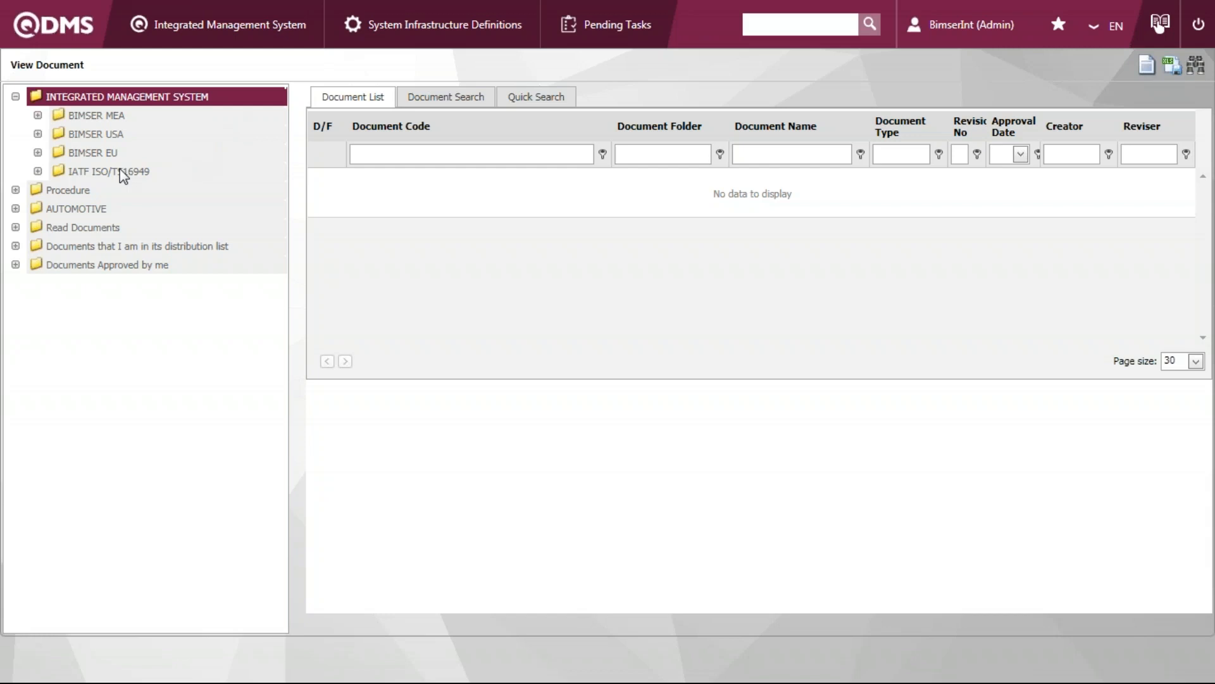
{"action": "left_click", "coordinate": [68, 190]}
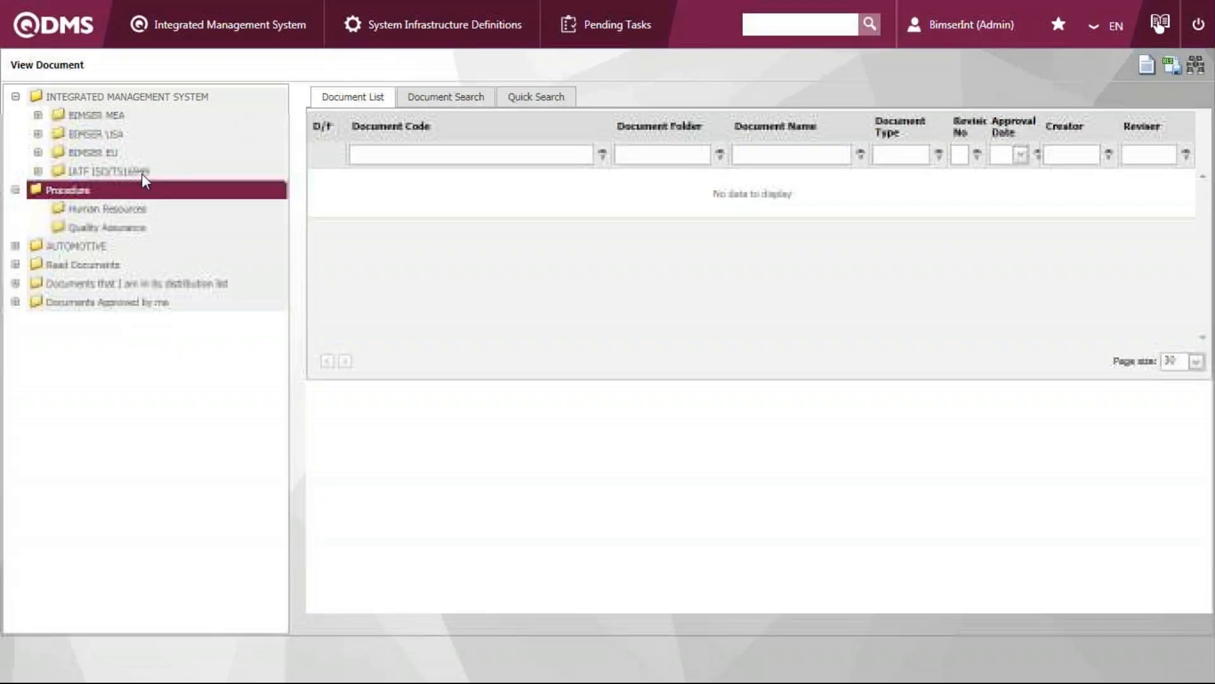
{"action": "left_click", "coordinate": [181, 196]}
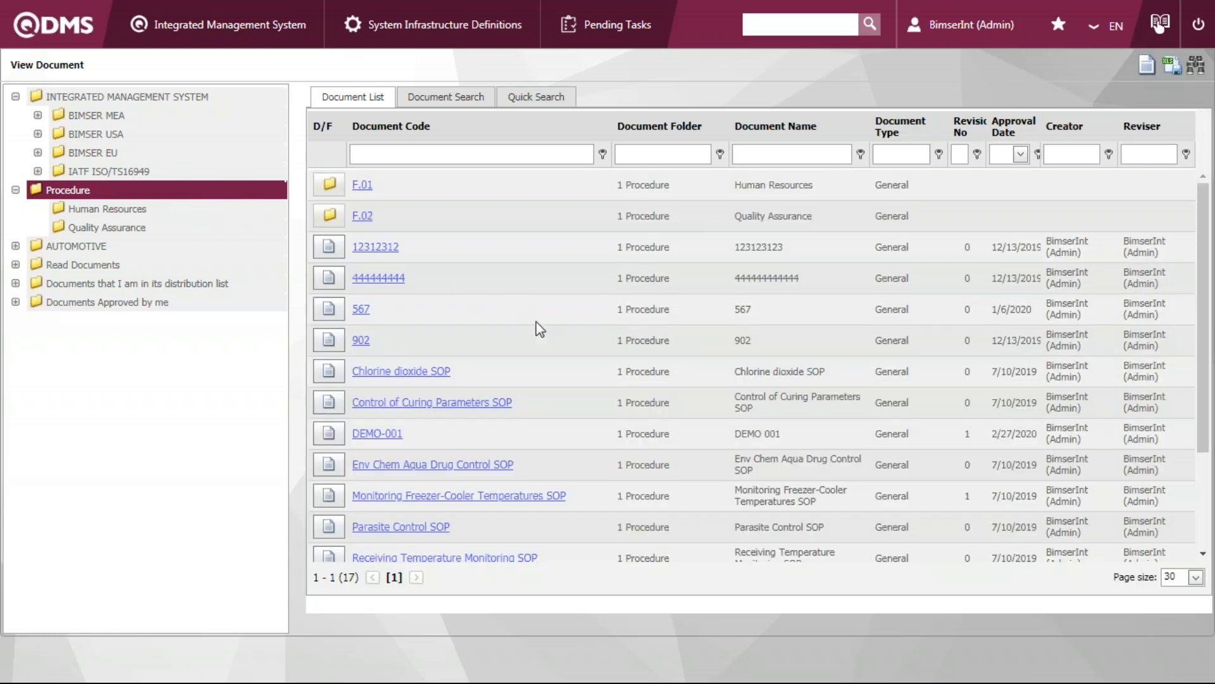
{"action": "left_click", "coordinate": [449, 372]}
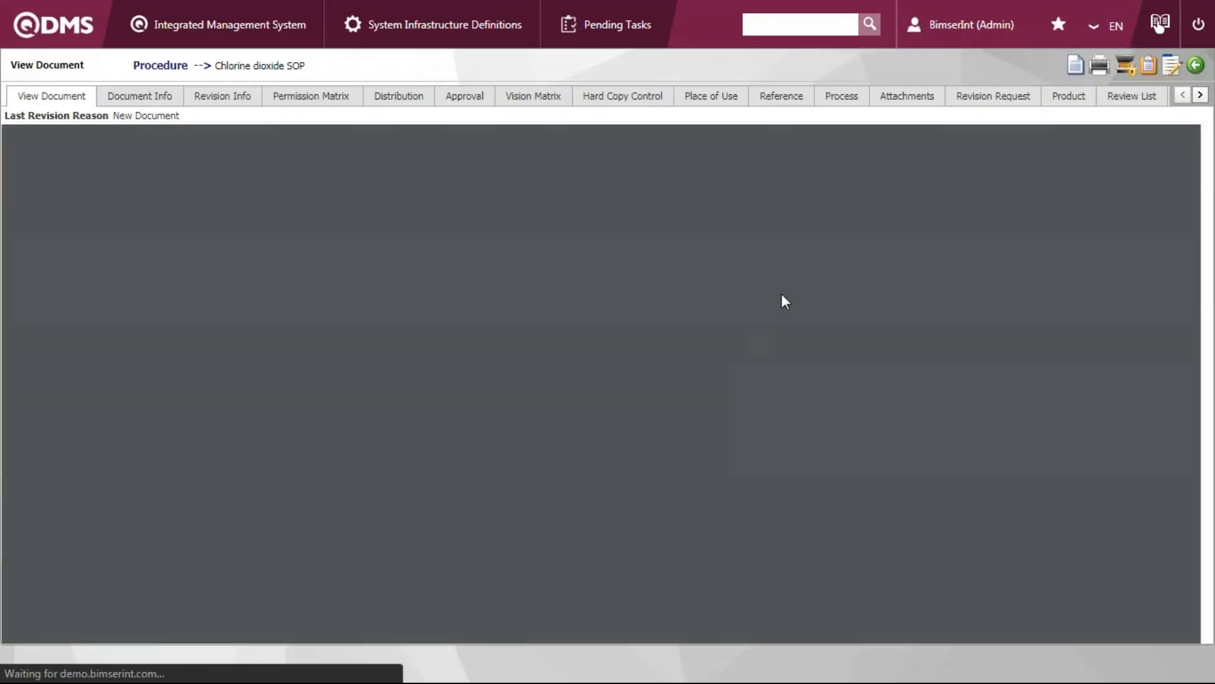
Read through the Chlorine dioxide SOP's content, examining its responsibility and procedures sections
{"action": "scroll", "coordinate": [781, 283], "scroll_direction": "down", "scroll_amount": 4}
{"action": "scroll", "coordinate": [447, 165], "scroll_direction": "up", "scroll_amount": 2}
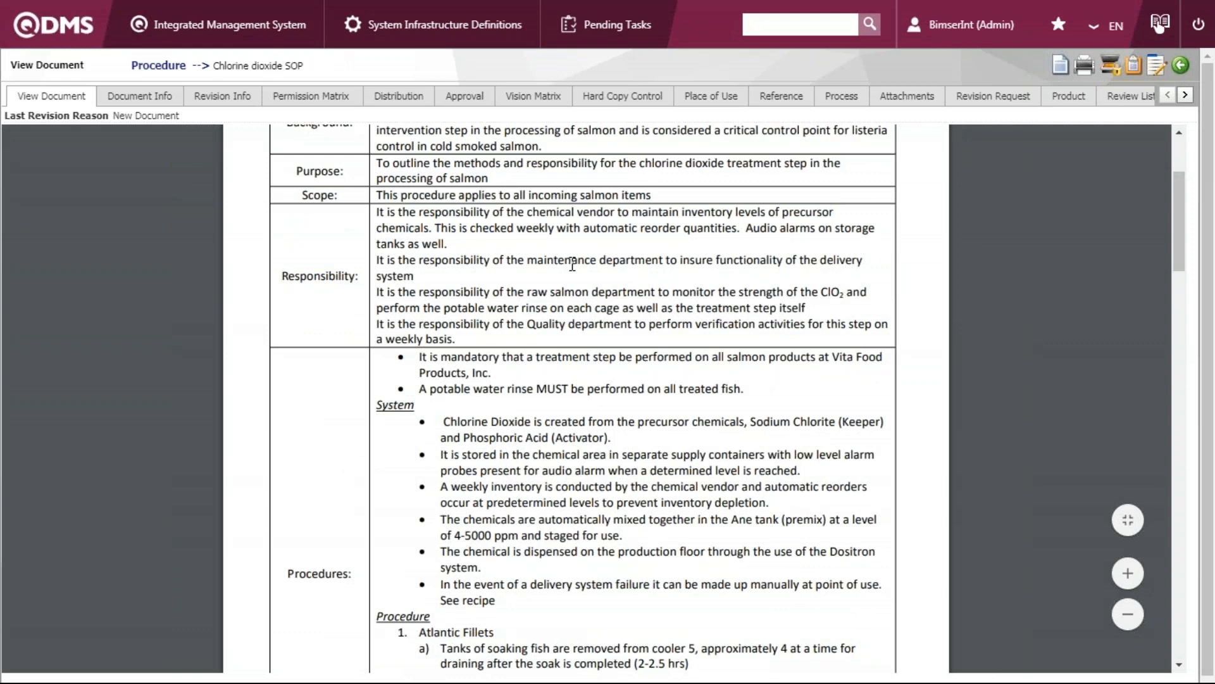
{"action": "left_click", "coordinate": [1127, 574]}
{"action": "left_click", "coordinate": [1128, 614]}
{"action": "left_click", "coordinate": [1128, 614]}
{"action": "scroll", "coordinate": [794, 420], "scroll_direction": "down", "scroll_amount": 2}
{"action": "left_click_drag", "start_coordinate": [634, 270], "coordinate": [695, 382]}
{"action": "left_click", "coordinate": [722, 427]}
{"action": "left_click_drag", "start_coordinate": [573, 366], "coordinate": [613, 437]}
{"action": "left_click", "coordinate": [624, 482]}
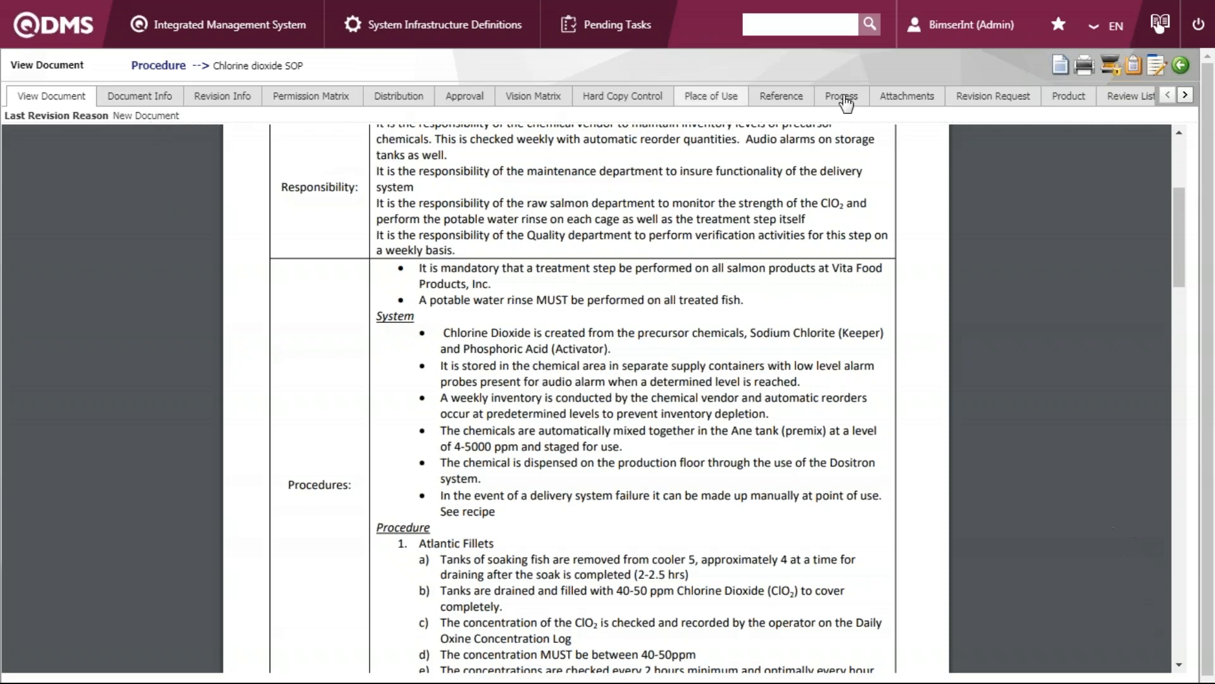
Review the SOP's document info, revision info, permission matrix, distribution, approval and history records
{"action": "left_click", "coordinate": [166, 100]}
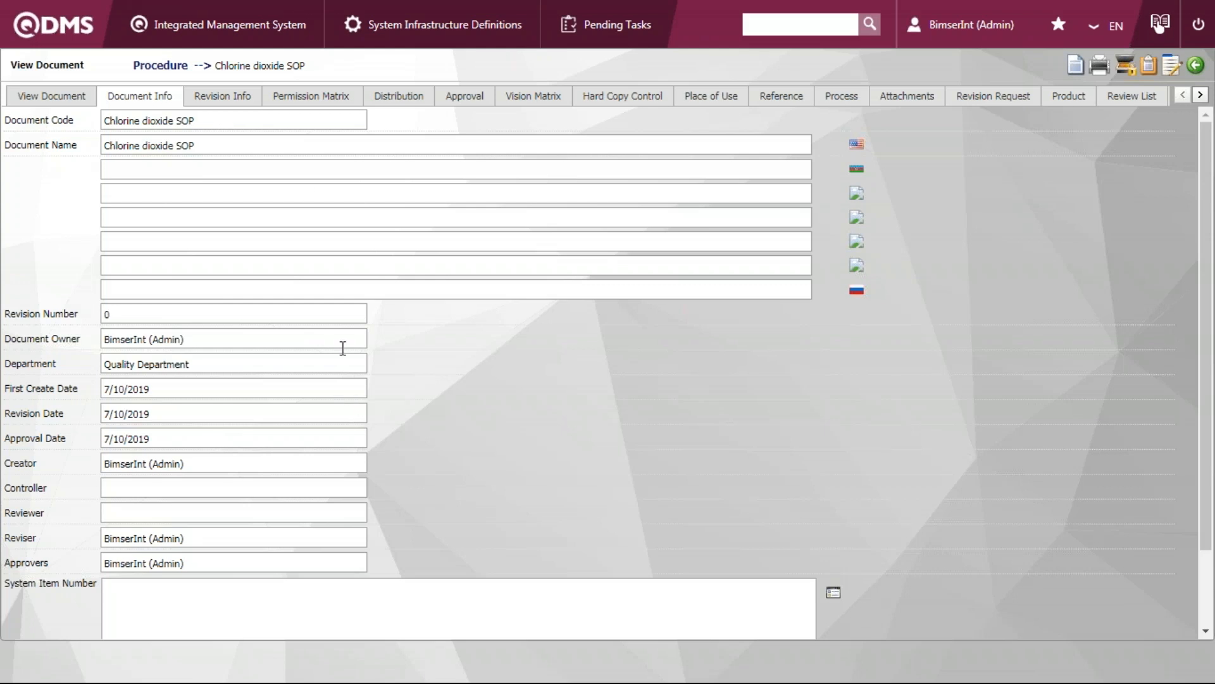
{"action": "left_click", "coordinate": [235, 105]}
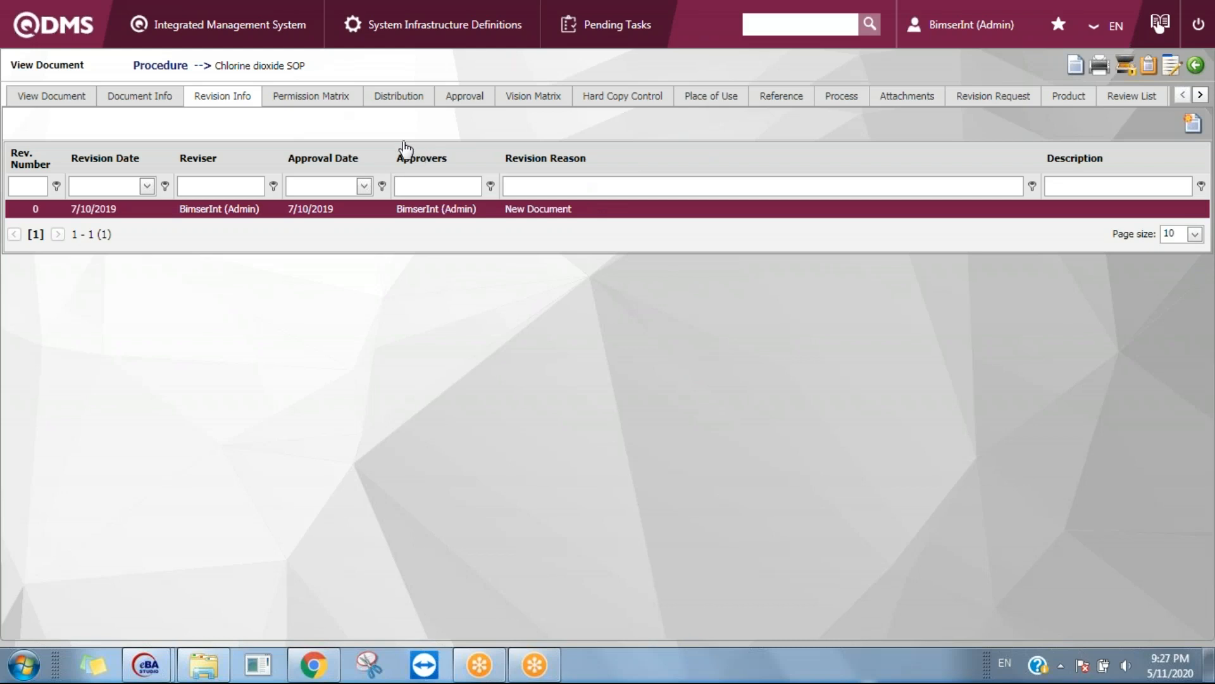
{"action": "left_click", "coordinate": [340, 106]}
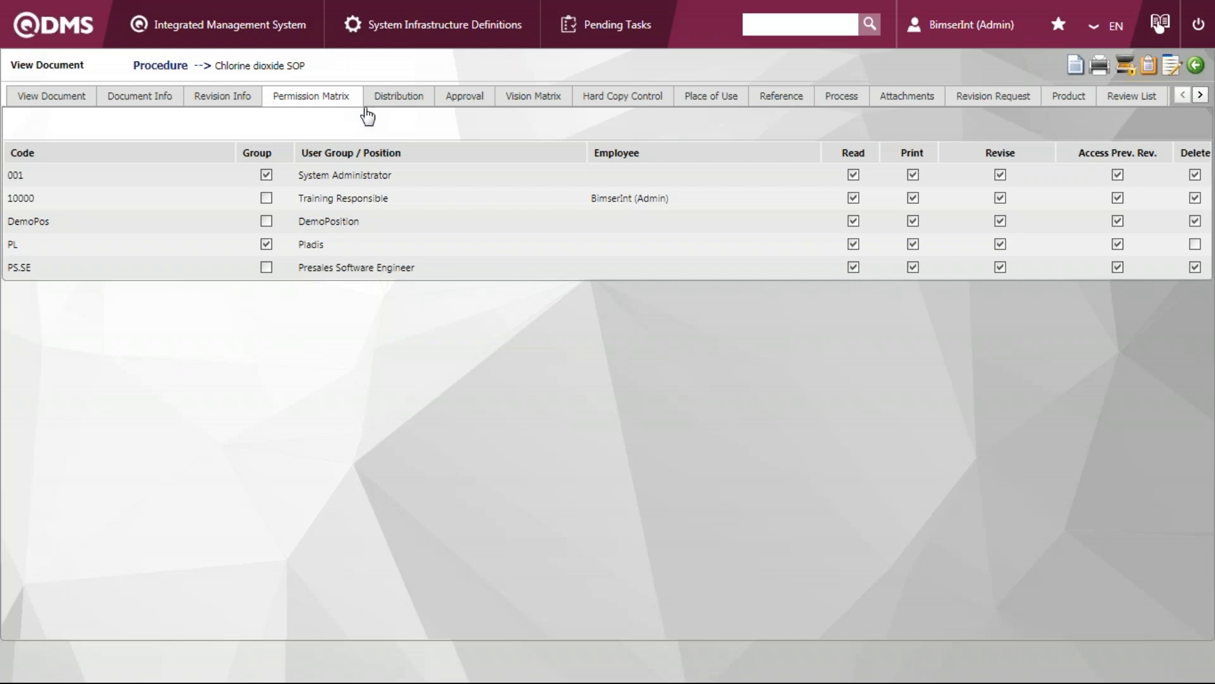
{"action": "left_click", "coordinate": [376, 94]}
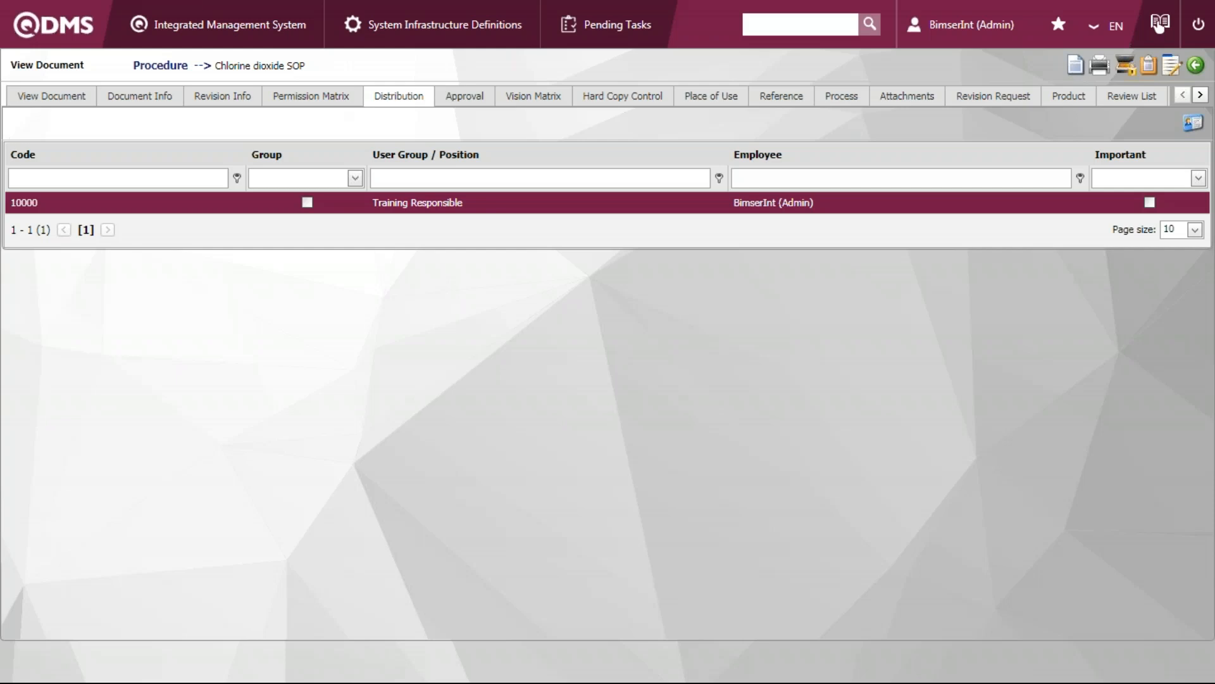
{"action": "left_click", "coordinate": [452, 100]}
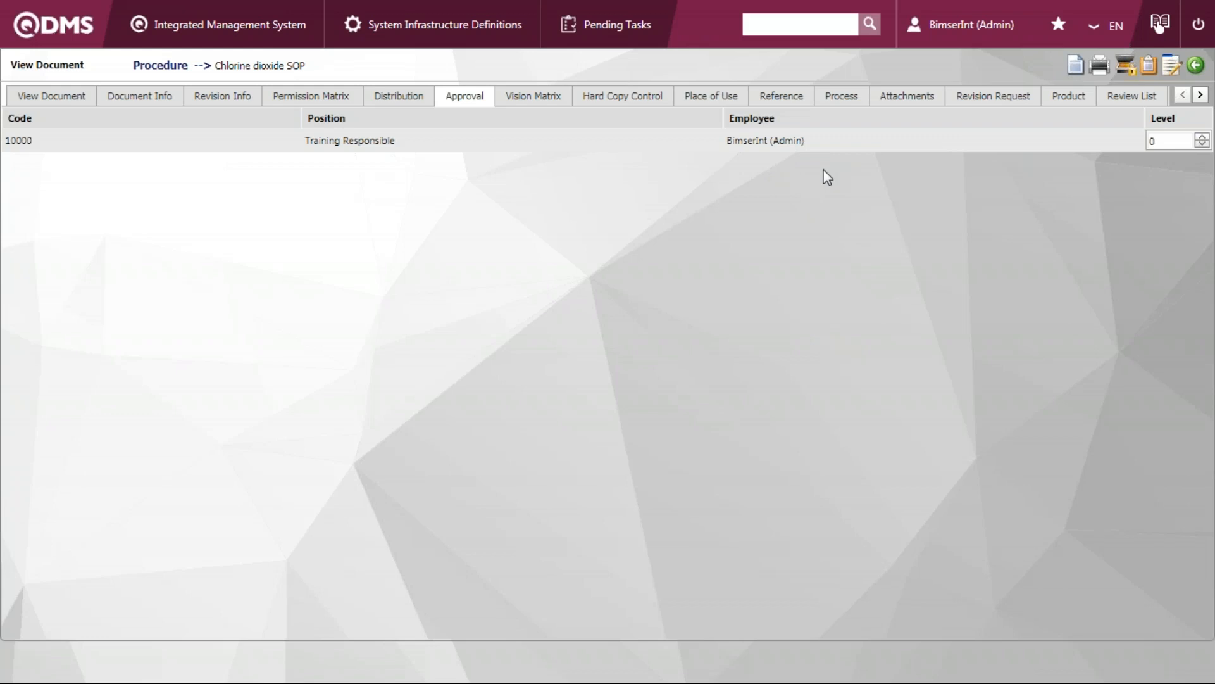
{"action": "left_click", "coordinate": [809, 141]}
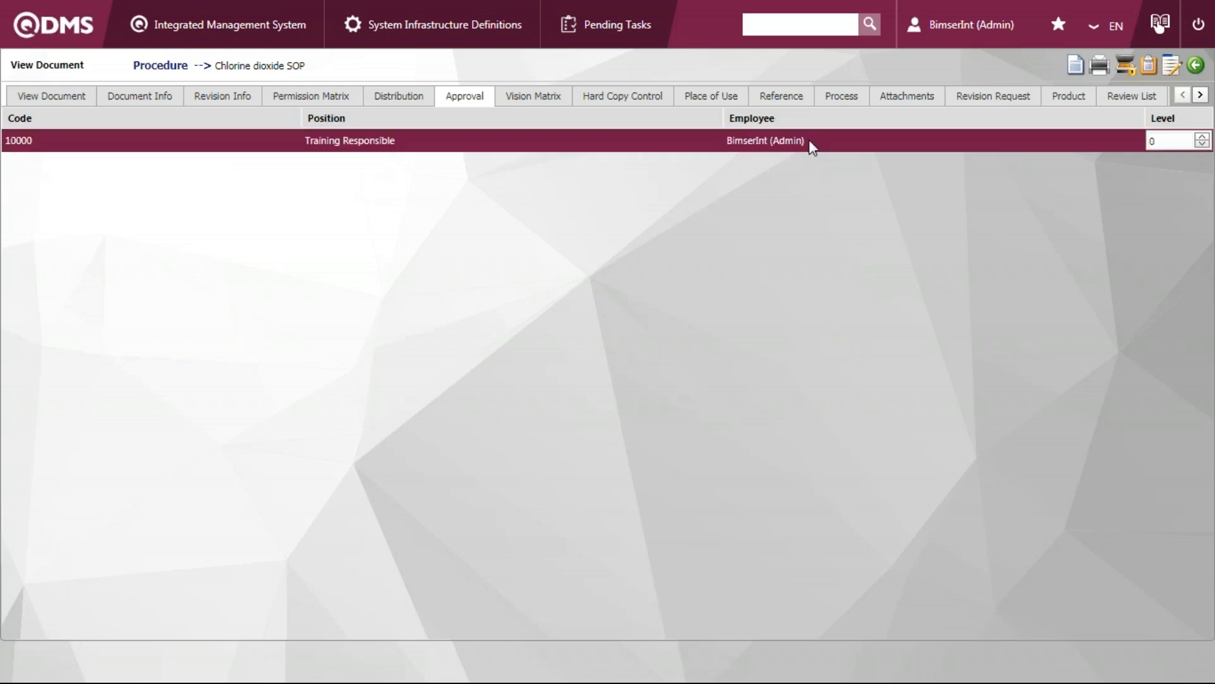
{"action": "left_click", "coordinate": [1204, 100]}
{"action": "left_click", "coordinate": [1111, 106]}
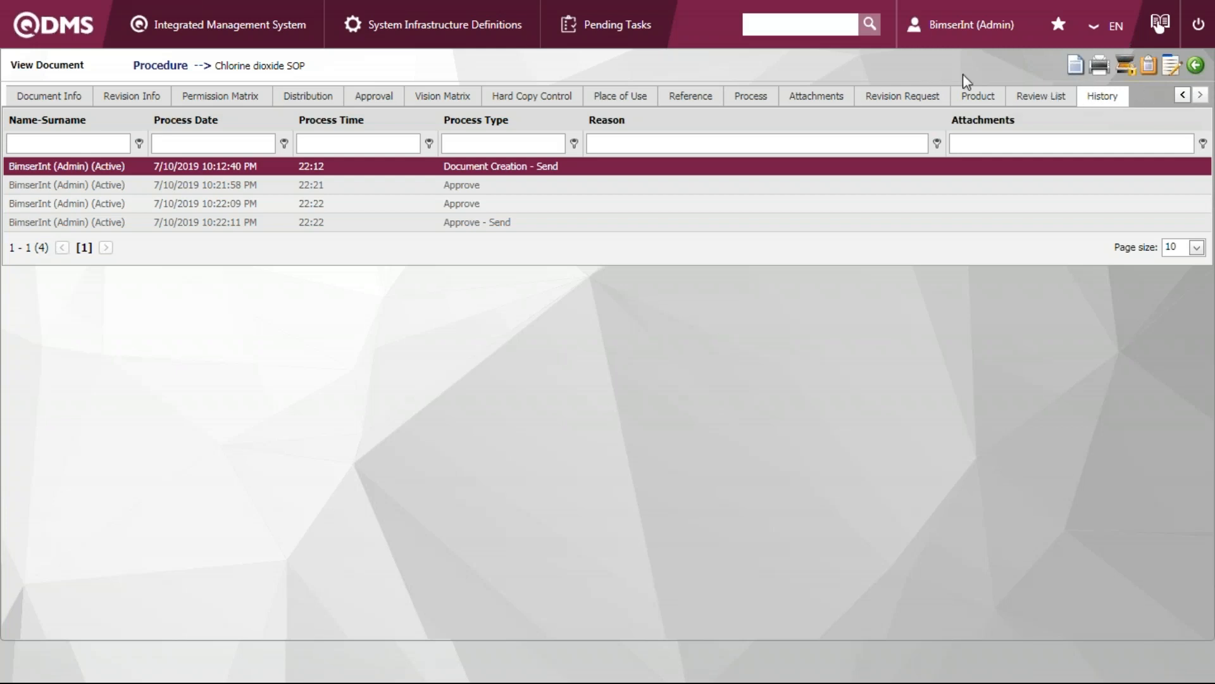
Inspect the copy request form with its Copy Count and Definition fields, and close it without saving
{"action": "left_click", "coordinate": [1125, 66]}
{"action": "left_click", "coordinate": [329, 170]}
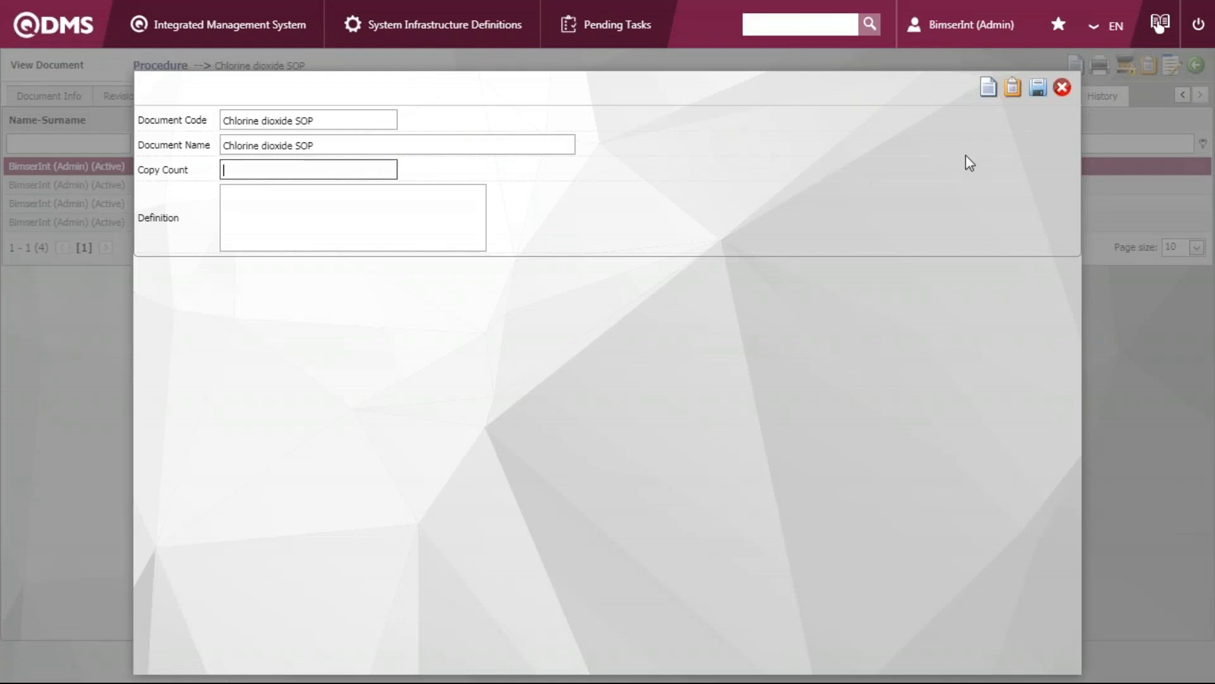
{"action": "left_click", "coordinate": [1061, 90]}
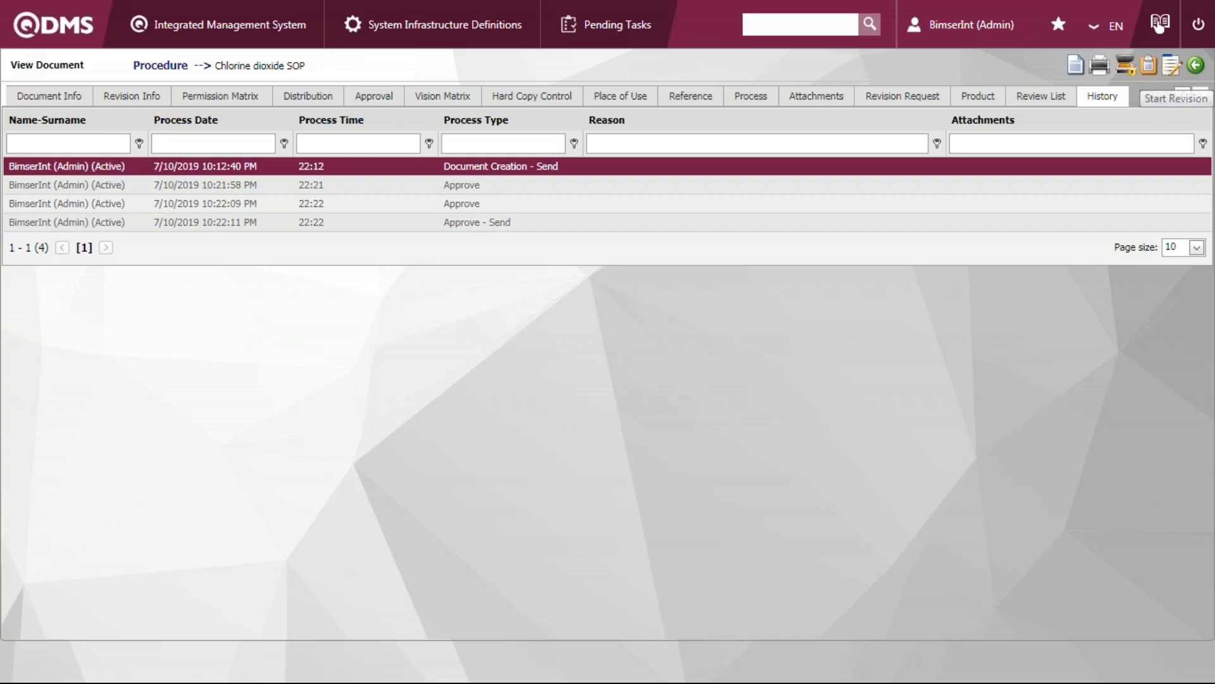
Start creating a new document in the 1-Procedure folder
{"action": "left_click", "coordinate": [272, 39]}
{"action": "mouse_move", "coordinate": [276, 73]}
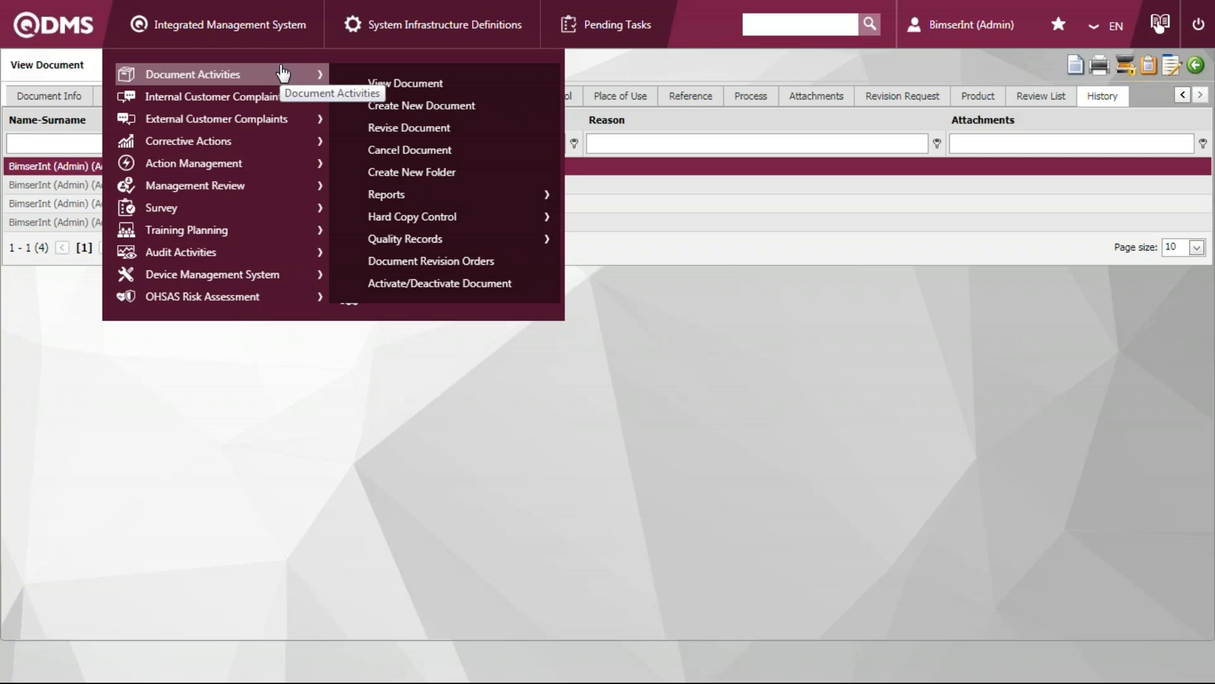
{"action": "mouse_move", "coordinate": [217, 38]}
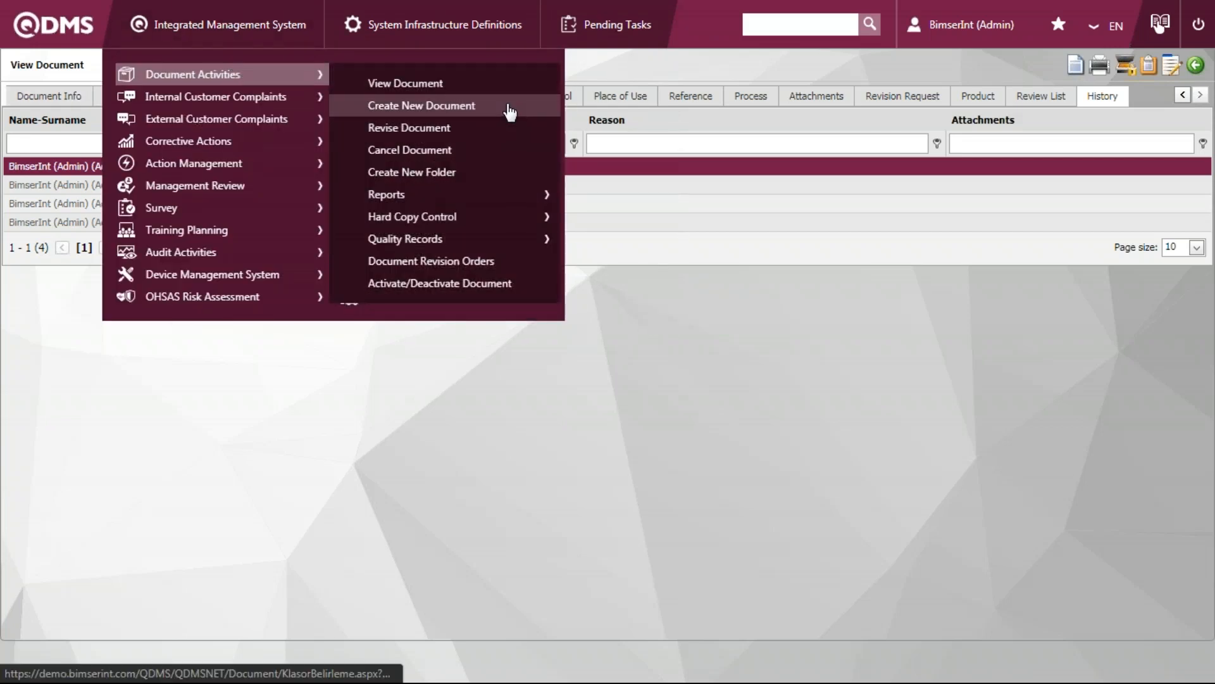
{"action": "left_click", "coordinate": [508, 108]}
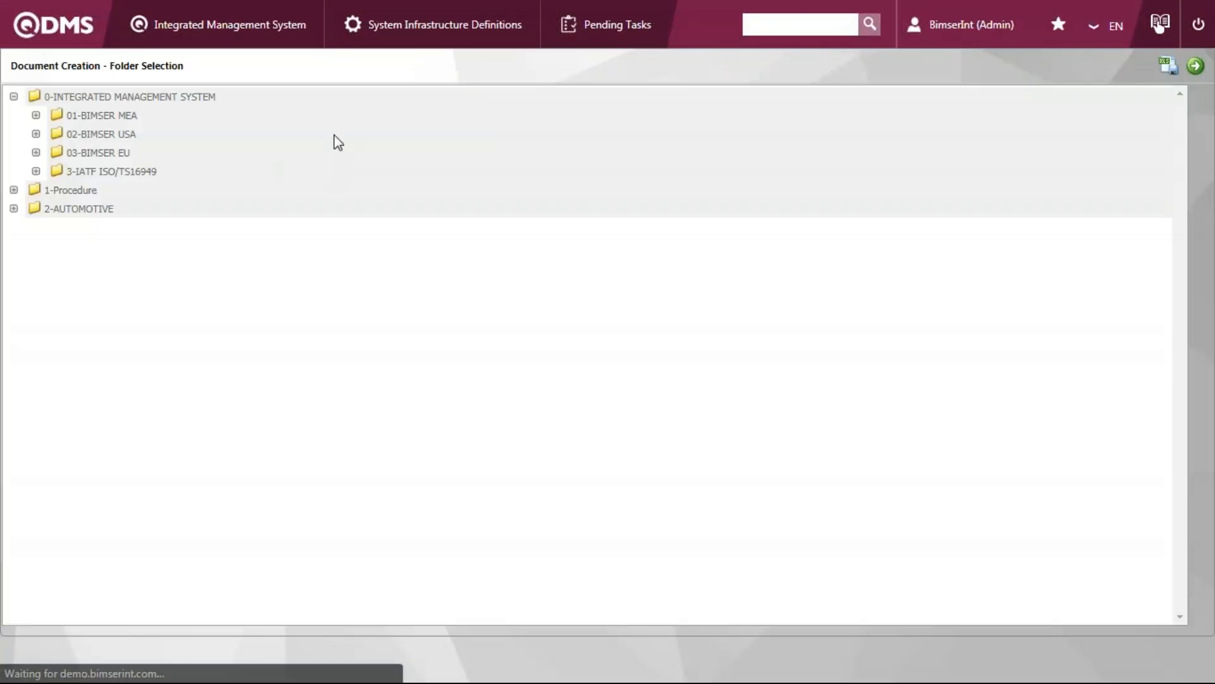
{"action": "left_click", "coordinate": [50, 191]}
{"action": "left_click", "coordinate": [1193, 77]}
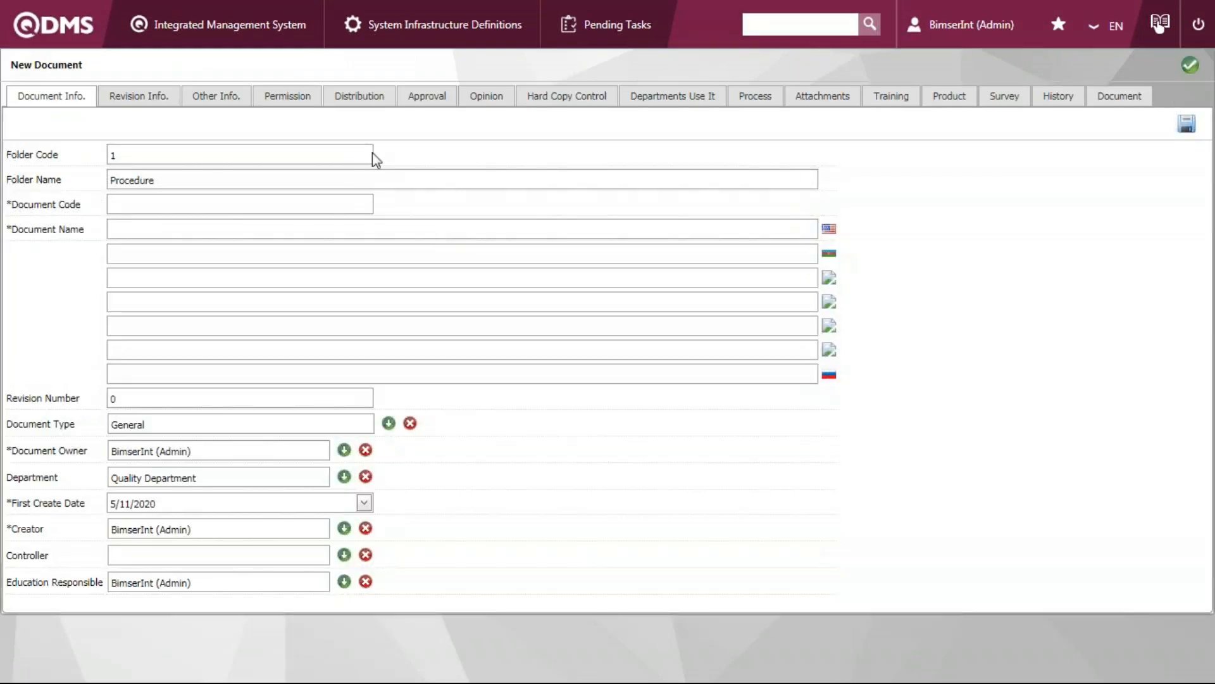
Enter DEMO09090 as the new document's code
{"action": "left_click", "coordinate": [260, 204]}
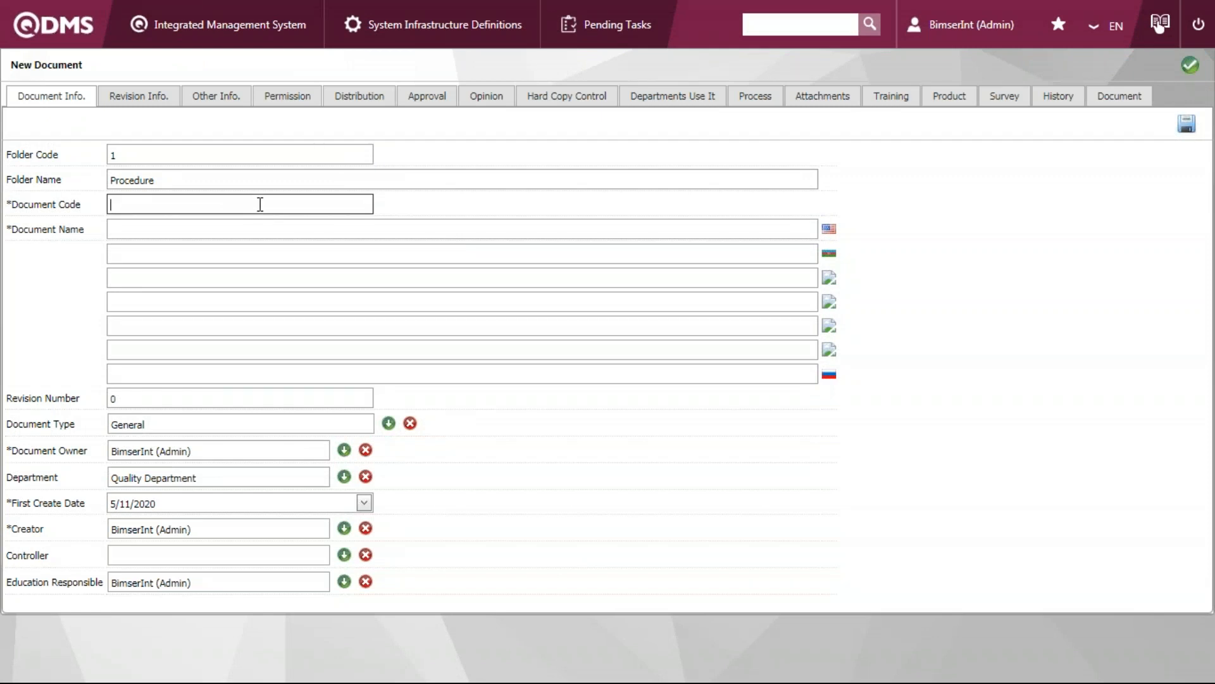
{"action": "type", "text": "DEMO09090"}
{"action": "left_click", "coordinate": [183, 234]}
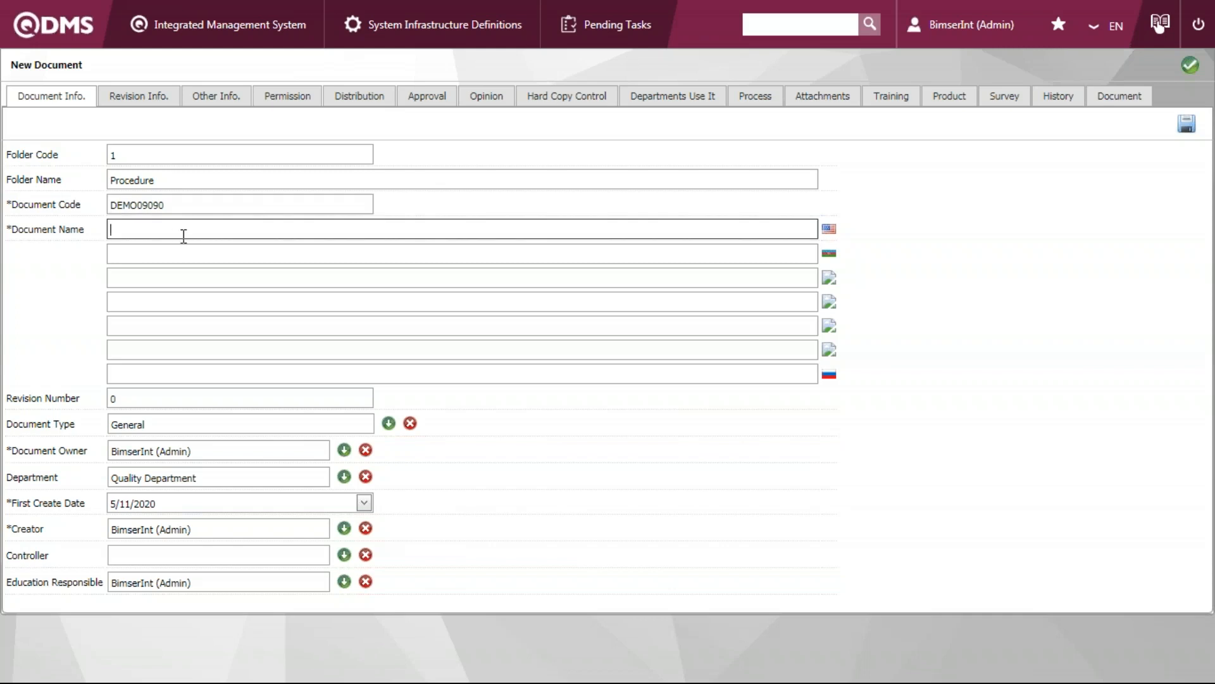
{"action": "left_click", "coordinate": [303, 209]}
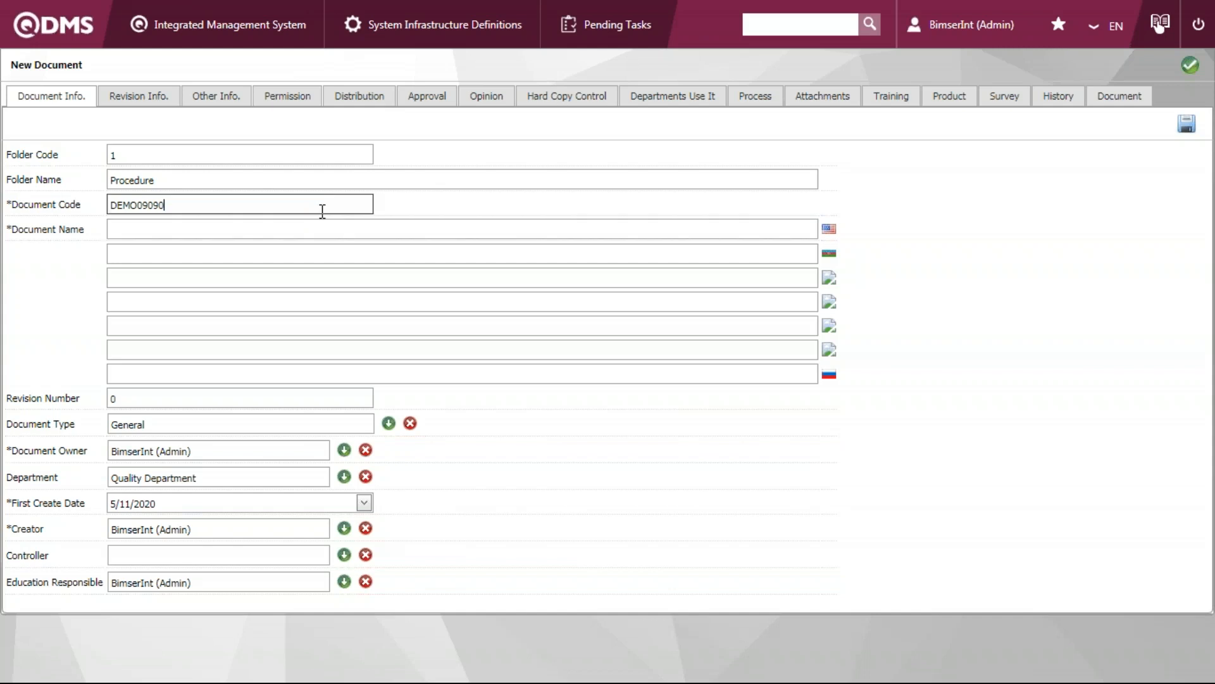
Name the new document "Demo Procedure 11-21" in English
{"action": "left_click", "coordinate": [264, 226]}
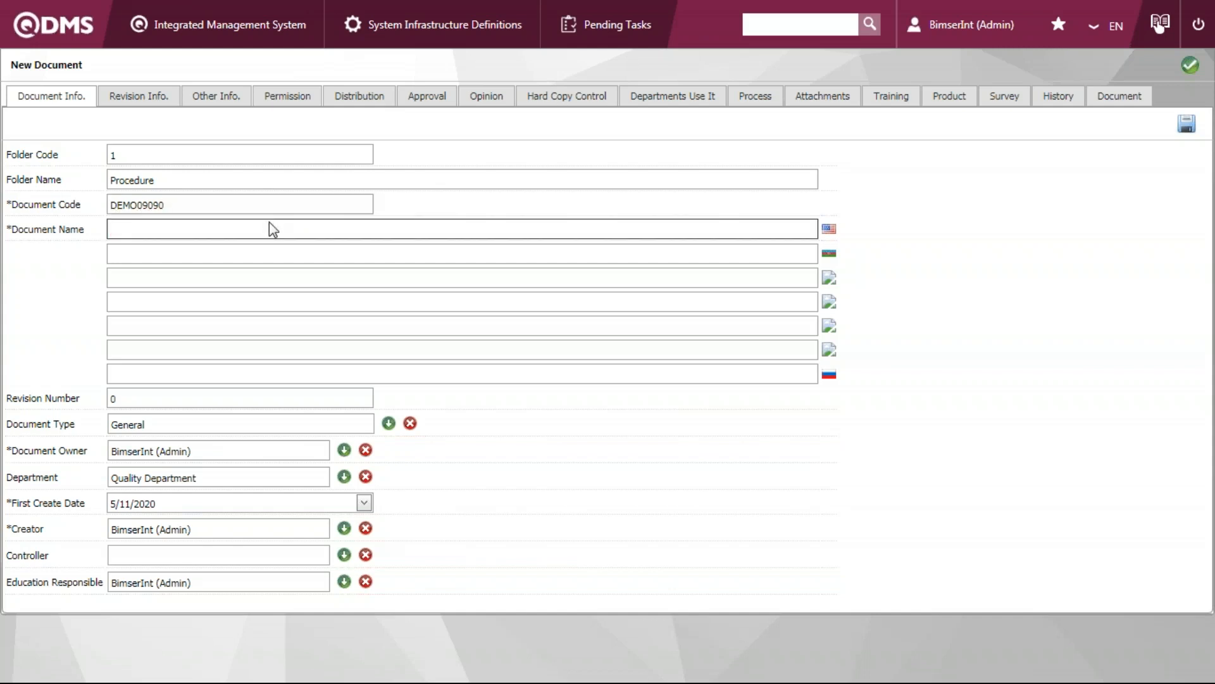
{"action": "type", "text": "Demo Procedure 11-21"}
{"action": "left_click", "coordinate": [516, 307]}
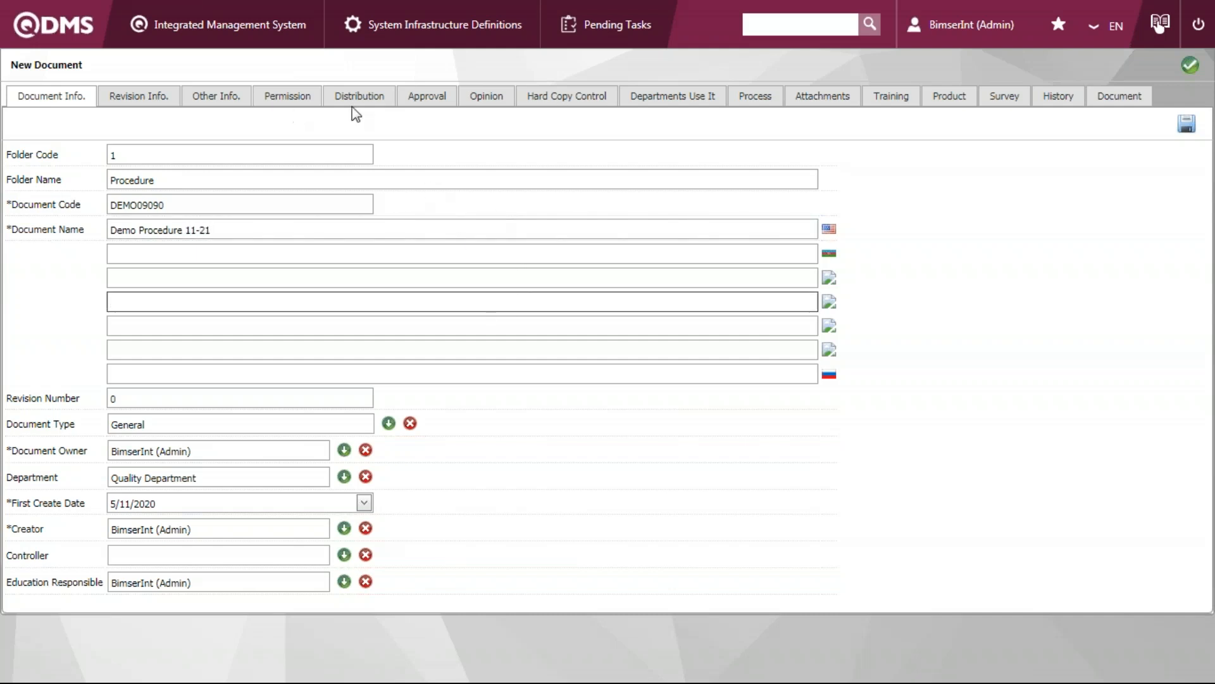
Remove the DemoPosition, Pladis and Presales Software Engineer entries from the new document's permission list
{"action": "left_click", "coordinate": [276, 104]}
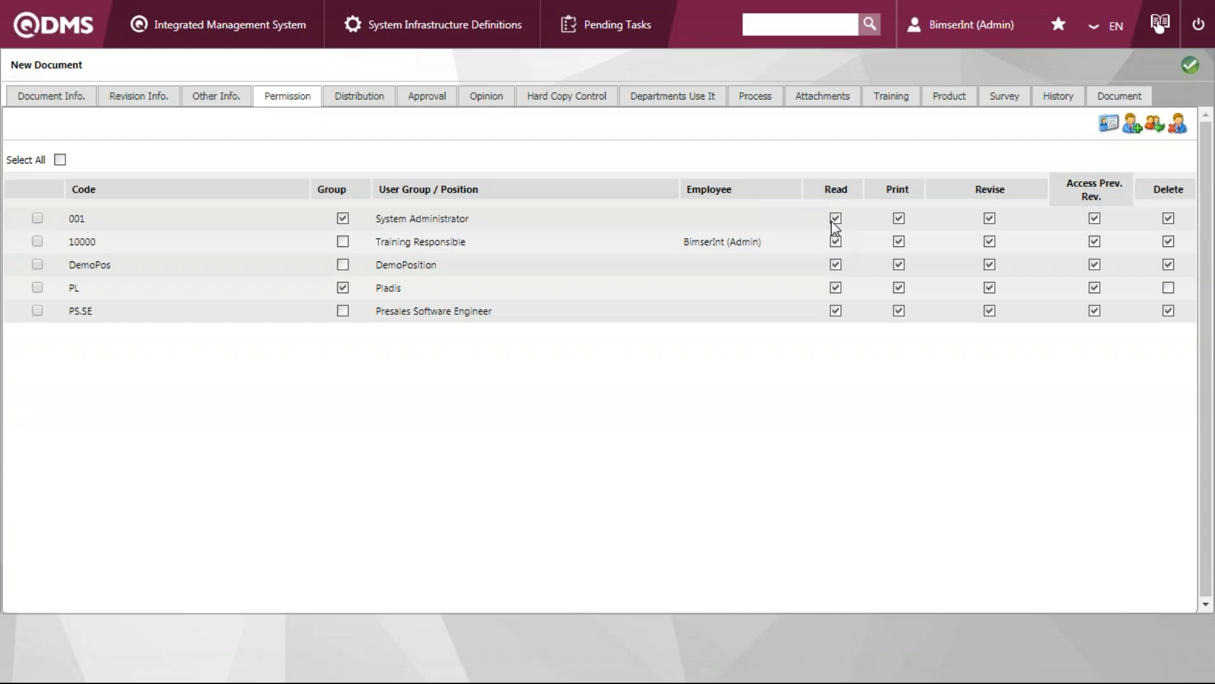
{"action": "left_click", "coordinate": [37, 287]}
{"action": "left_click", "coordinate": [37, 310]}
{"action": "left_click", "coordinate": [37, 264]}
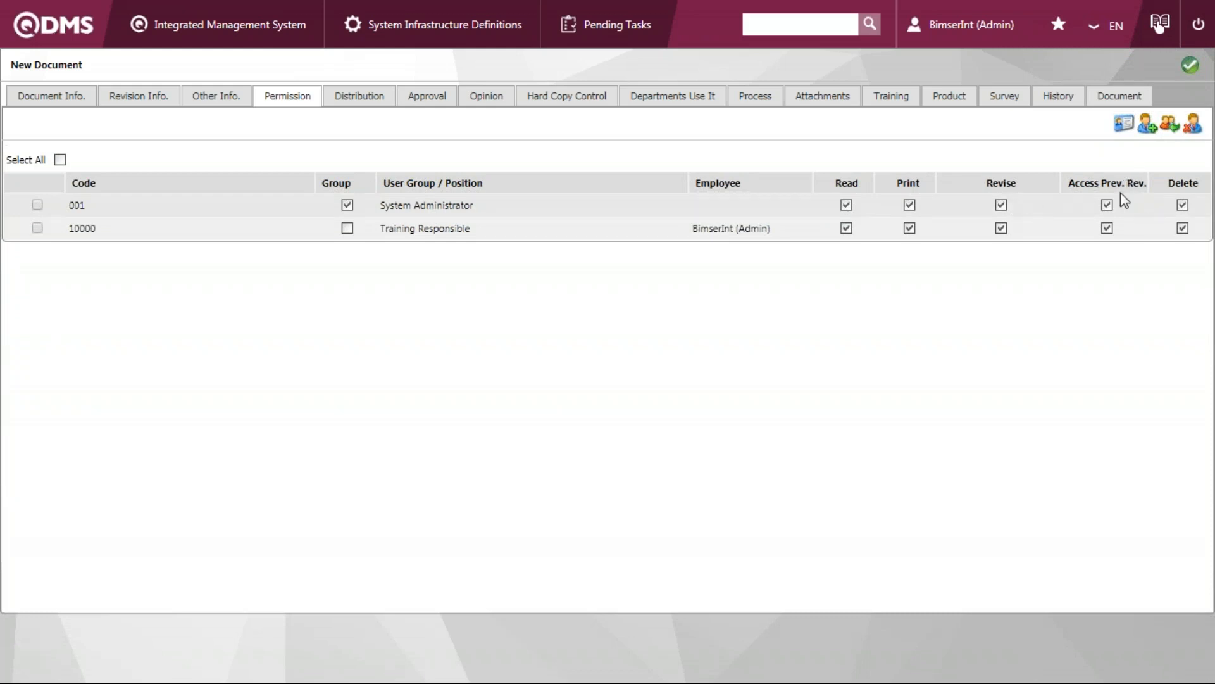
Turn off Print permission for the System Administrator group, and switch the Training Responsible position's Print permission off and back on
{"action": "left_click", "coordinate": [910, 204]}
{"action": "left_click", "coordinate": [909, 228]}
{"action": "left_click", "coordinate": [911, 231]}
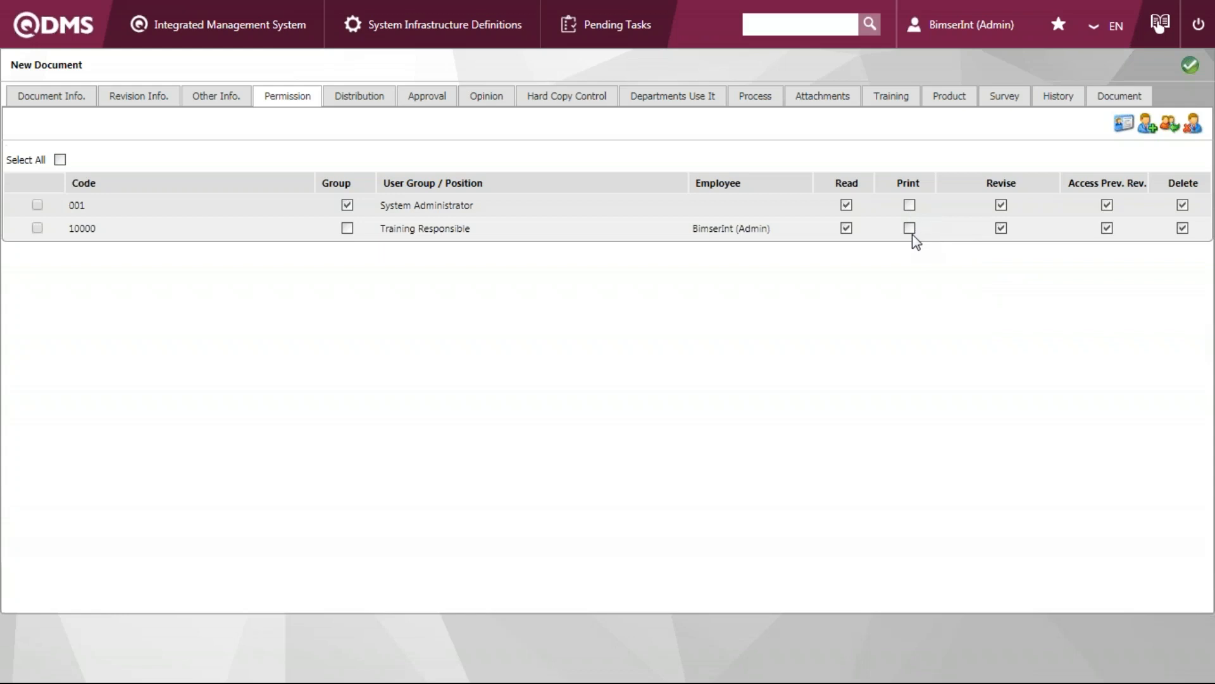
Add the Sales Representative position from the Sales department to the new document's distribution list
{"action": "left_click", "coordinate": [362, 100]}
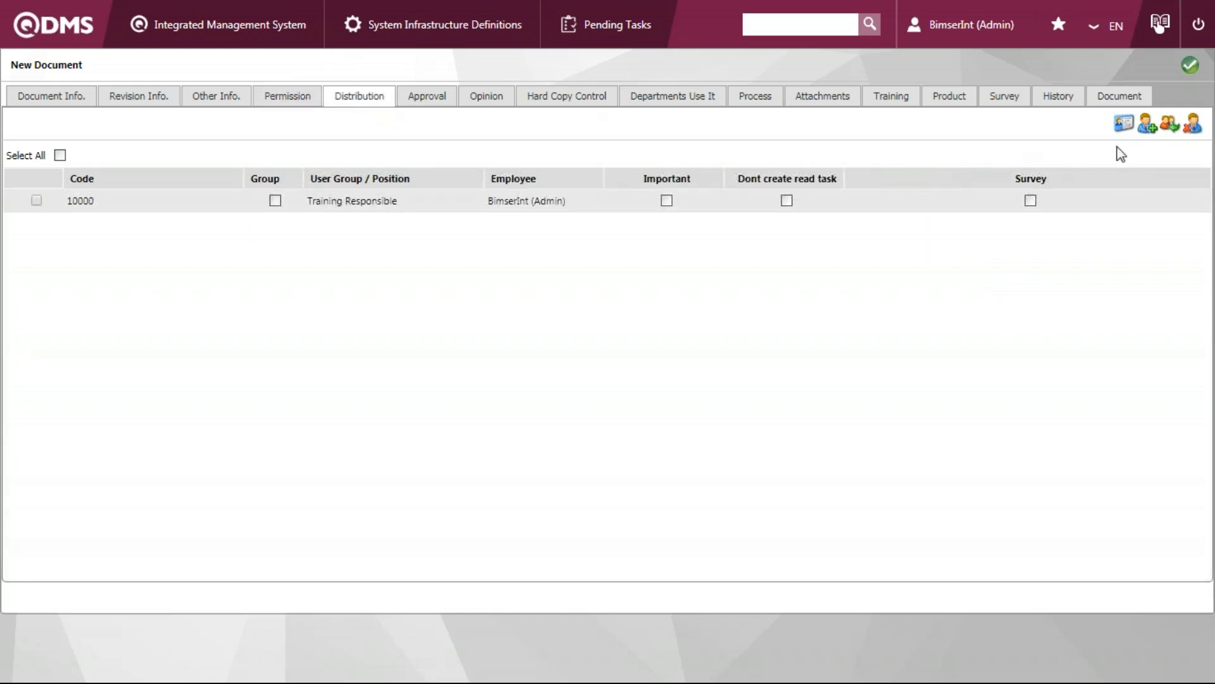
{"action": "left_click", "coordinate": [1147, 126]}
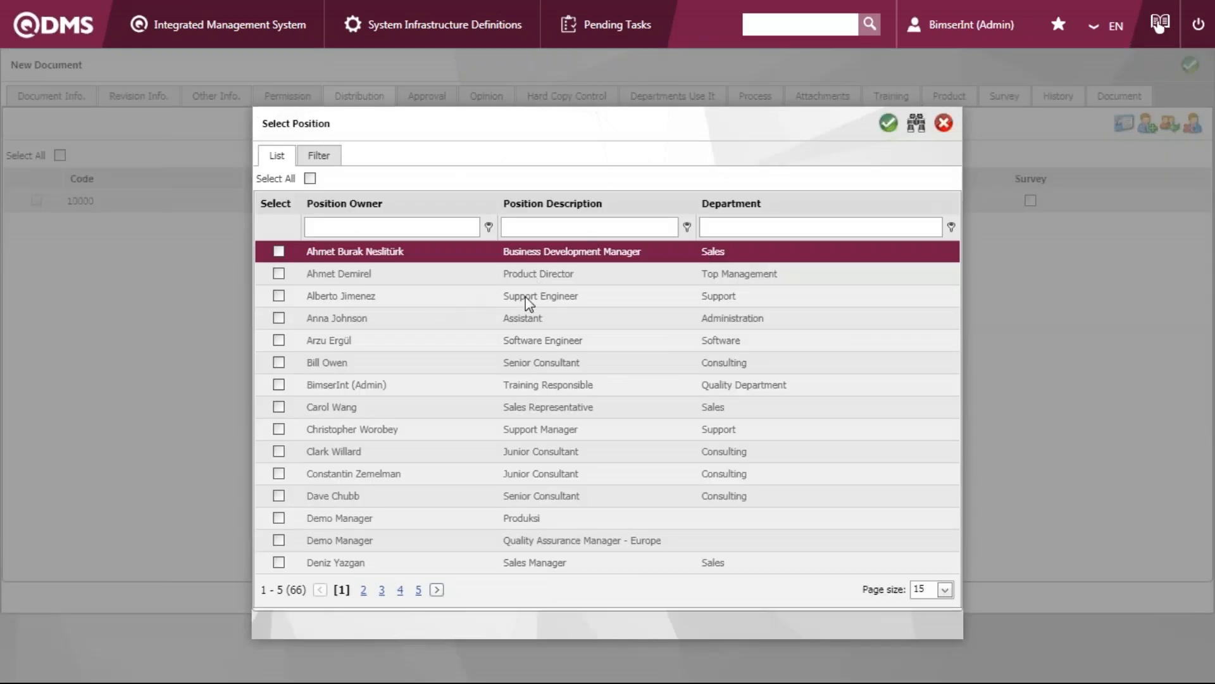
{"action": "left_click", "coordinate": [278, 406]}
{"action": "left_click", "coordinate": [888, 123]}
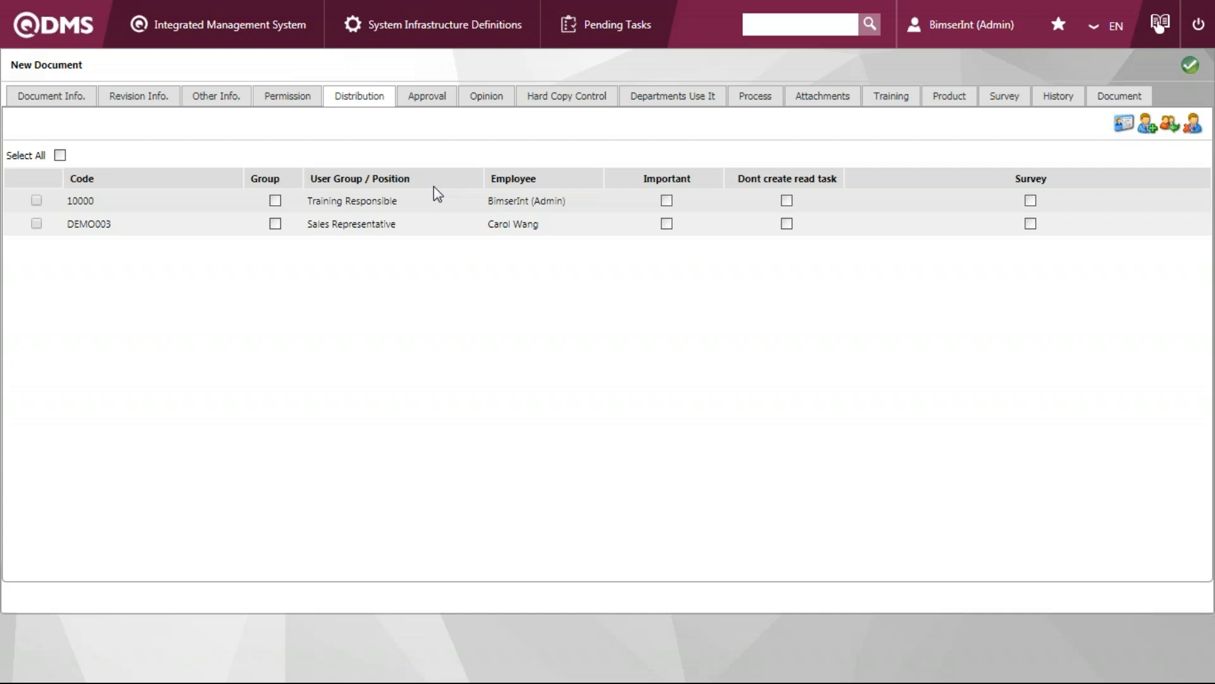
Add the Managing Director position to the new document's approval list, finding it by the position owner's first name
{"action": "left_click_drag", "start_coordinate": [428, 96], "coordinate": [432, 112]}
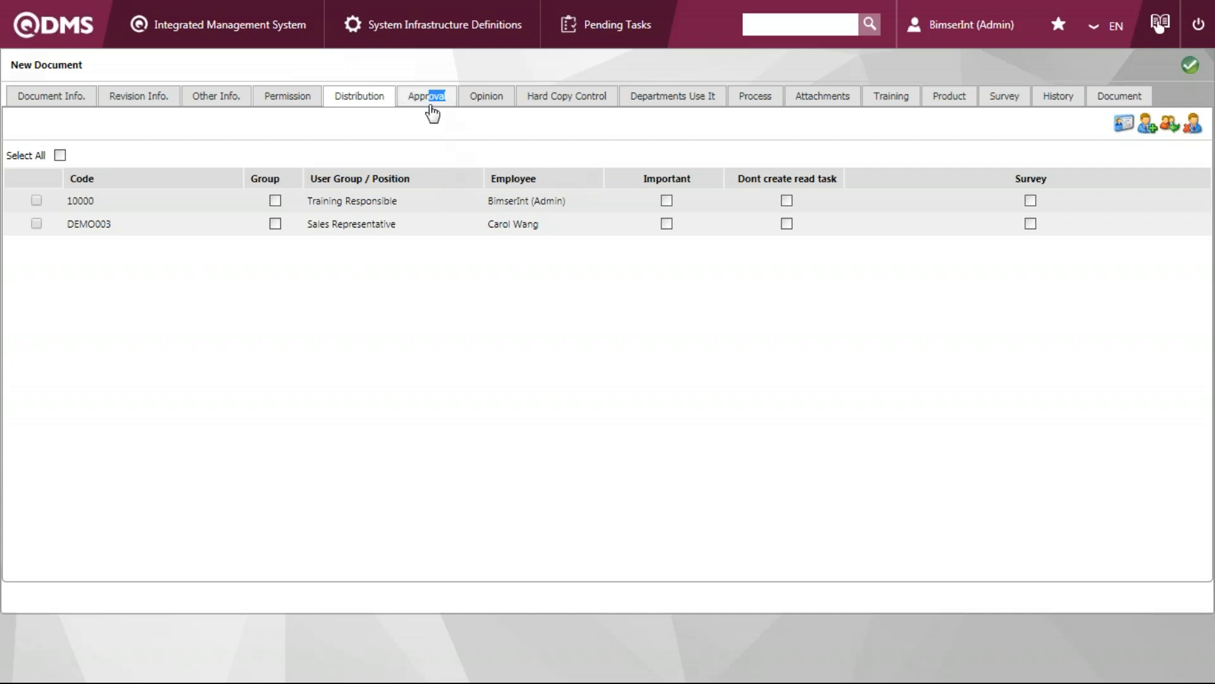
{"action": "left_click", "coordinate": [431, 106]}
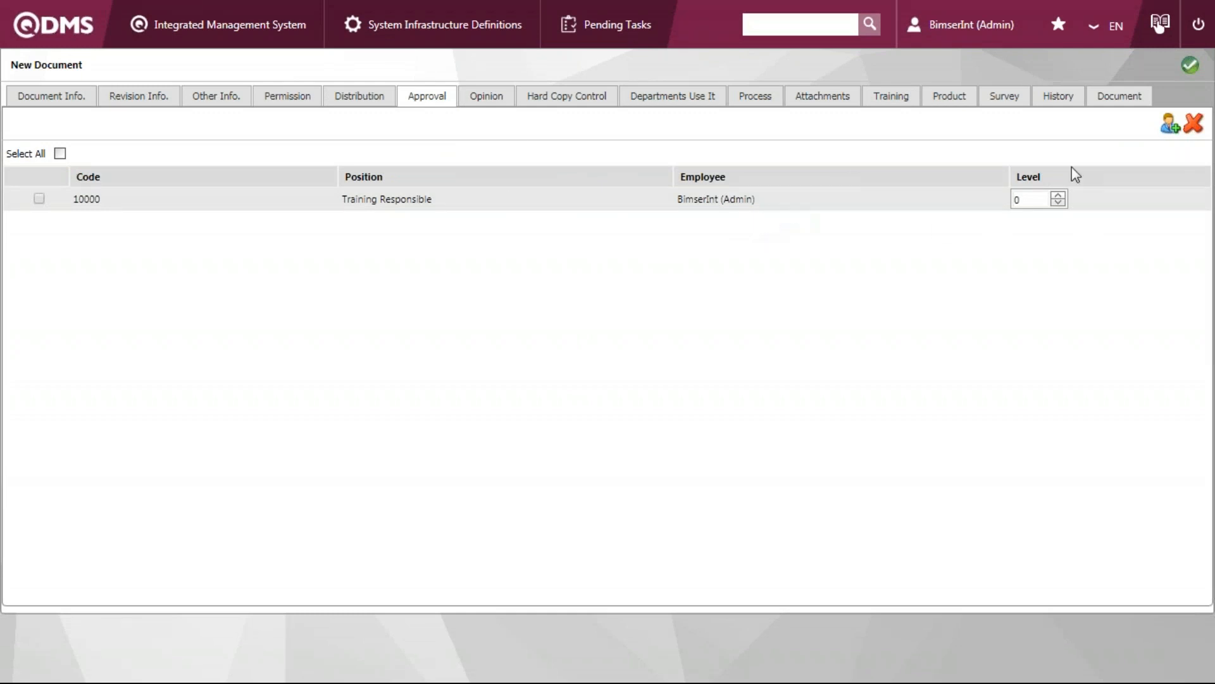
{"action": "left_click", "coordinate": [1169, 124]}
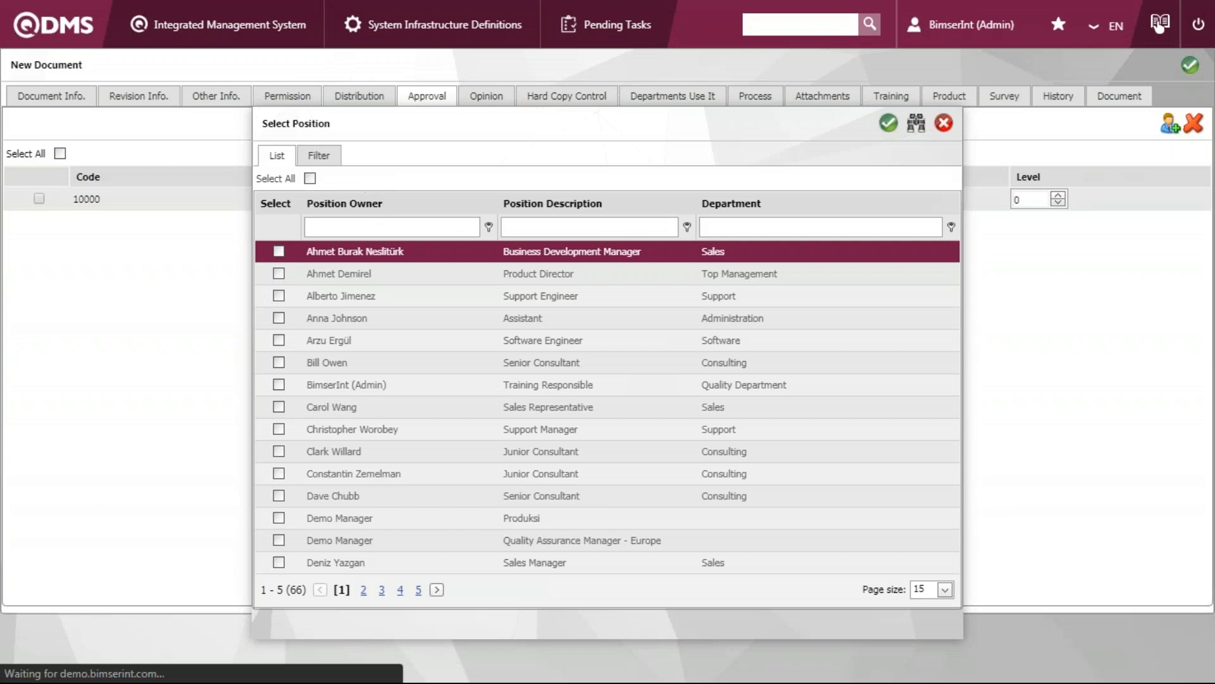
{"action": "left_click", "coordinate": [361, 226]}
{"action": "type", "text": "kevin"}
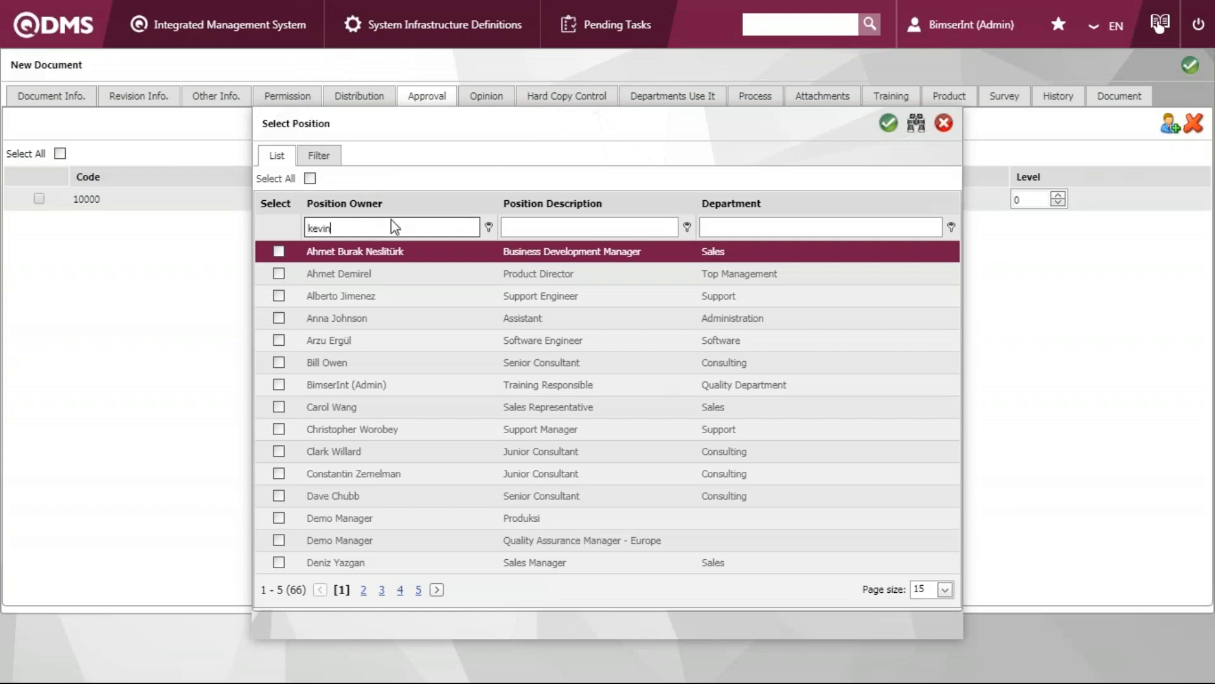
{"action": "left_click", "coordinate": [279, 252]}
{"action": "left_click", "coordinate": [889, 124]}
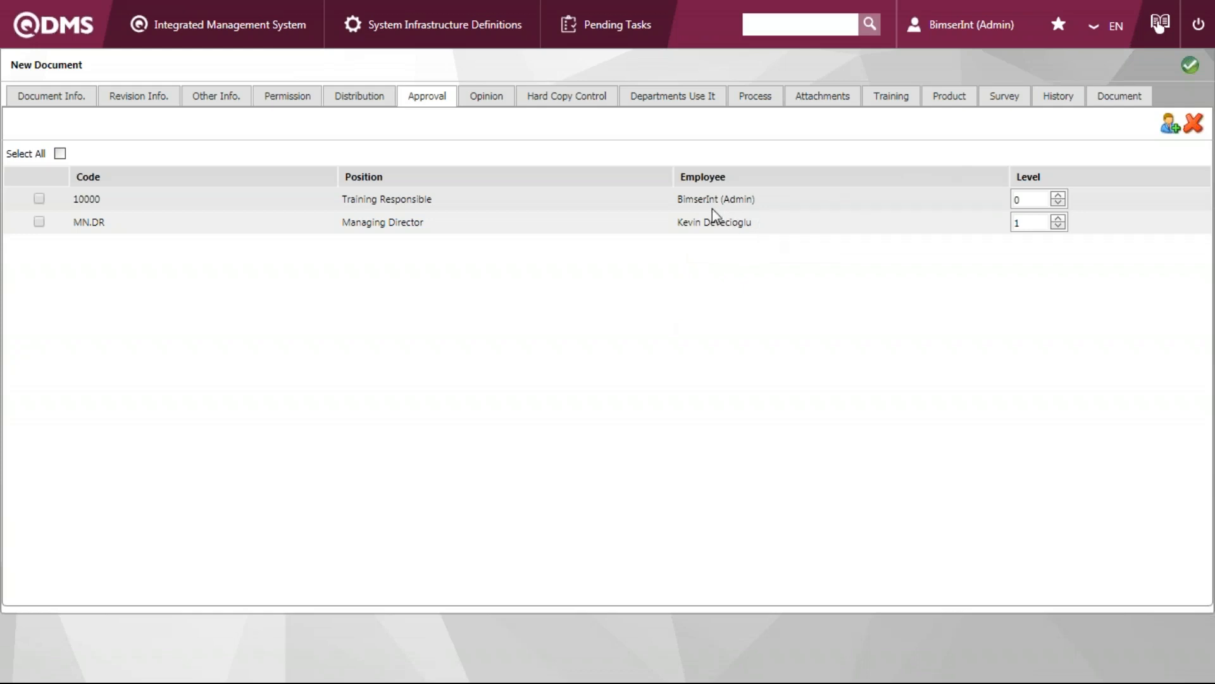
Remove the Managing Director entry from the new document's approval list
{"action": "left_click_drag", "start_coordinate": [685, 203], "coordinate": [781, 206]}
{"action": "left_click", "coordinate": [941, 44]}
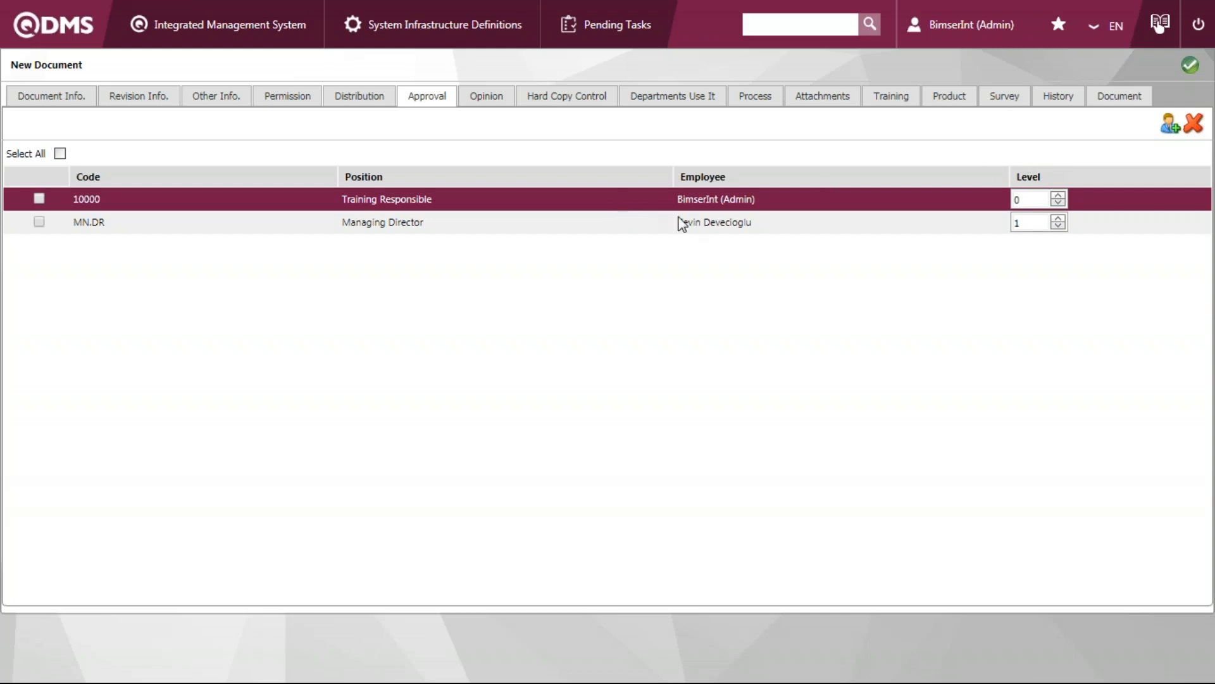
{"action": "left_click", "coordinate": [38, 221]}
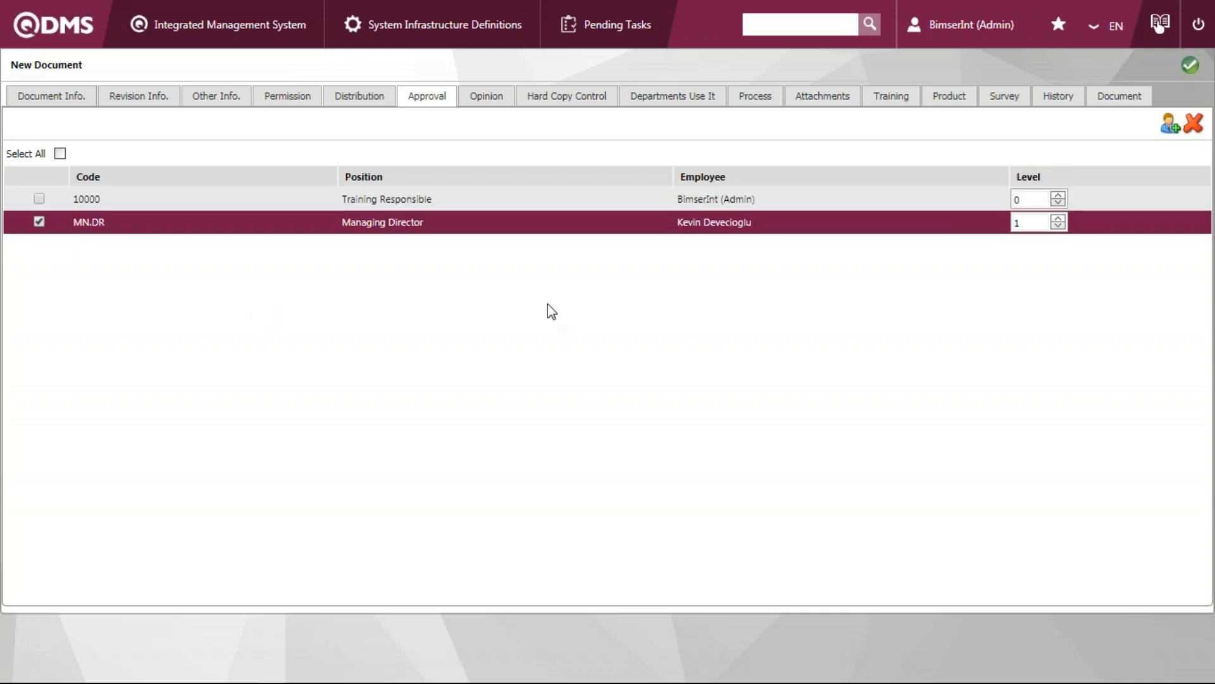
{"action": "left_click", "coordinate": [1194, 124]}
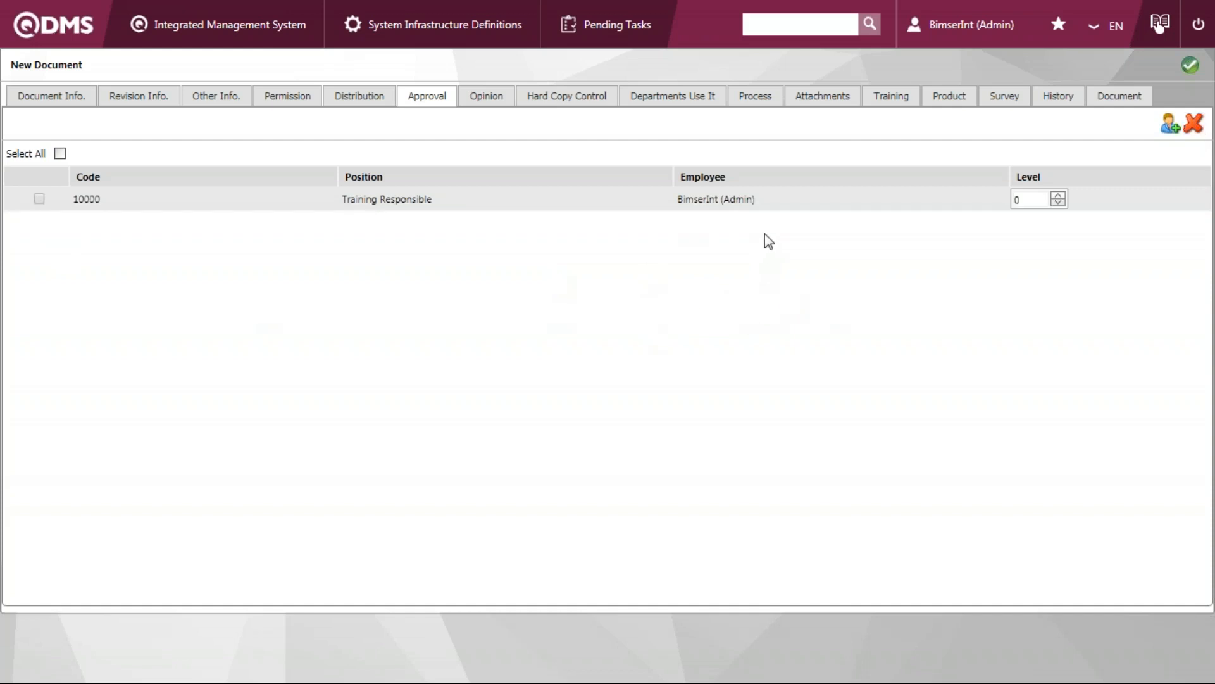
{"action": "left_click", "coordinate": [831, 208]}
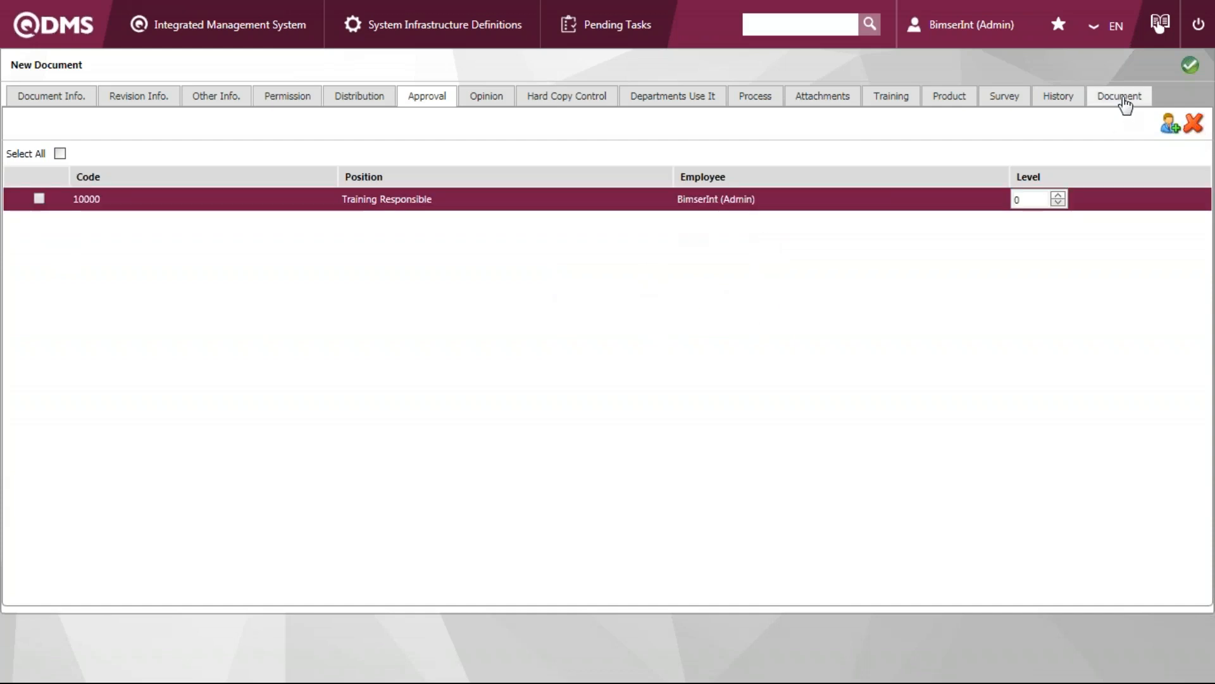
Upload the Word file named 1 from the Desktop as the new document's English document file
{"action": "left_click", "coordinate": [1121, 100]}
{"action": "scroll", "coordinate": [716, 388], "scroll_direction": "down", "scroll_amount": 1}
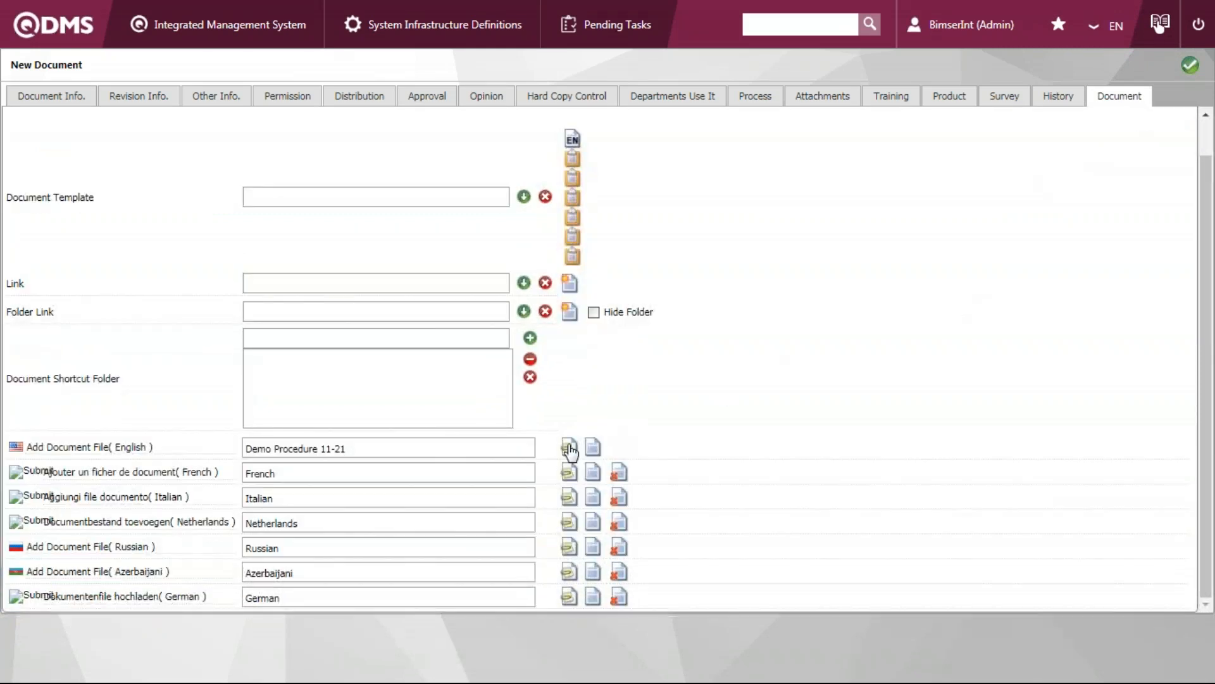
{"action": "left_click", "coordinate": [569, 448]}
{"action": "left_click", "coordinate": [746, 378]}
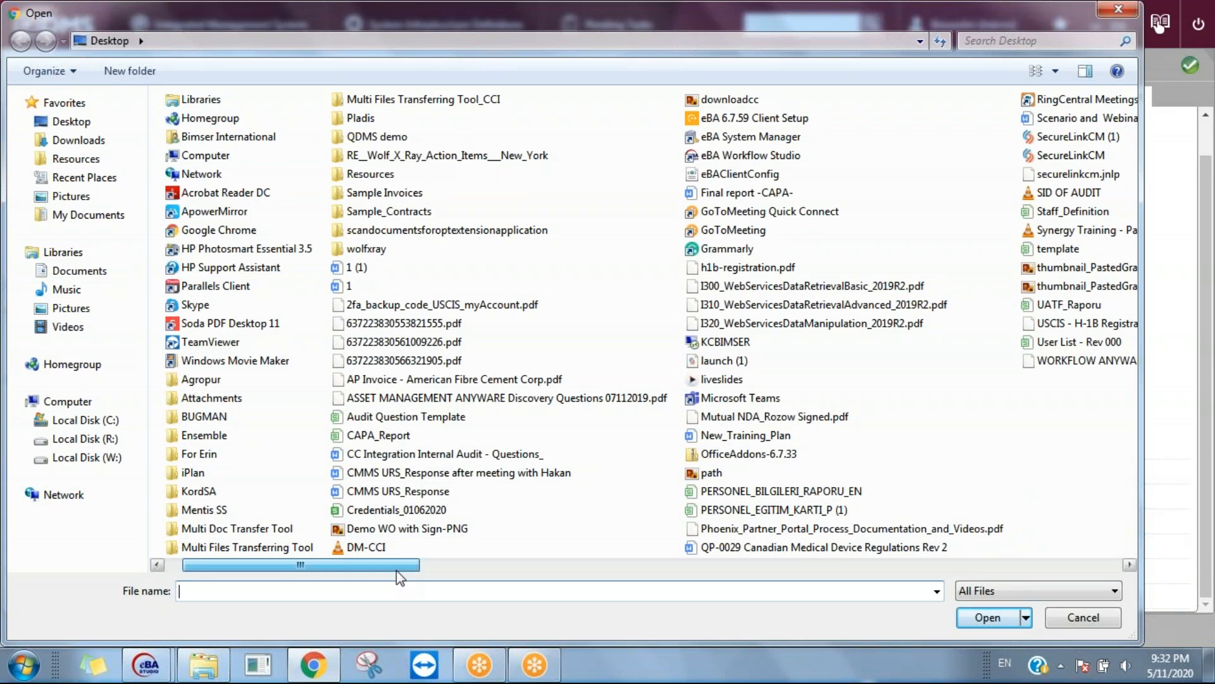
{"action": "left_click", "coordinate": [348, 286]}
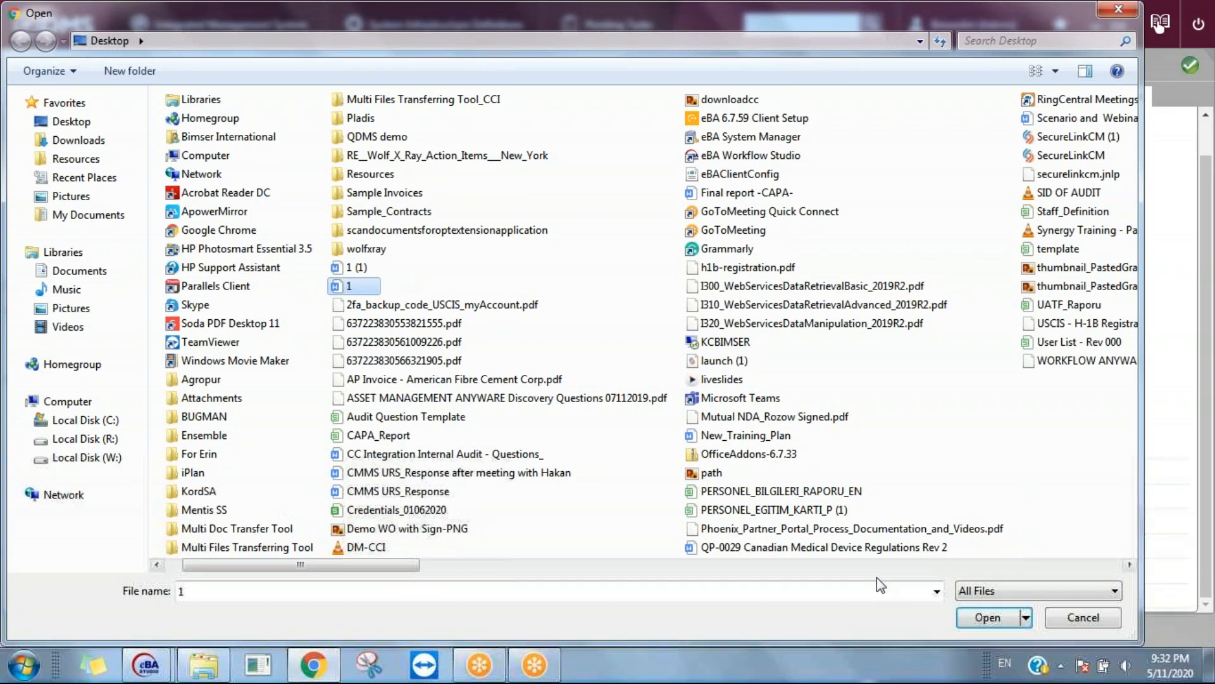
{"action": "left_click", "coordinate": [999, 617]}
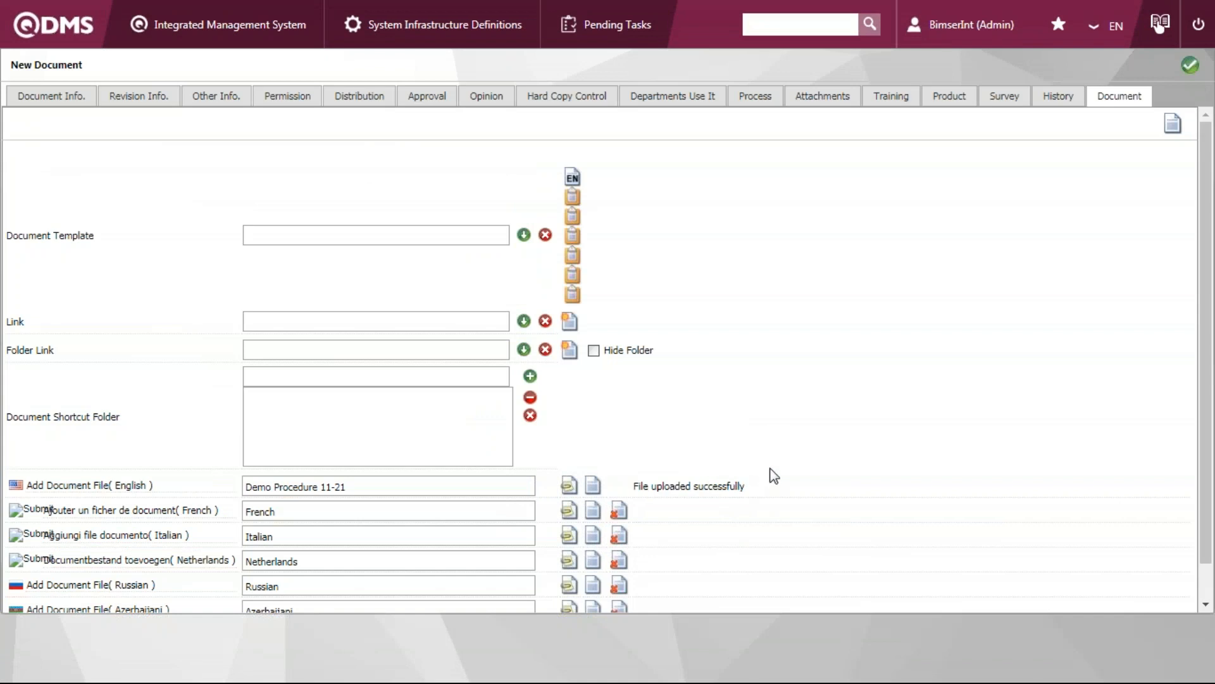
Send the new document for approval and dismiss the notice
{"action": "left_click", "coordinate": [1191, 76]}
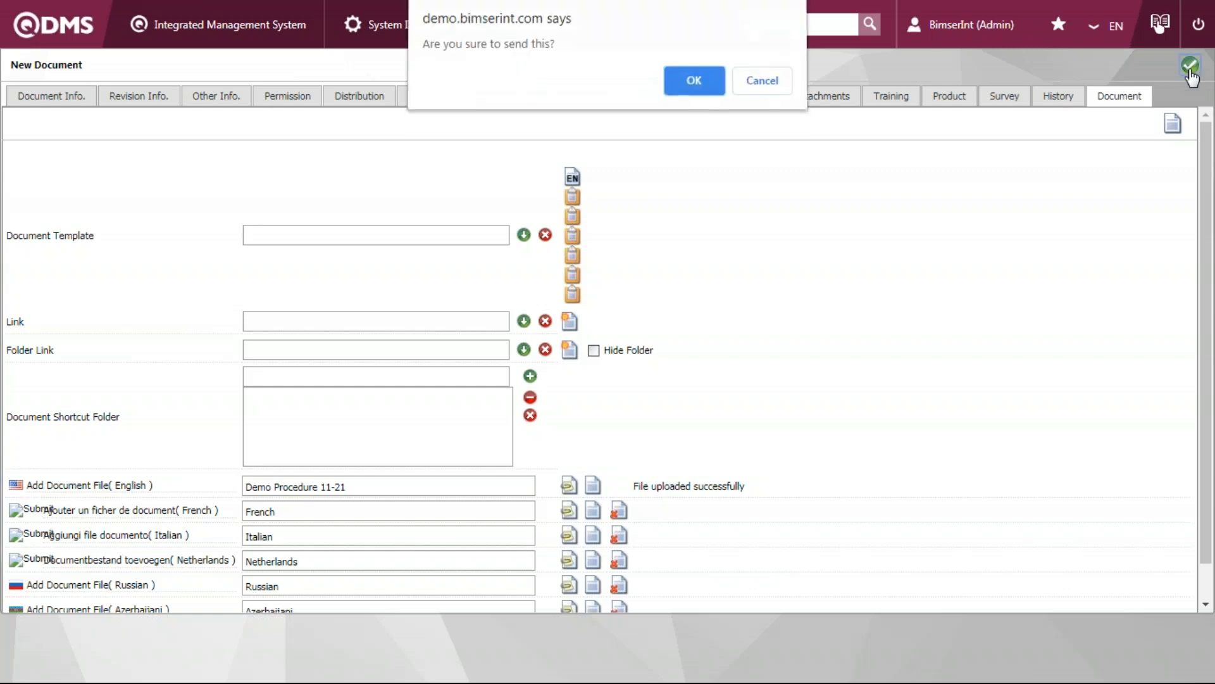
{"action": "left_click", "coordinate": [696, 84]}
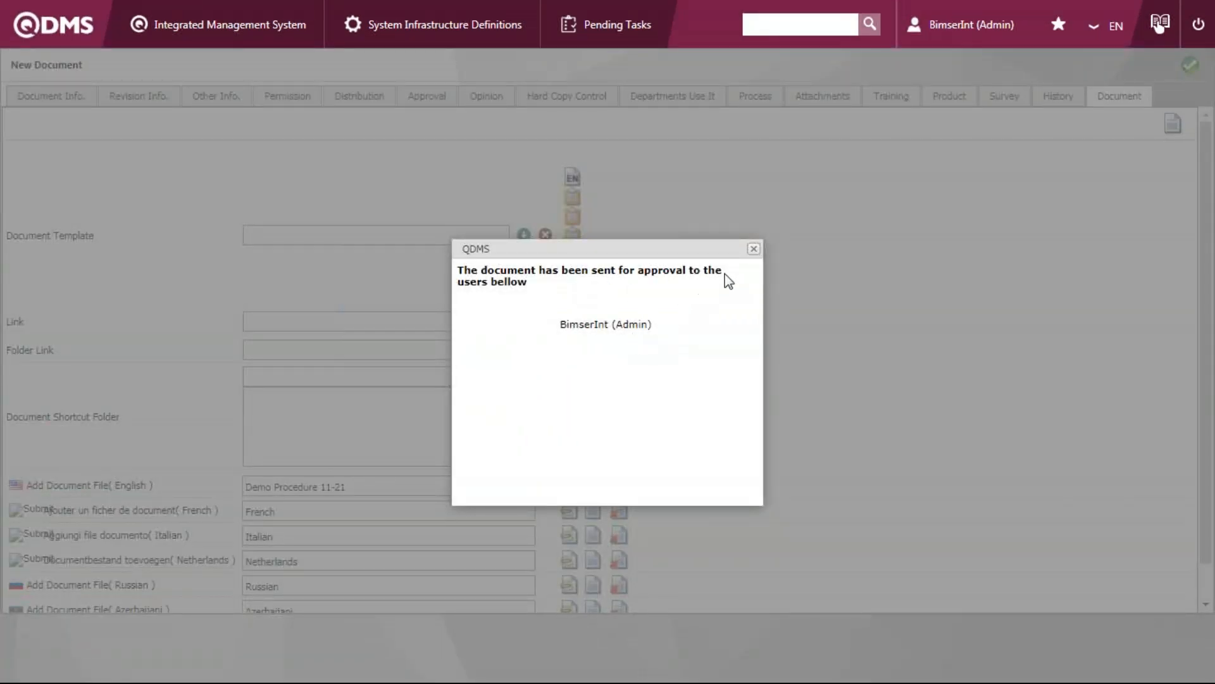
{"action": "left_click", "coordinate": [753, 250]}
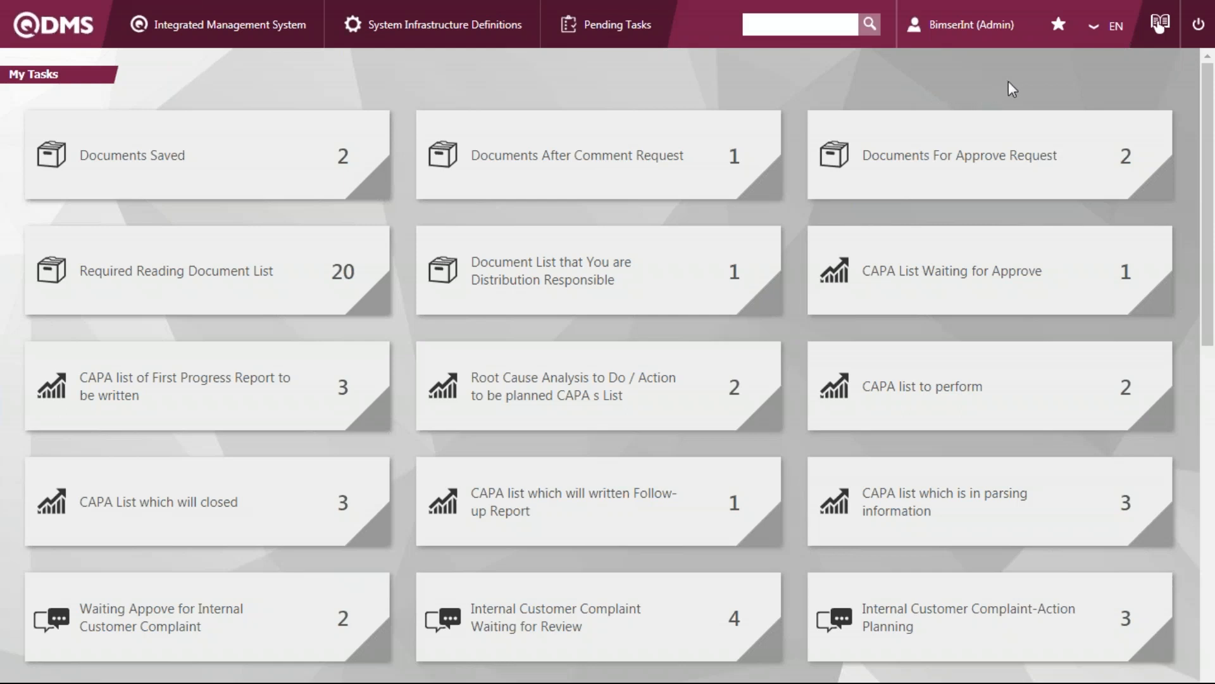
Open DEMO09090 from the documents awaiting approval and review its document info, permissions and approval list
{"action": "left_click", "coordinate": [1003, 130]}
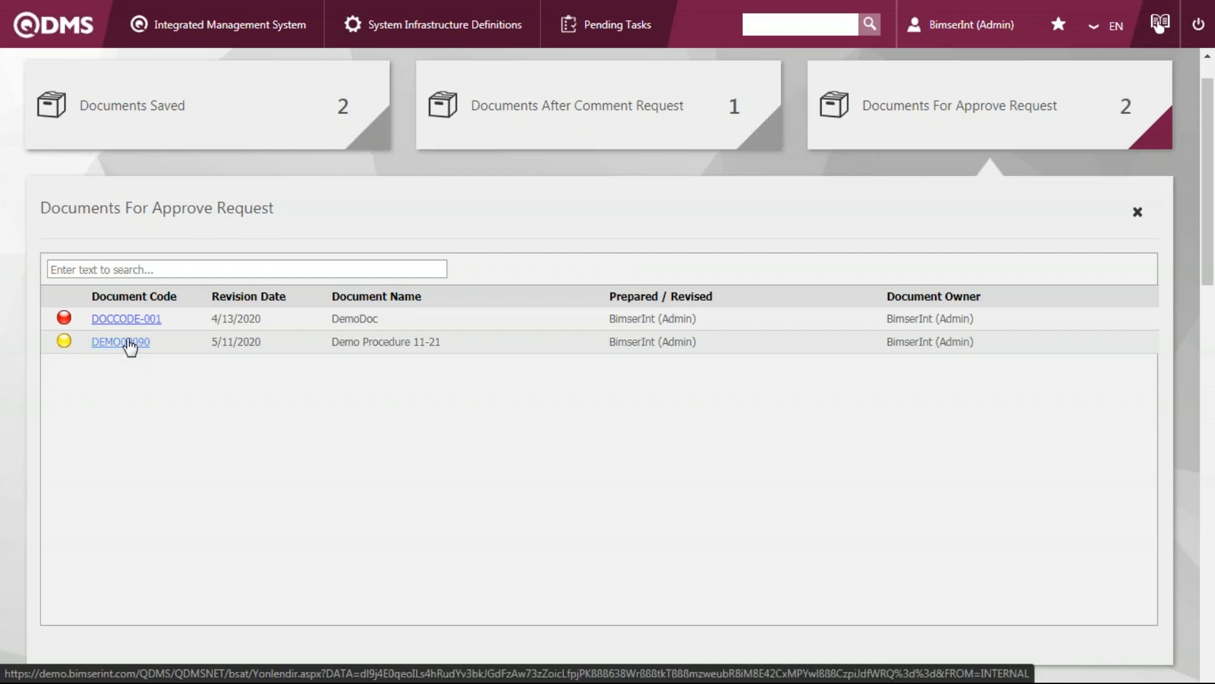
{"action": "left_click", "coordinate": [129, 347]}
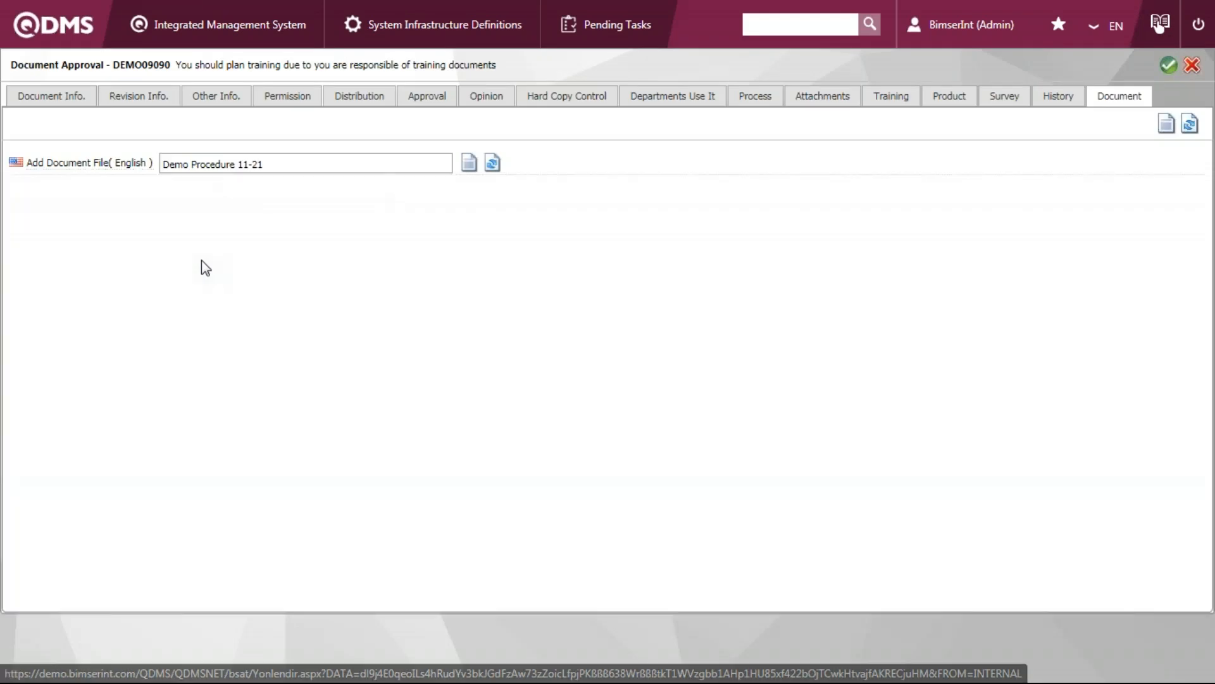
{"action": "left_click", "coordinate": [41, 108]}
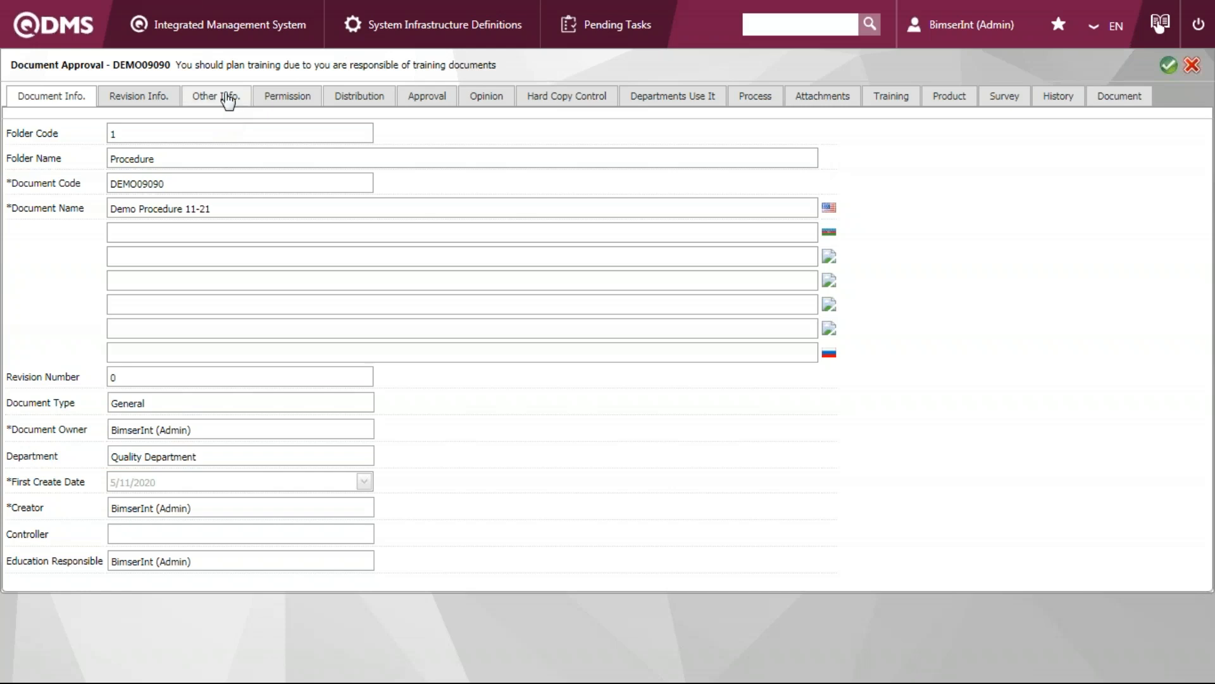
{"action": "left_click", "coordinate": [288, 98]}
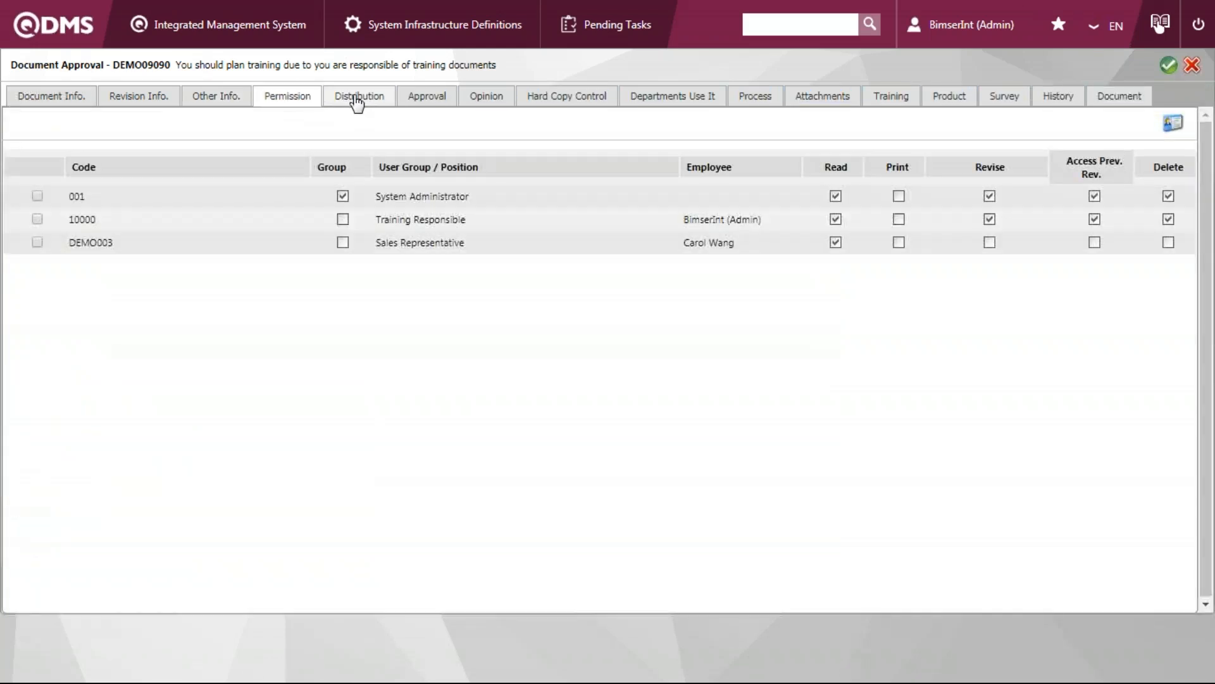
{"action": "left_click", "coordinate": [428, 105]}
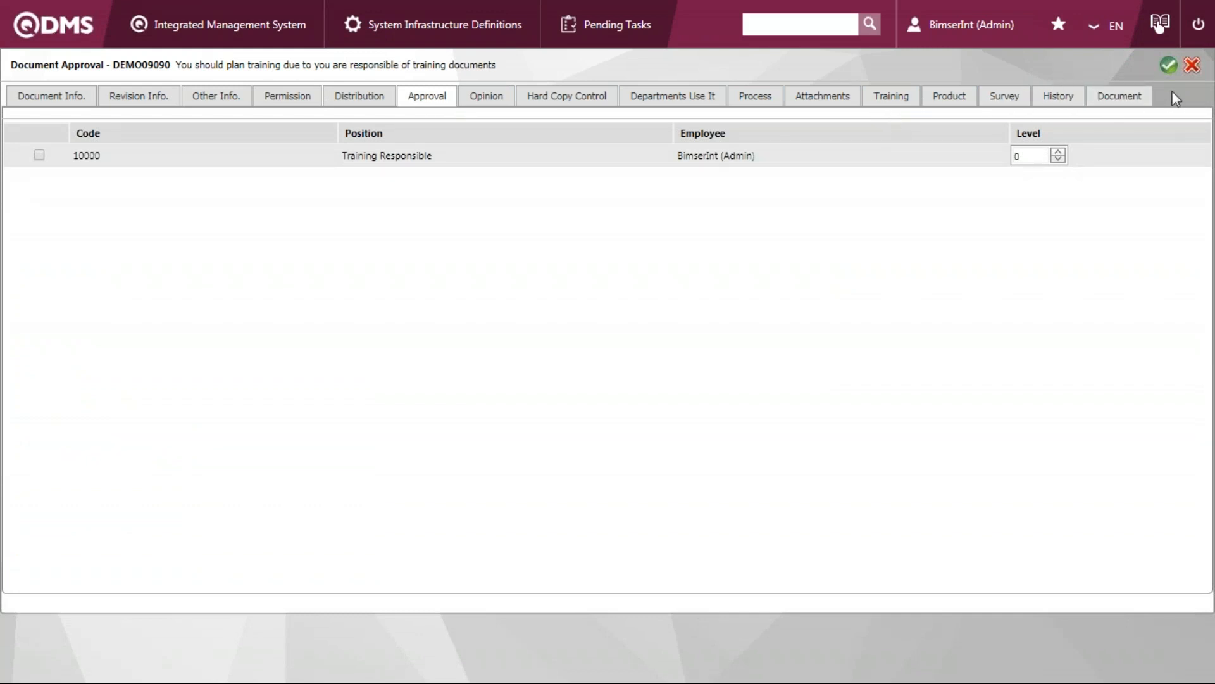
{"action": "left_click", "coordinate": [1194, 67]}
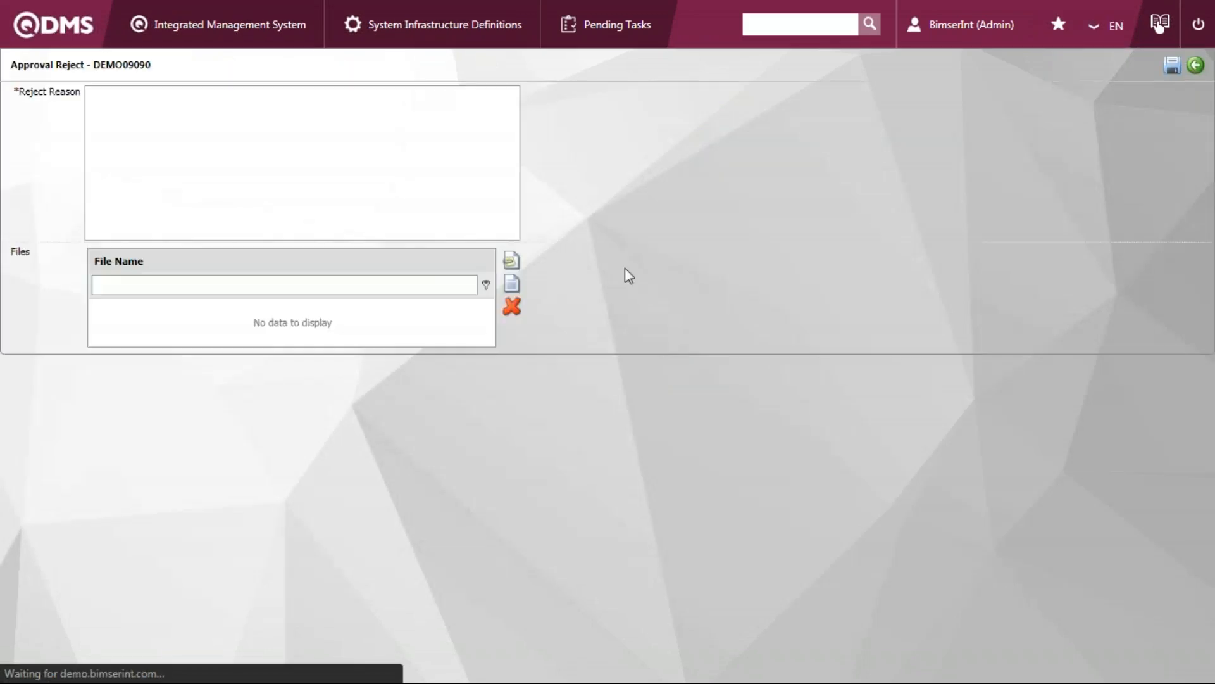
{"action": "left_click", "coordinate": [458, 117]}
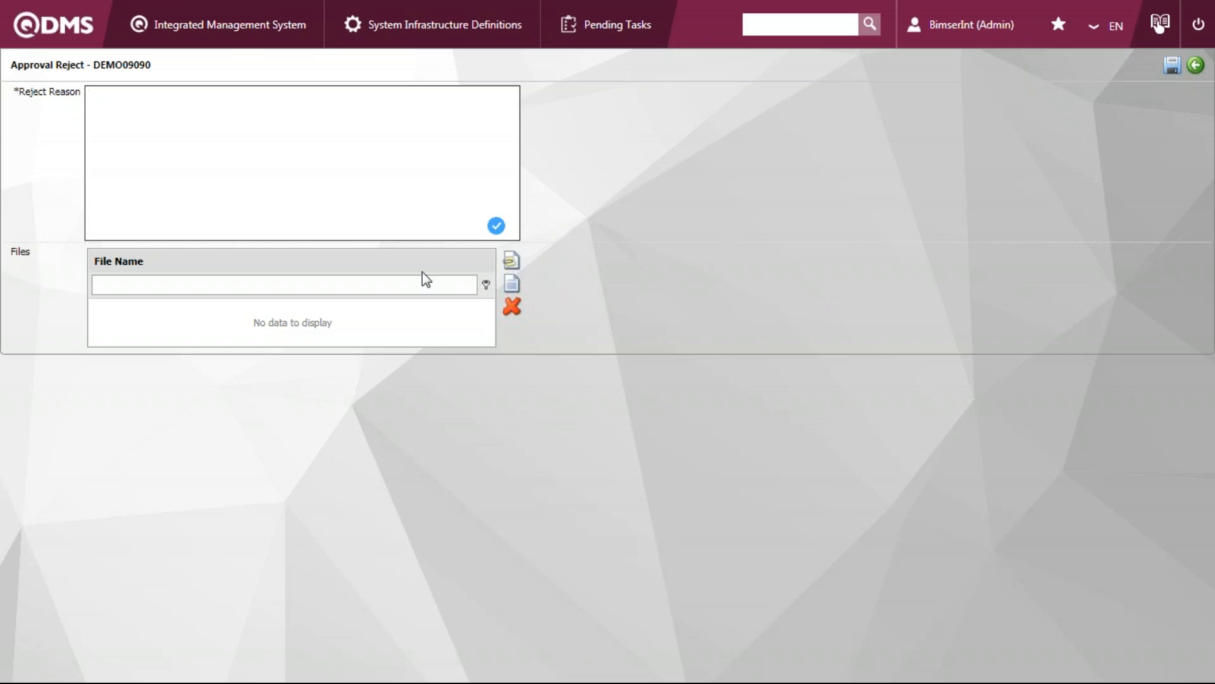
{"action": "left_click", "coordinate": [1192, 70]}
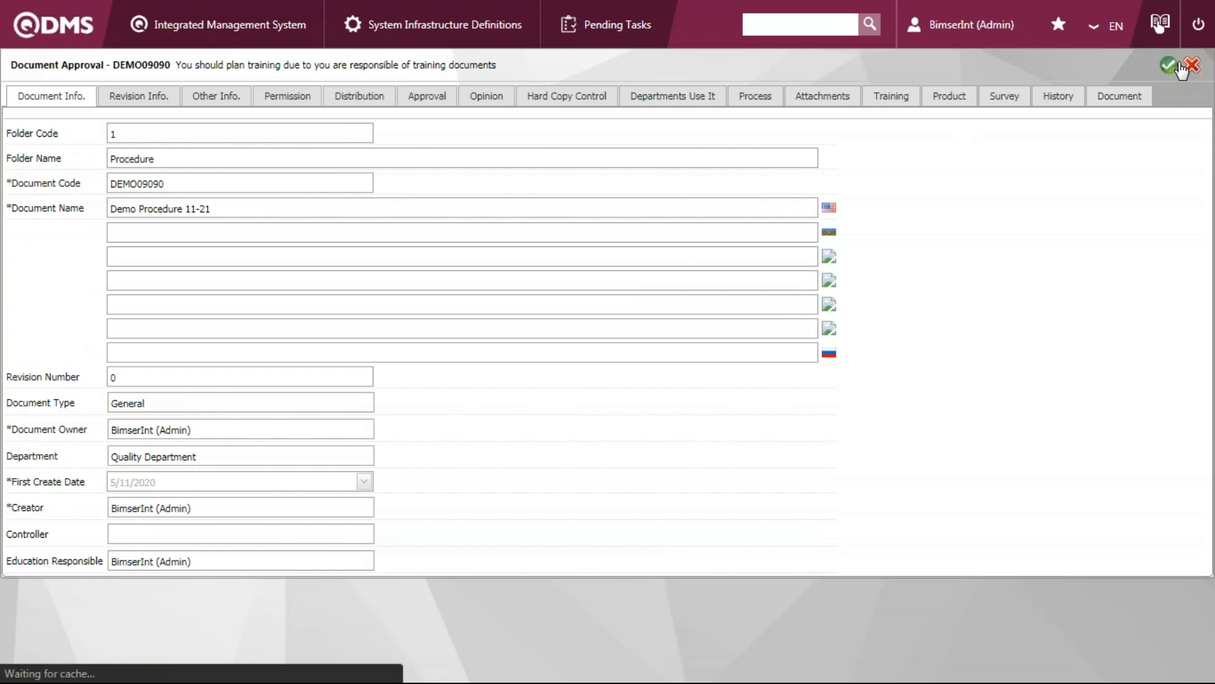
Approve document DEMO09090 so that it is published, and return to the task overview
{"action": "left_click", "coordinate": [1171, 66]}
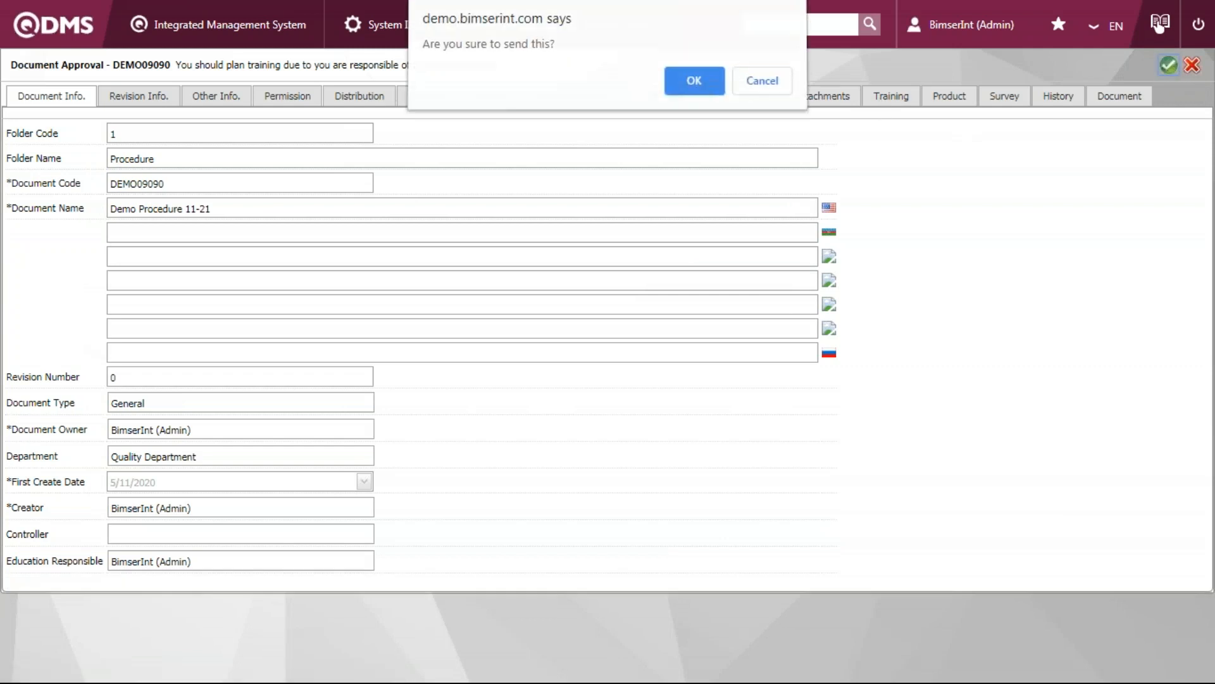
{"action": "left_click", "coordinate": [694, 81]}
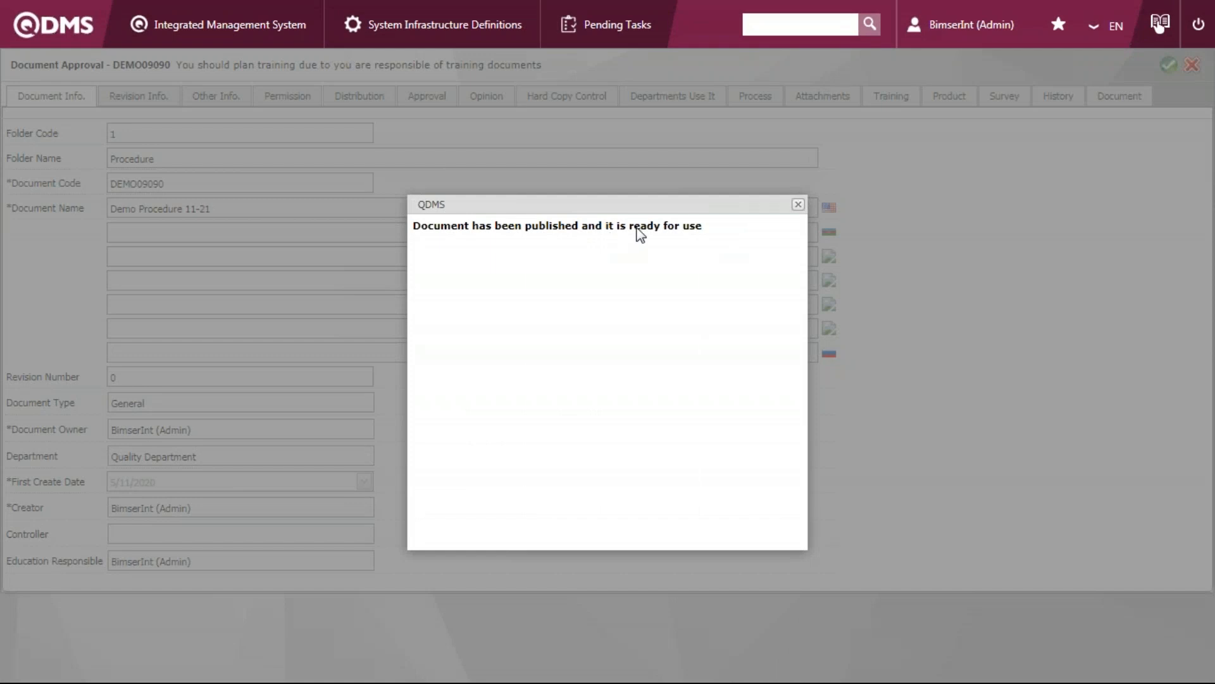
{"action": "left_click", "coordinate": [798, 205]}
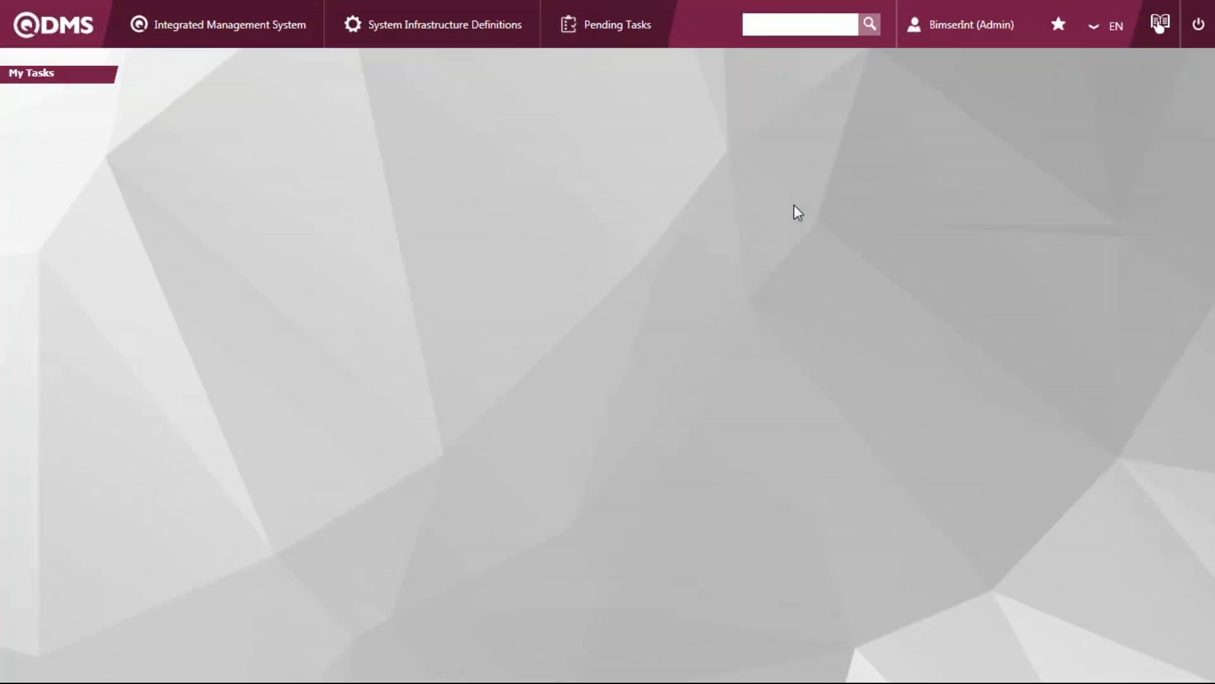
{"action": "left_click", "coordinate": [871, 133]}
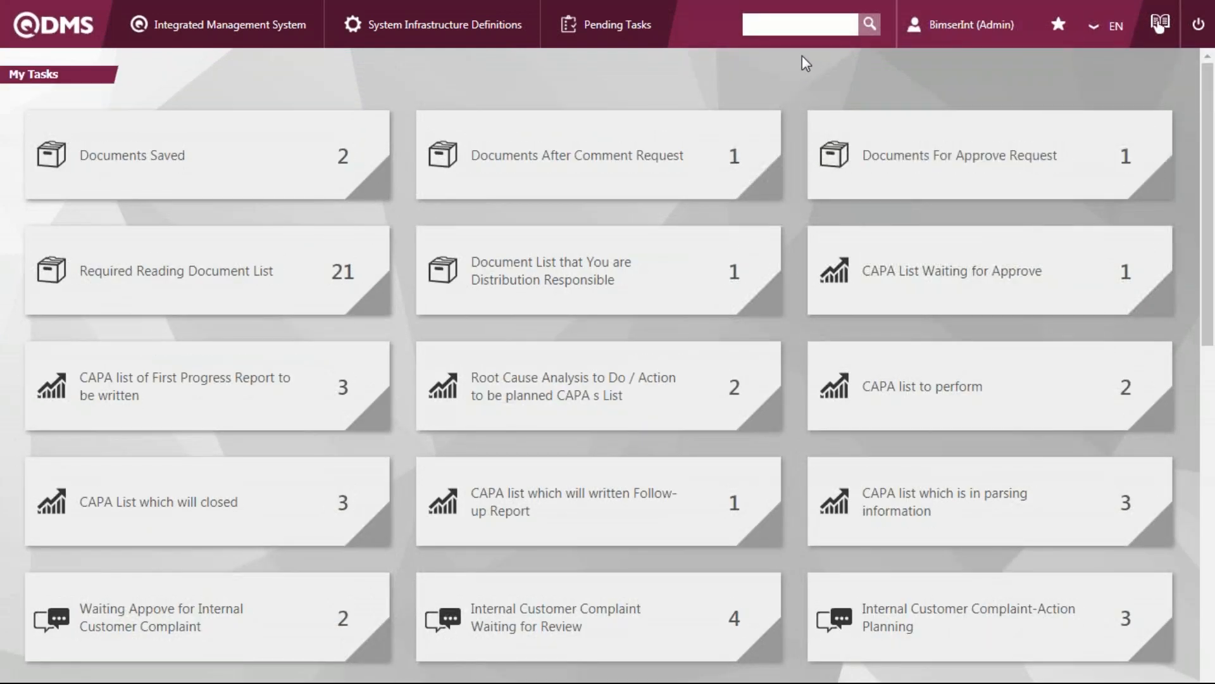
Run a quick document search for "demo"
{"action": "left_click", "coordinate": [816, 28]}
{"action": "left_click", "coordinate": [247, 34]}
{"action": "mouse_move", "coordinate": [190, 74]}
{"action": "left_click", "coordinate": [782, 26]}
{"action": "type", "text": "dms"}
{"action": "key", "text": "Return"}
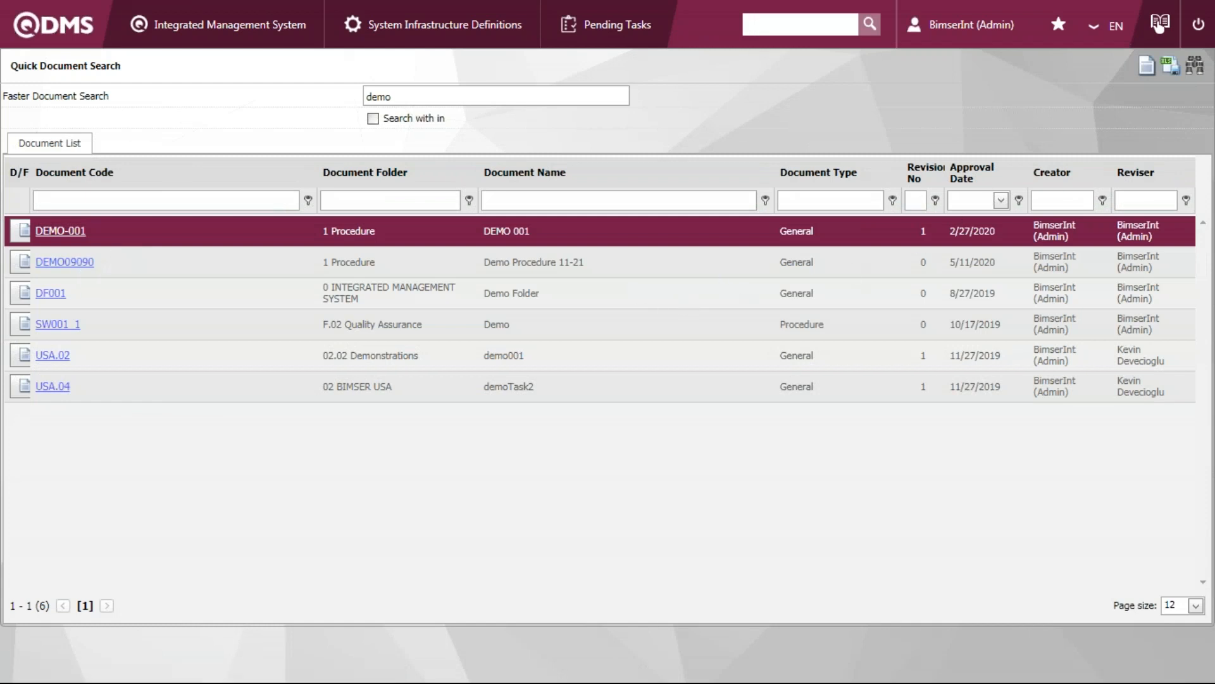
Open DEMO09090 from the search results and look through its contents and Place of Use information
{"action": "left_click", "coordinate": [992, 274]}
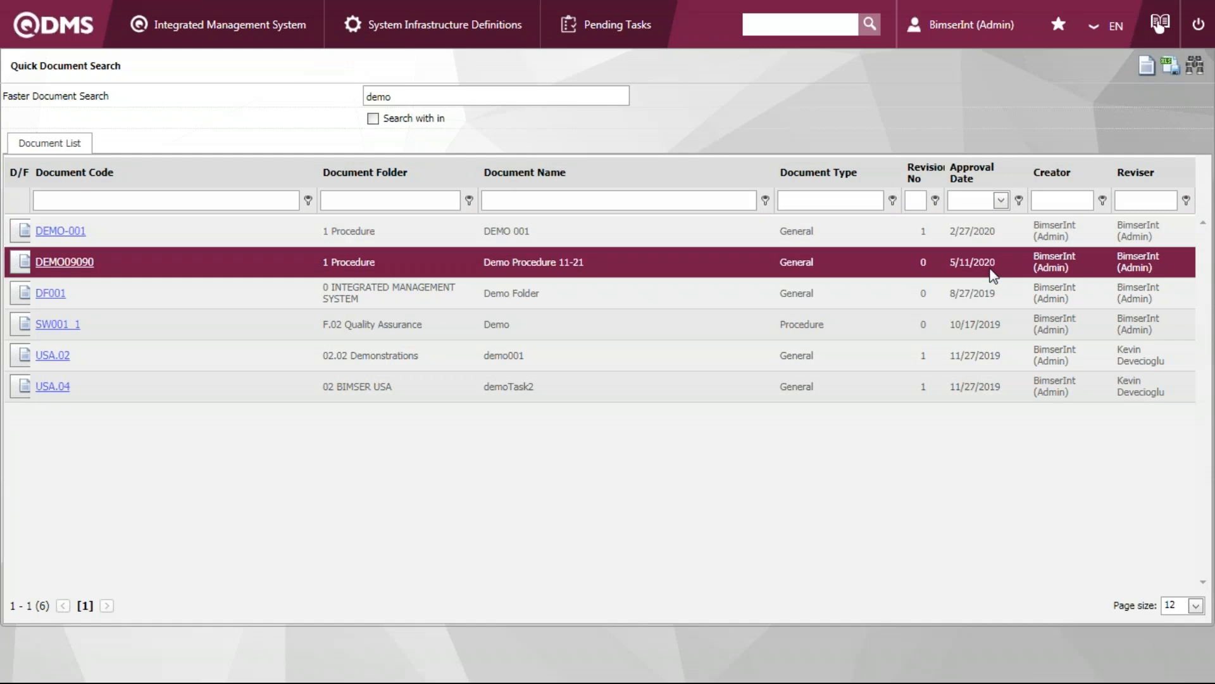
{"action": "left_click", "coordinate": [70, 264]}
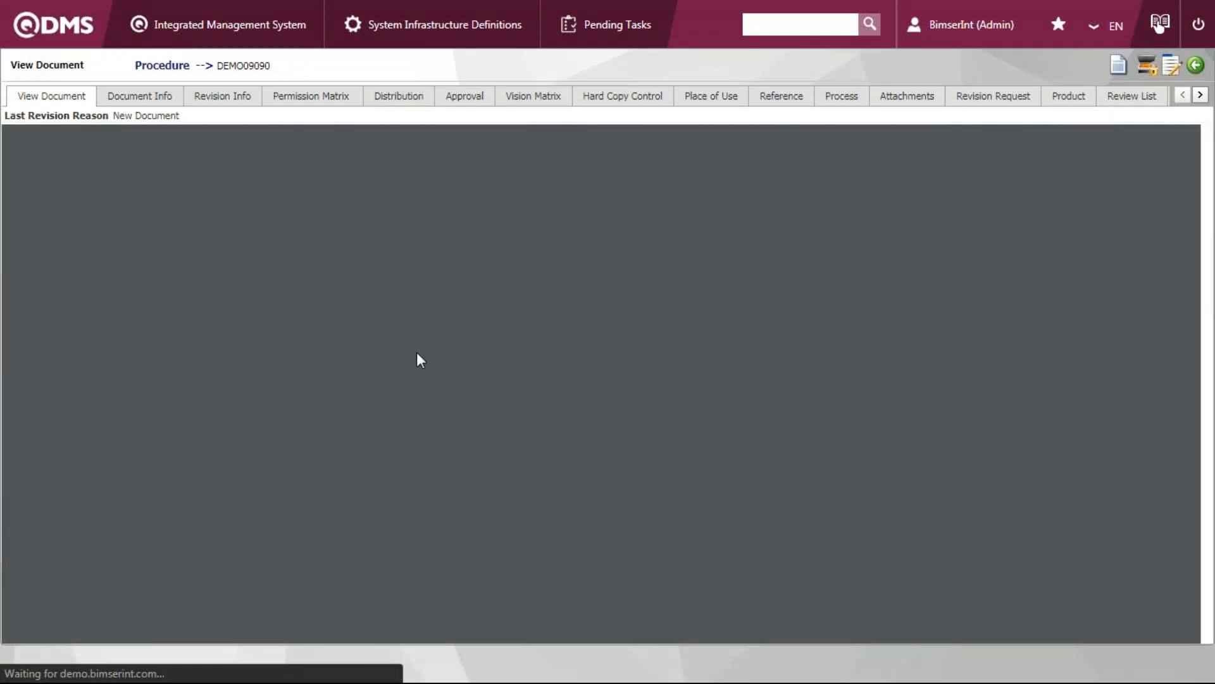
{"action": "scroll", "coordinate": [420, 383], "scroll_direction": "down", "scroll_amount": 10}
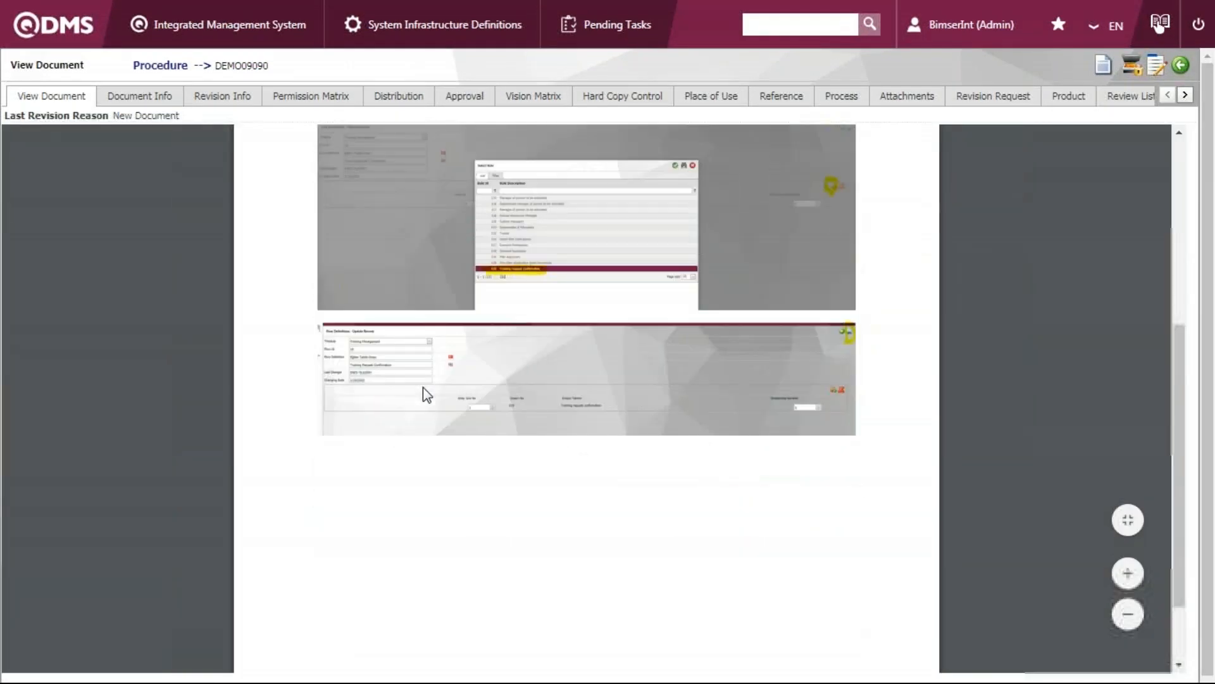
{"action": "scroll", "coordinate": [423, 386], "scroll_direction": "up", "scroll_amount": 5}
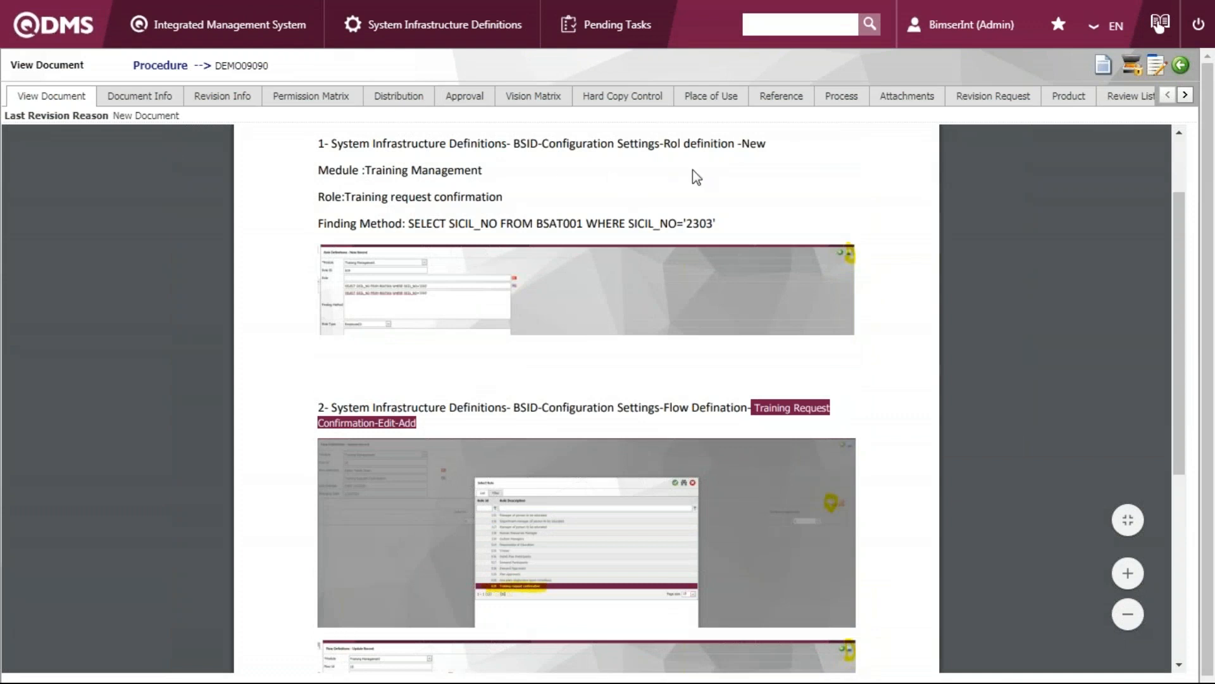
{"action": "left_click", "coordinate": [1185, 96]}
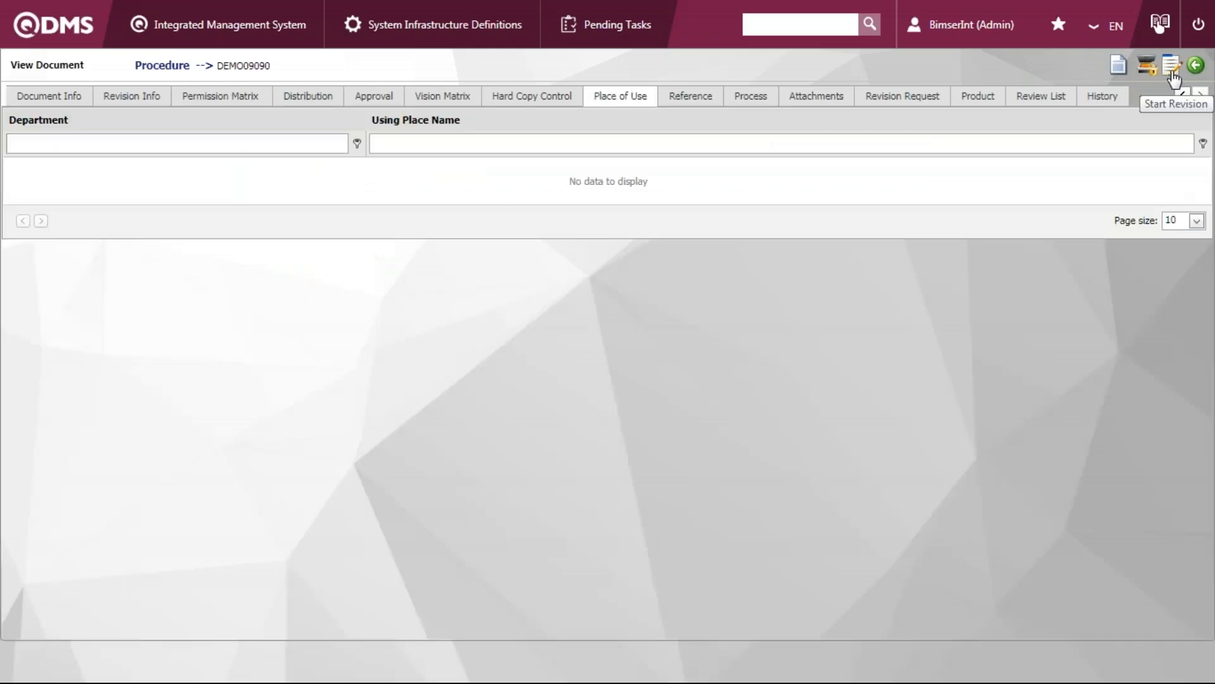
Start the revision process for document DEMO09090 and dismiss the notice
{"action": "left_click", "coordinate": [229, 25]}
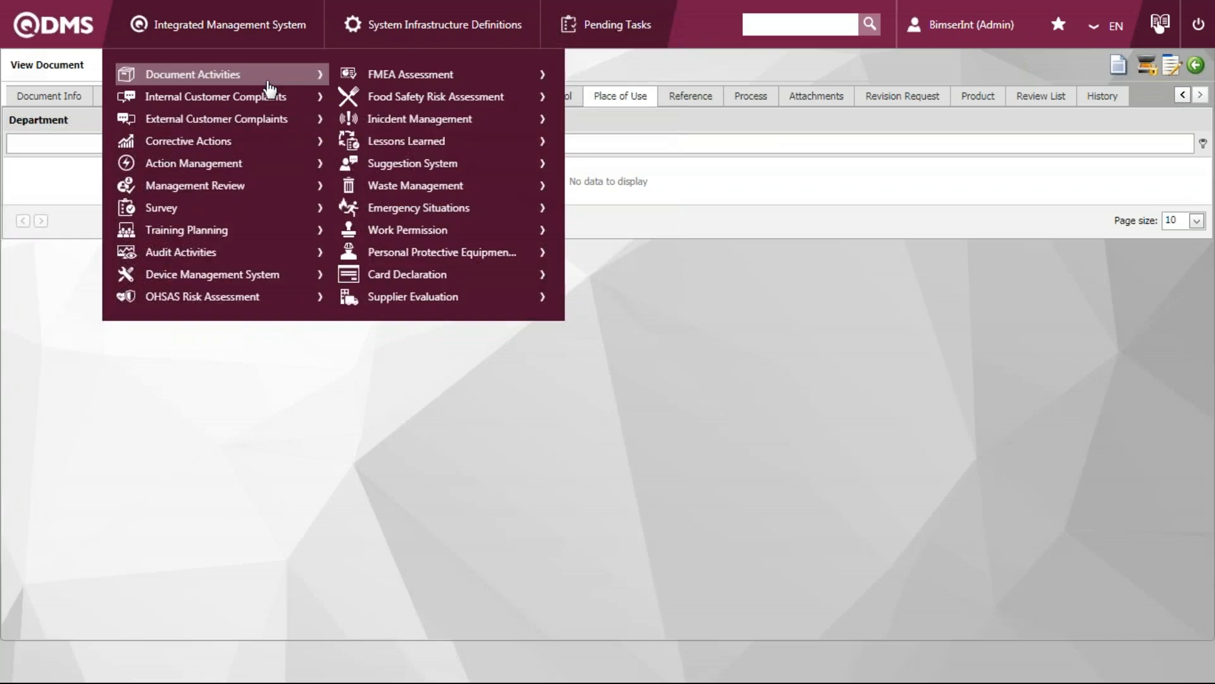
{"action": "mouse_move", "coordinate": [268, 89]}
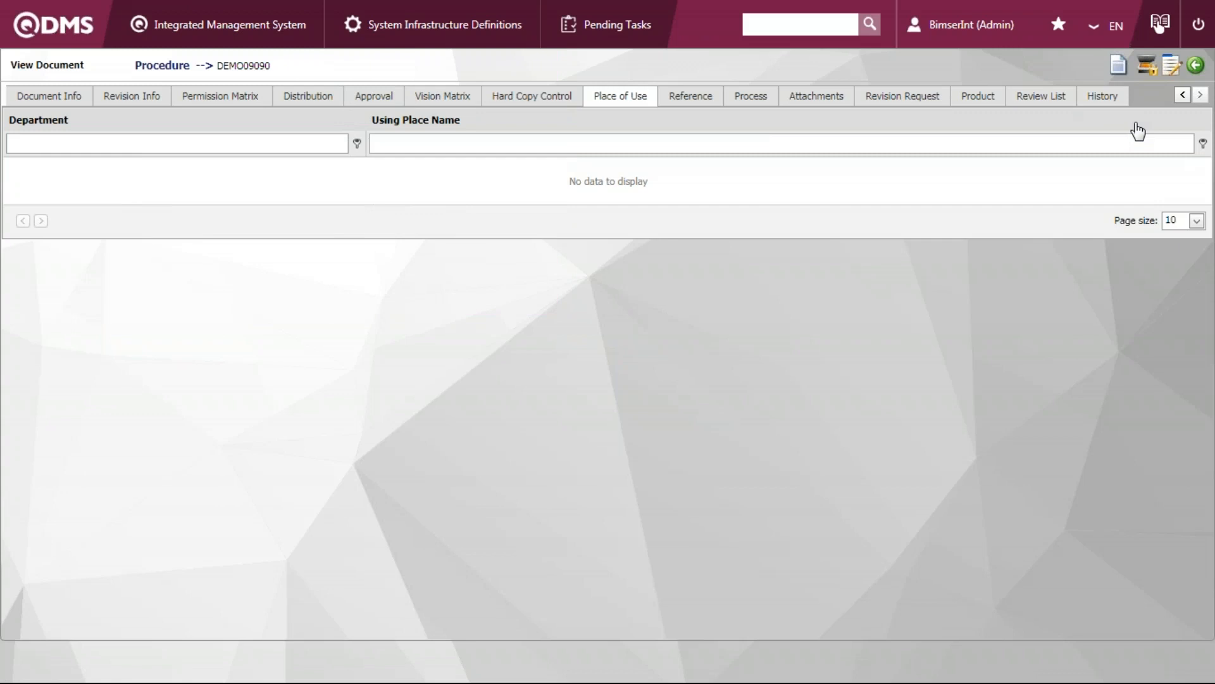
{"action": "left_click", "coordinate": [1172, 71]}
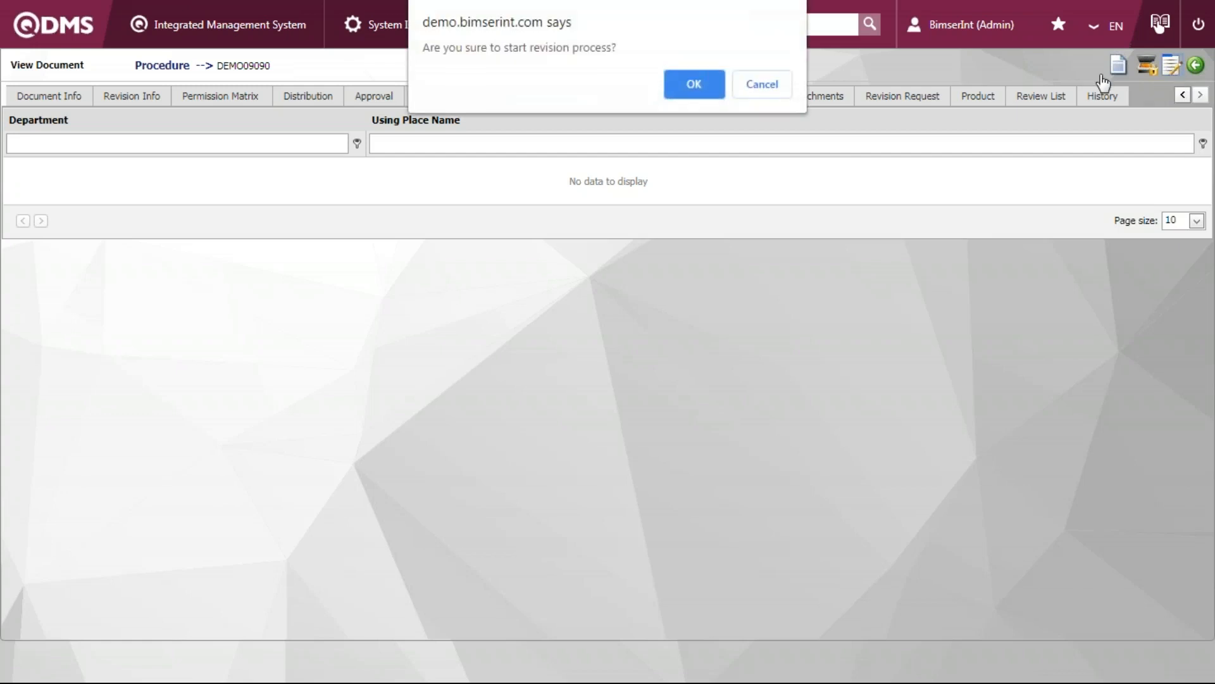
{"action": "left_click", "coordinate": [700, 80]}
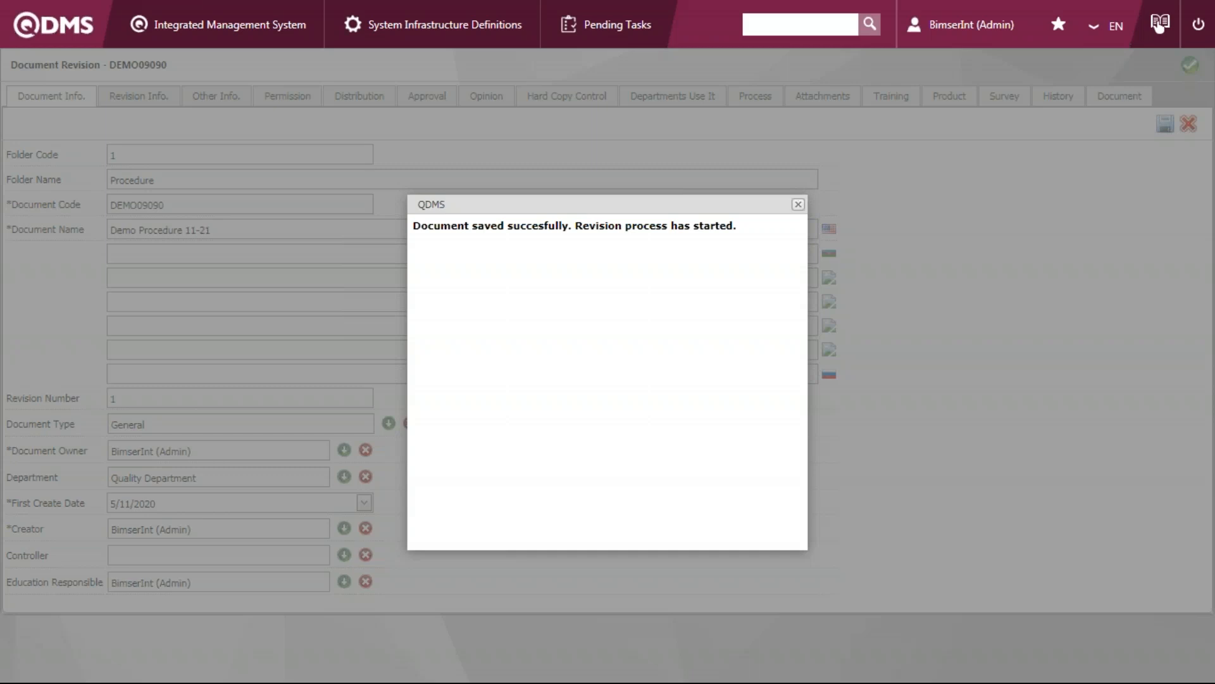
{"action": "left_click", "coordinate": [798, 206]}
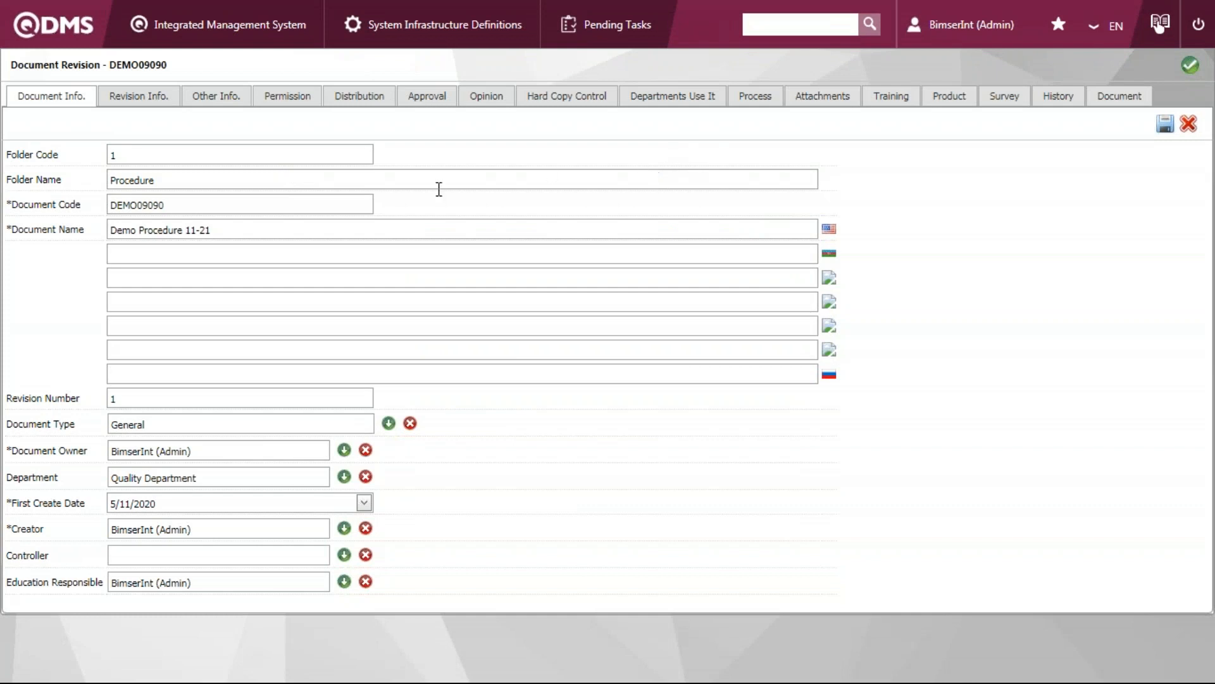
Fill in the English revision reason in the revision information of DEMO09090
{"action": "left_click", "coordinate": [138, 98]}
{"action": "left_click", "coordinate": [263, 192]}
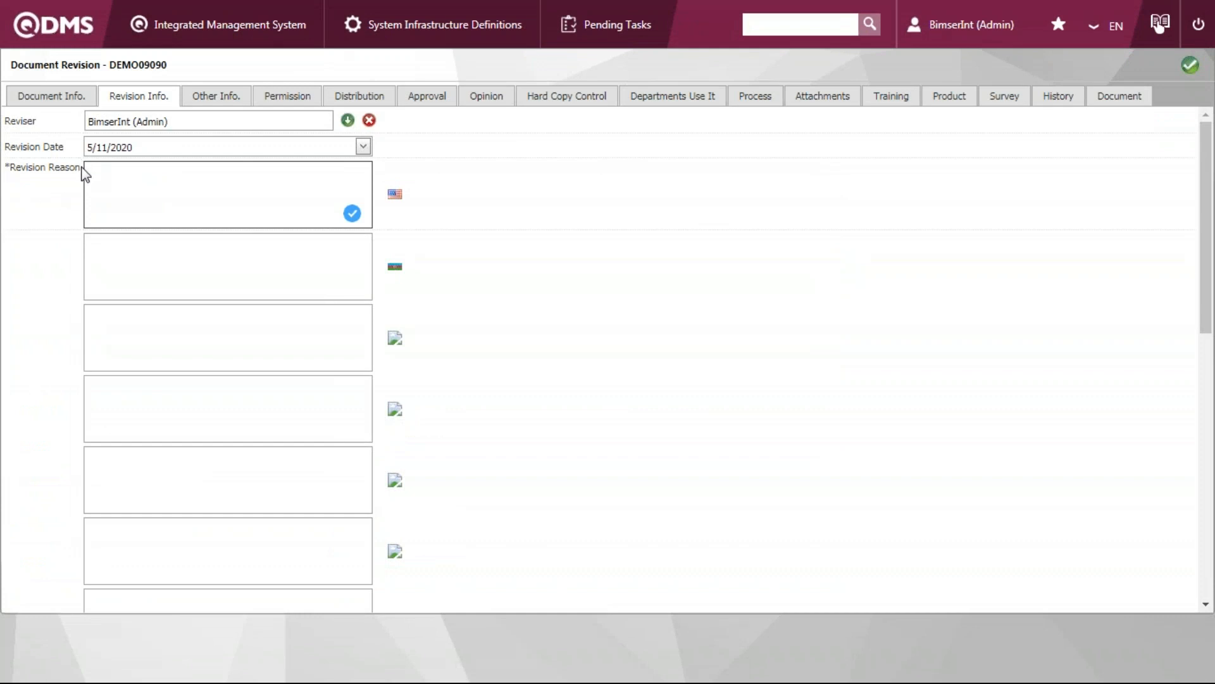
{"action": "mouse_move", "coordinate": [80, 168]}
{"action": "left_mouse_down"}
{"action": "mouse_move", "coordinate": [13, 168]}
{"action": "mouse_move", "coordinate": [81, 171]}
{"action": "left_mouse_up"}
{"action": "key", "text": "ctrl+c"}
{"action": "left_click", "coordinate": [103, 190]}
{"action": "key", "text": "ctrl+v"}
Describe the revision in English as "pt 3-14 is updated"
{"action": "scroll", "coordinate": [323, 369], "scroll_direction": "down", "scroll_amount": 5}
{"action": "left_click", "coordinate": [217, 350]}
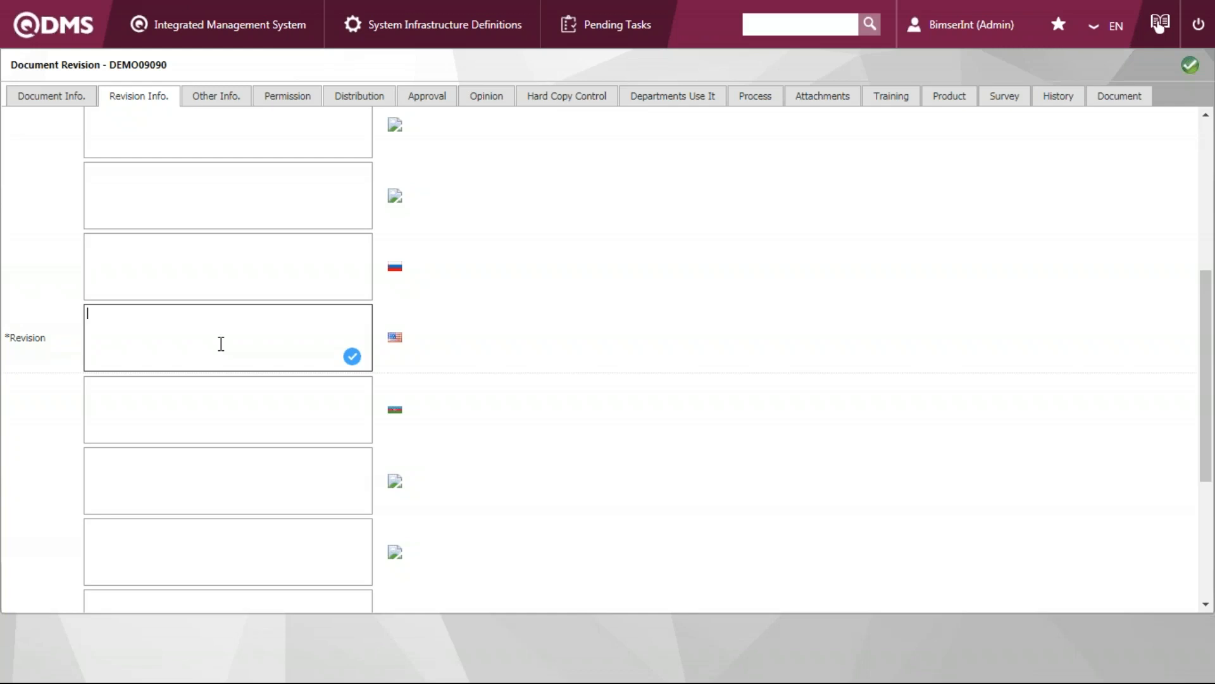
{"action": "type", "text": "pt 3-14 is updated"}
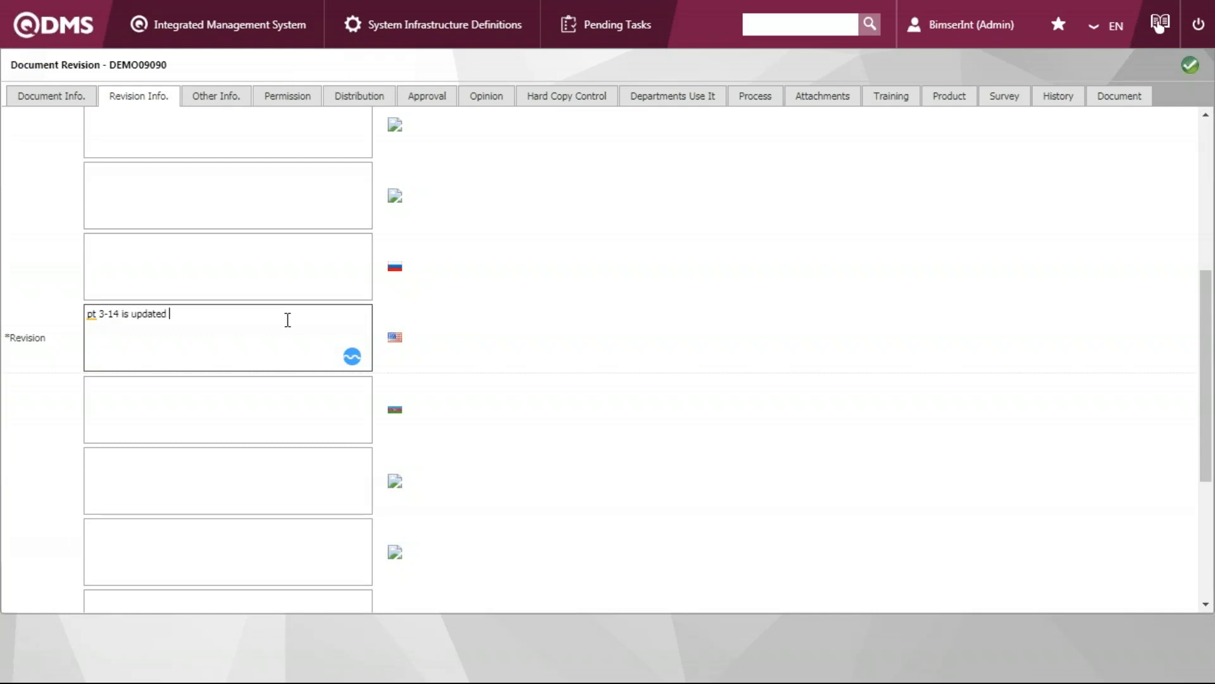
Try to upload a new English document file for the DEMO09090 revision
{"action": "left_click", "coordinate": [1112, 98]}
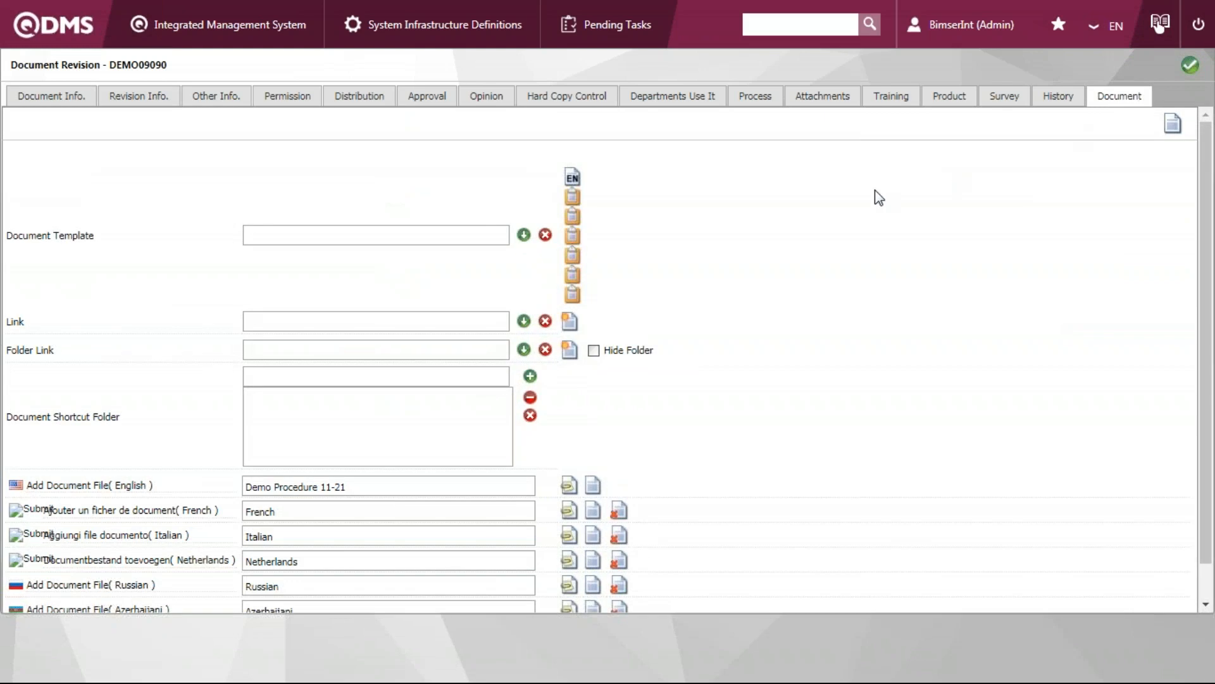
{"action": "scroll", "coordinate": [873, 222], "scroll_direction": "down", "scroll_amount": 1}
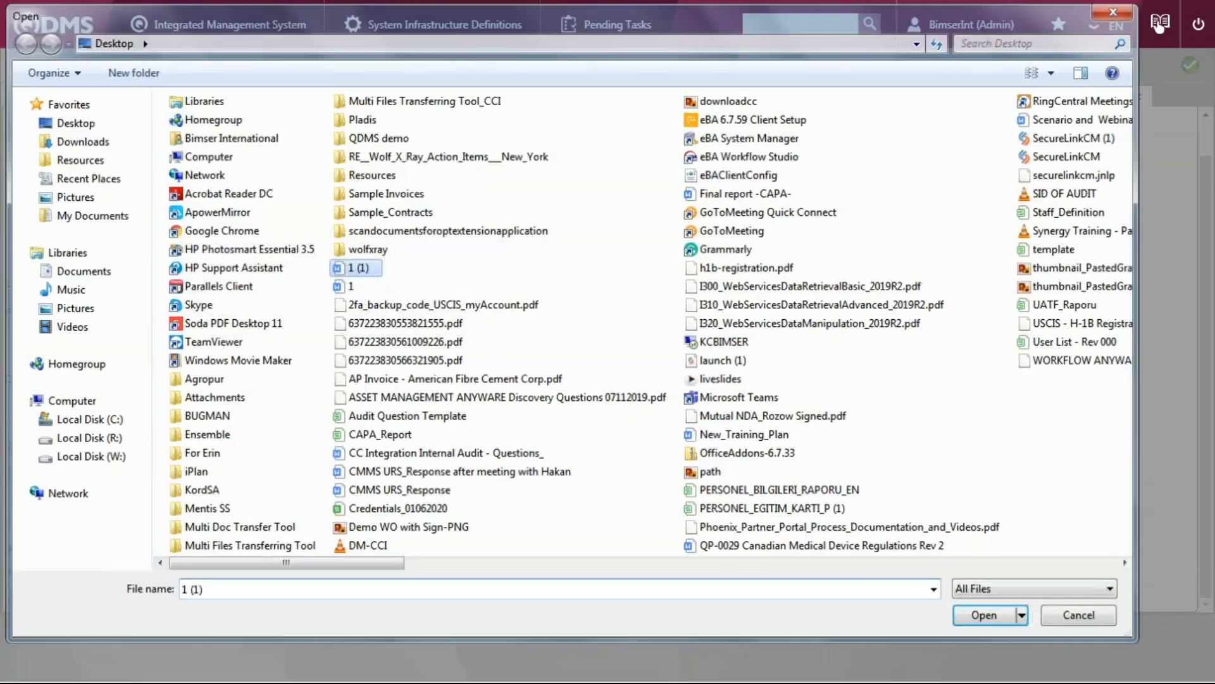
{"action": "key", "text": "Return"}
{"action": "left_click", "coordinate": [787, 345]}
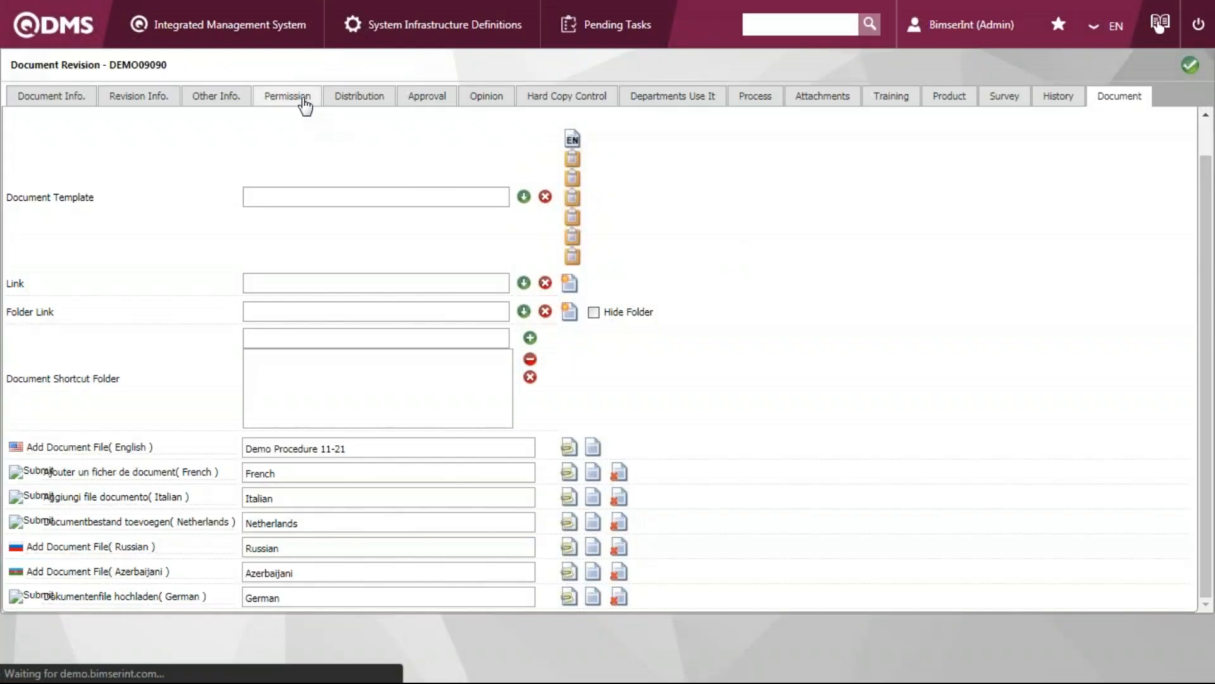
{"action": "left_click", "coordinate": [306, 102]}
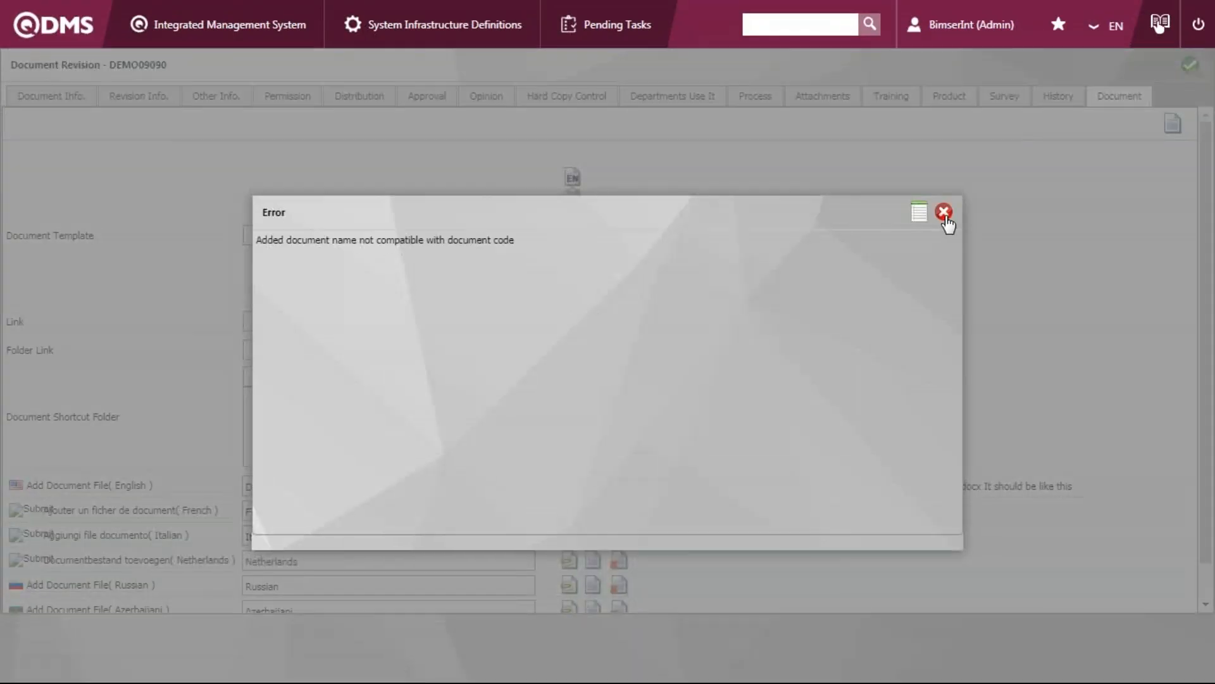
{"action": "left_click", "coordinate": [944, 212]}
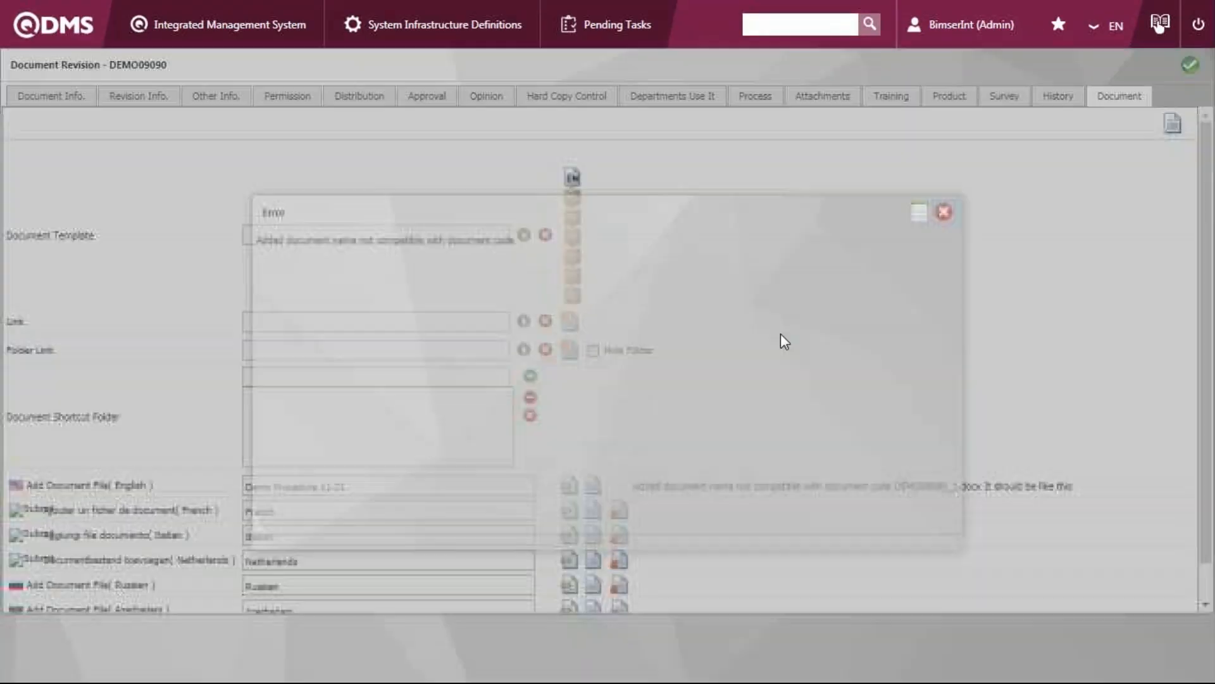
Grant print permission to System Administrator and Training Responsible, and review the revision's distribution and approval lists
{"action": "left_click", "coordinate": [292, 100]}
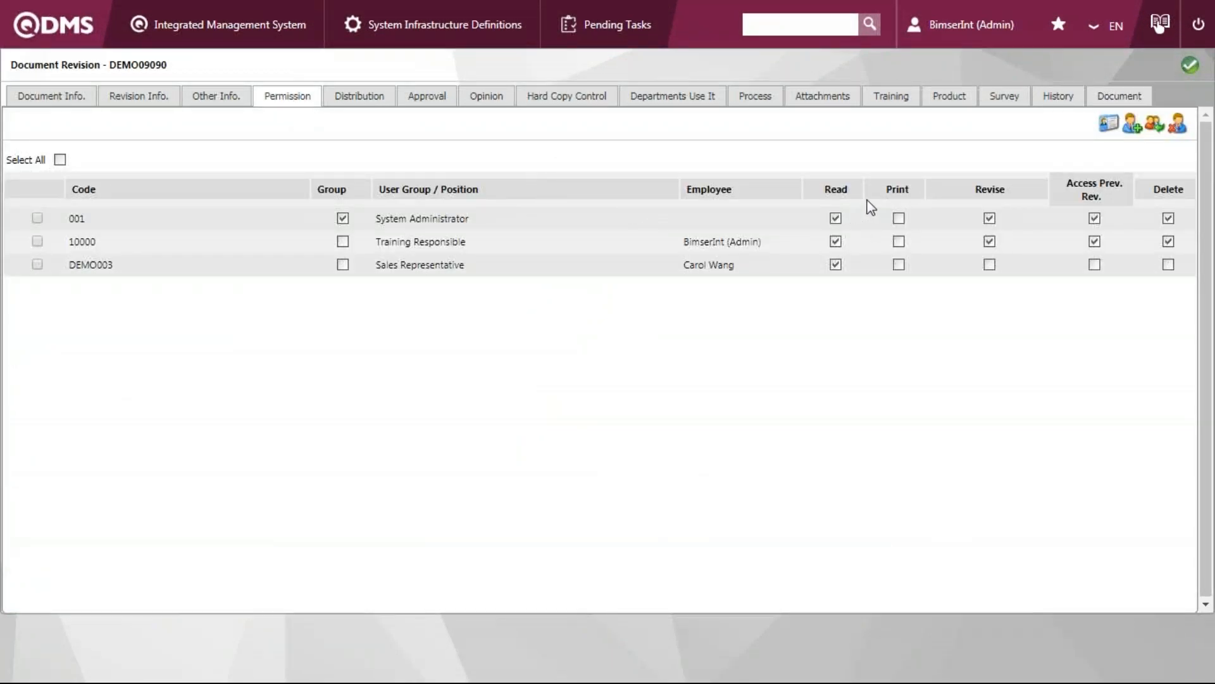
{"action": "left_click", "coordinate": [899, 219]}
{"action": "left_click", "coordinate": [899, 242]}
{"action": "left_click", "coordinate": [368, 102]}
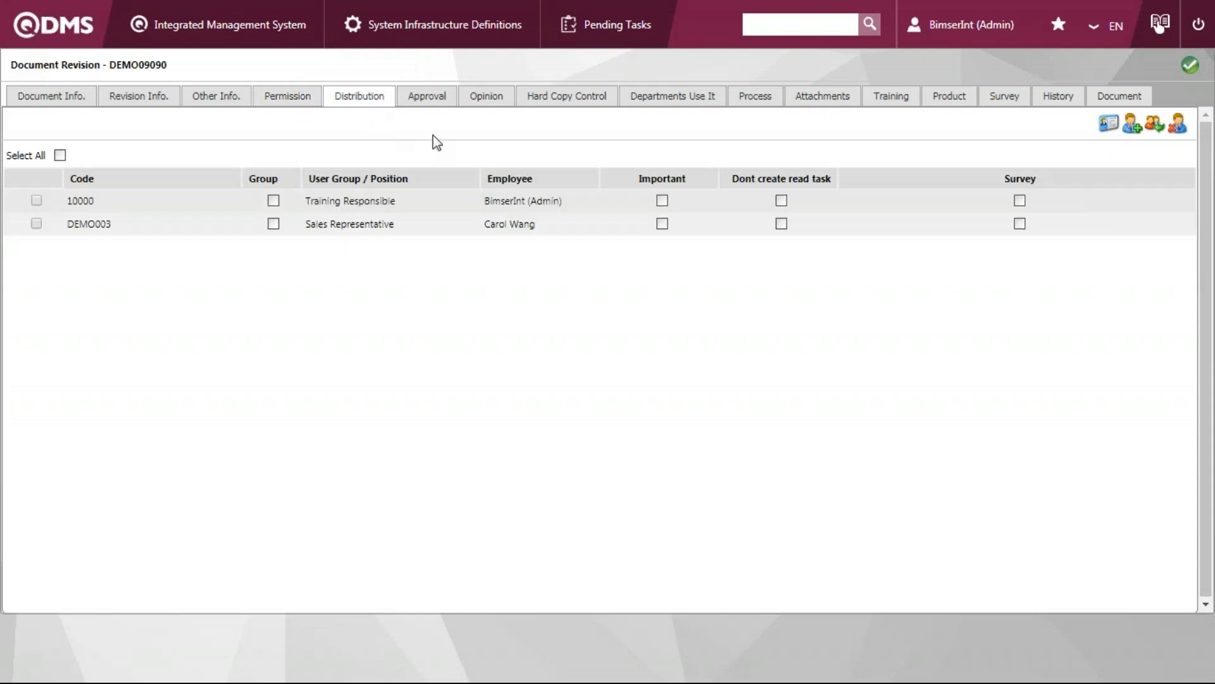
{"action": "left_click", "coordinate": [443, 103]}
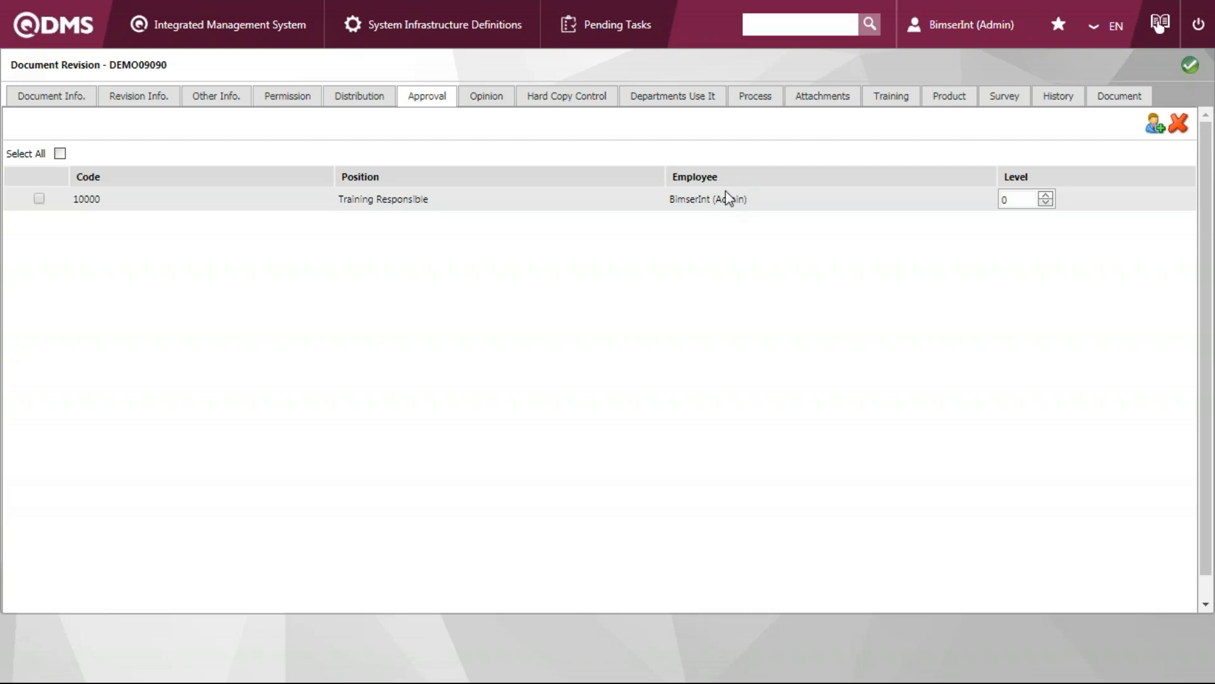
Start a new folder record under the parent folder 1 - Procedure in the folder definitions
{"action": "mouse_move", "coordinate": [217, 44]}
{"action": "mouse_move", "coordinate": [234, 77]}
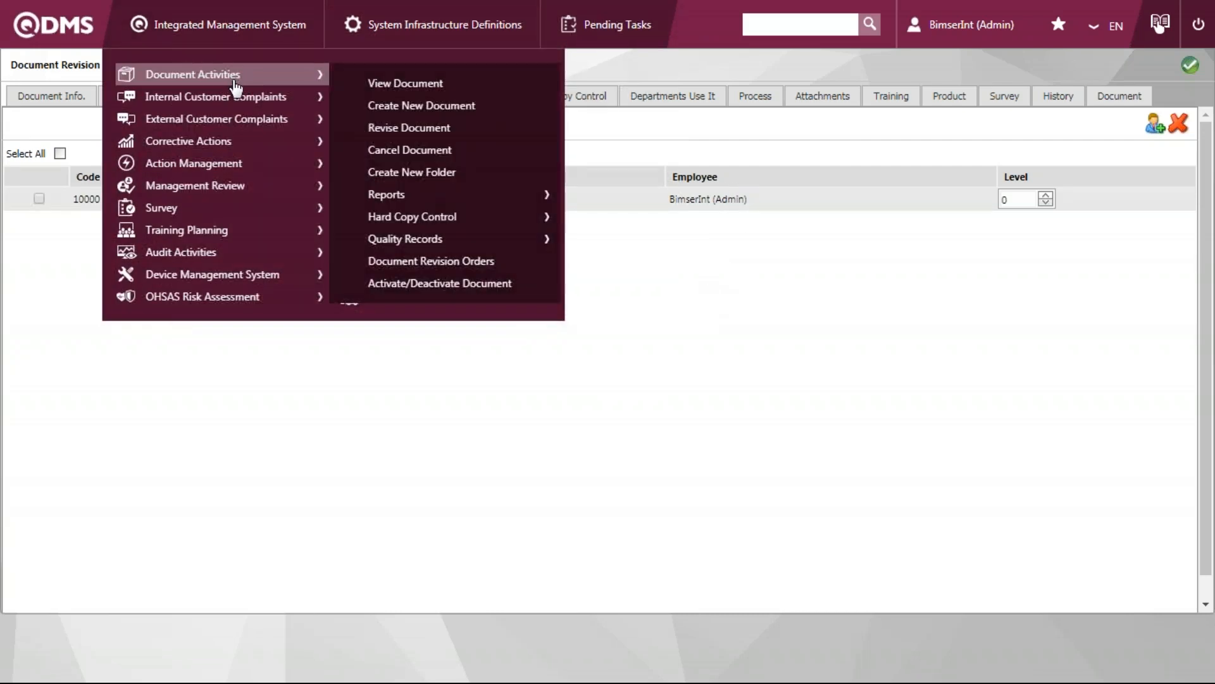
{"action": "left_click", "coordinate": [498, 172]}
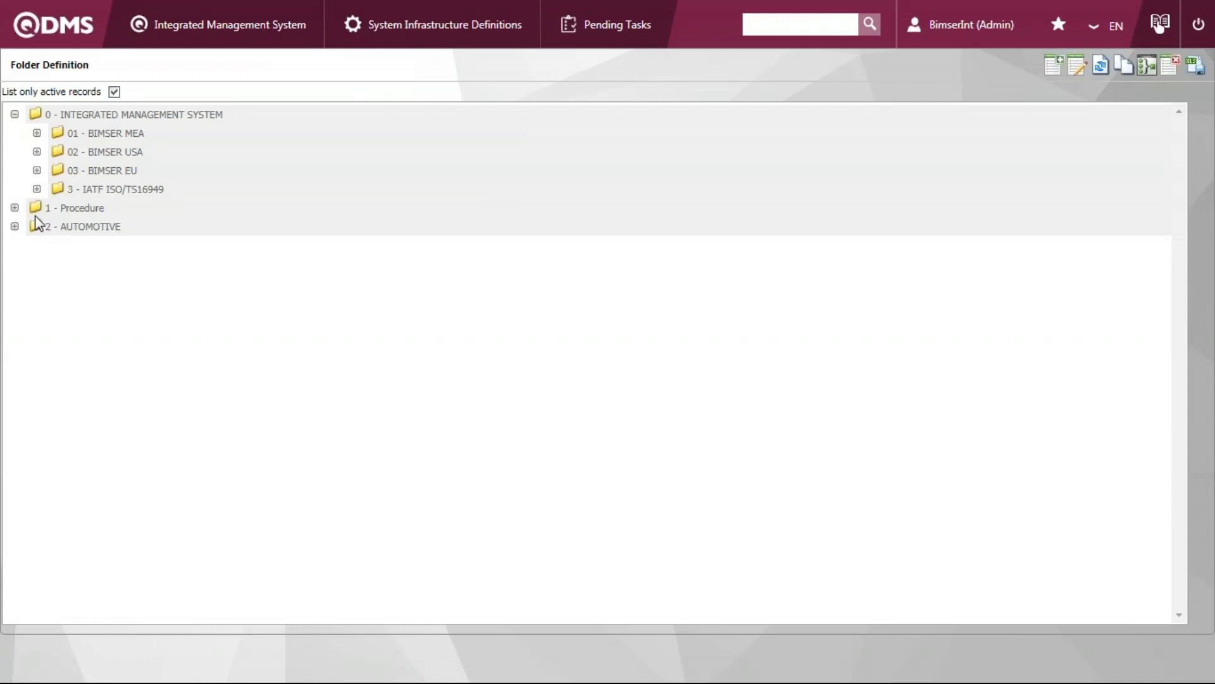
{"action": "left_click", "coordinate": [16, 208]}
{"action": "left_click", "coordinate": [94, 212]}
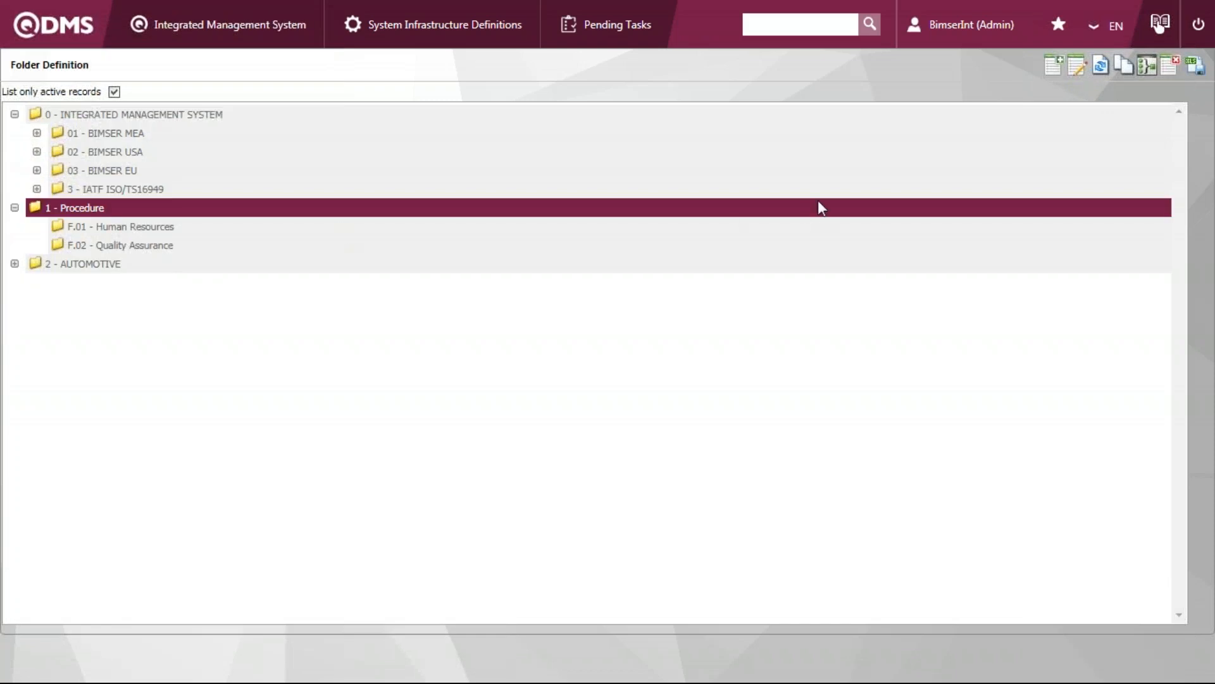
{"action": "left_click", "coordinate": [1054, 65]}
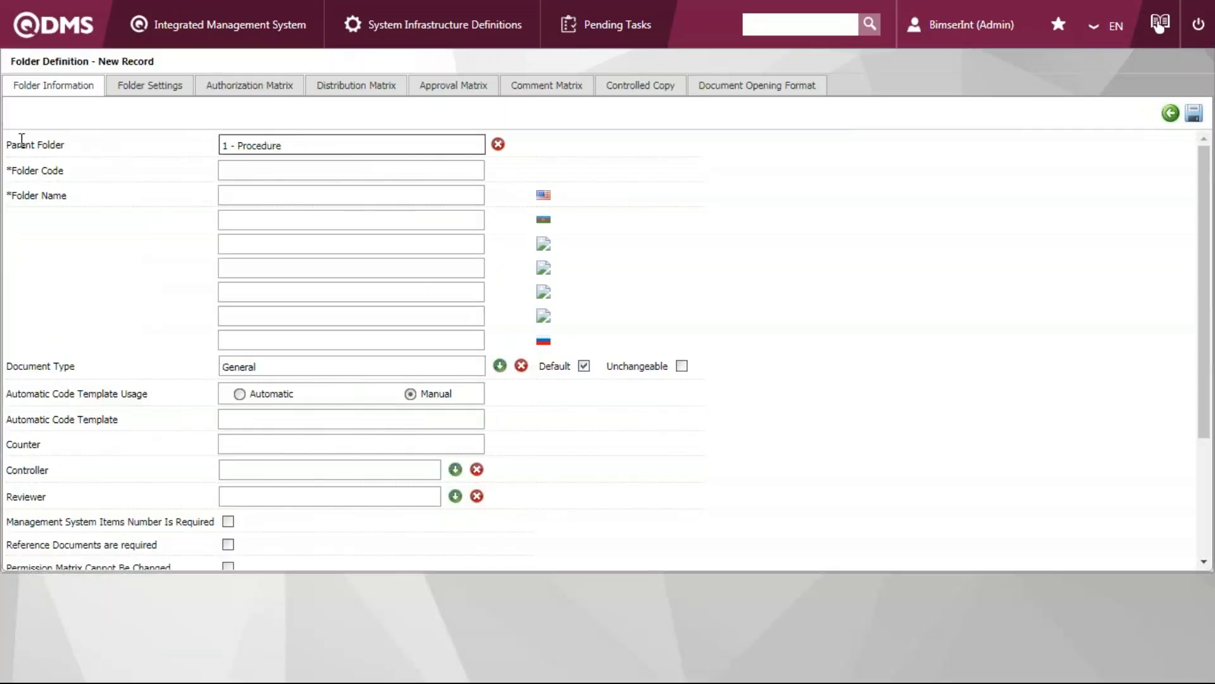
Set the new folder's code to DEMOFOLDER
{"action": "left_click", "coordinate": [306, 168]}
{"action": "type", "text": "FOLDER DEMO"}
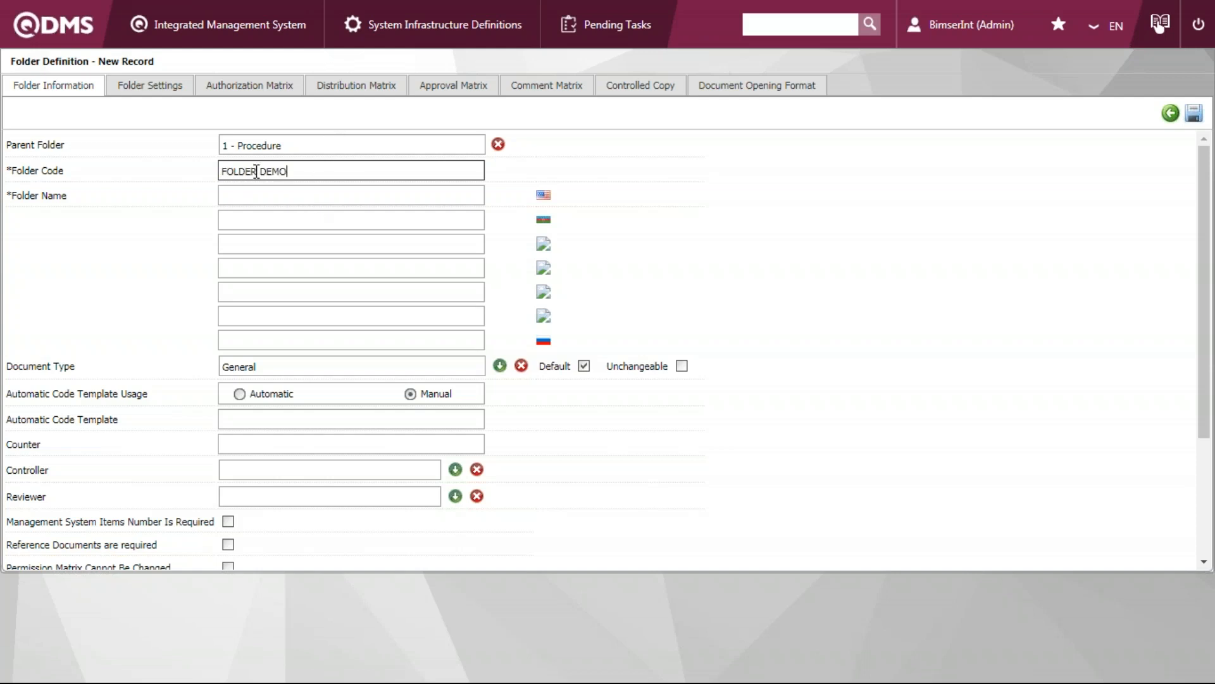
{"action": "left_click_drag", "start_coordinate": [295, 171], "coordinate": [255, 172]}
{"action": "key", "text": "BackSpace"}
{"action": "left_click", "coordinate": [226, 170]}
{"action": "type", "text": "DEMO"}
Enter "Demo Folder-001" as the new folder's English name
{"action": "left_click", "coordinate": [332, 194]}
{"action": "type", "text": "Demo Folder"}
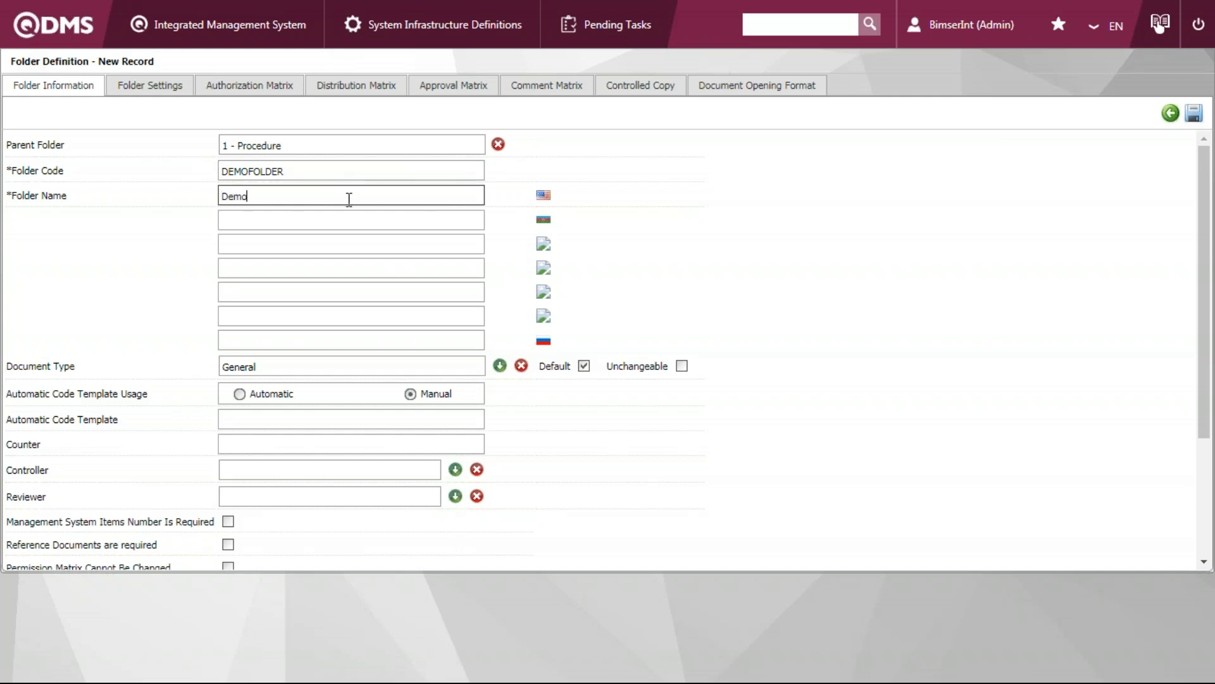
{"action": "type", "text": "-001"}
{"action": "left_click", "coordinate": [664, 282]}
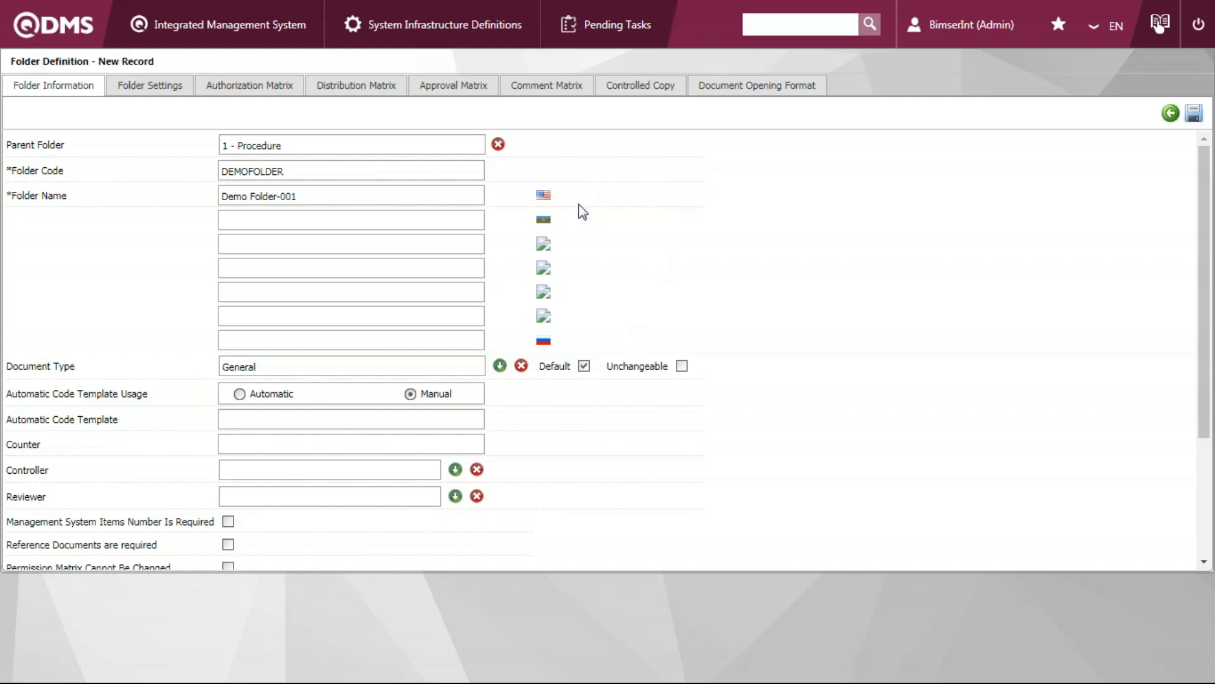
Switch the folder to automatic coding with the code template DF-#### and a counter of 0
{"action": "scroll", "coordinate": [130, 278], "scroll_direction": "down", "scroll_amount": 2}
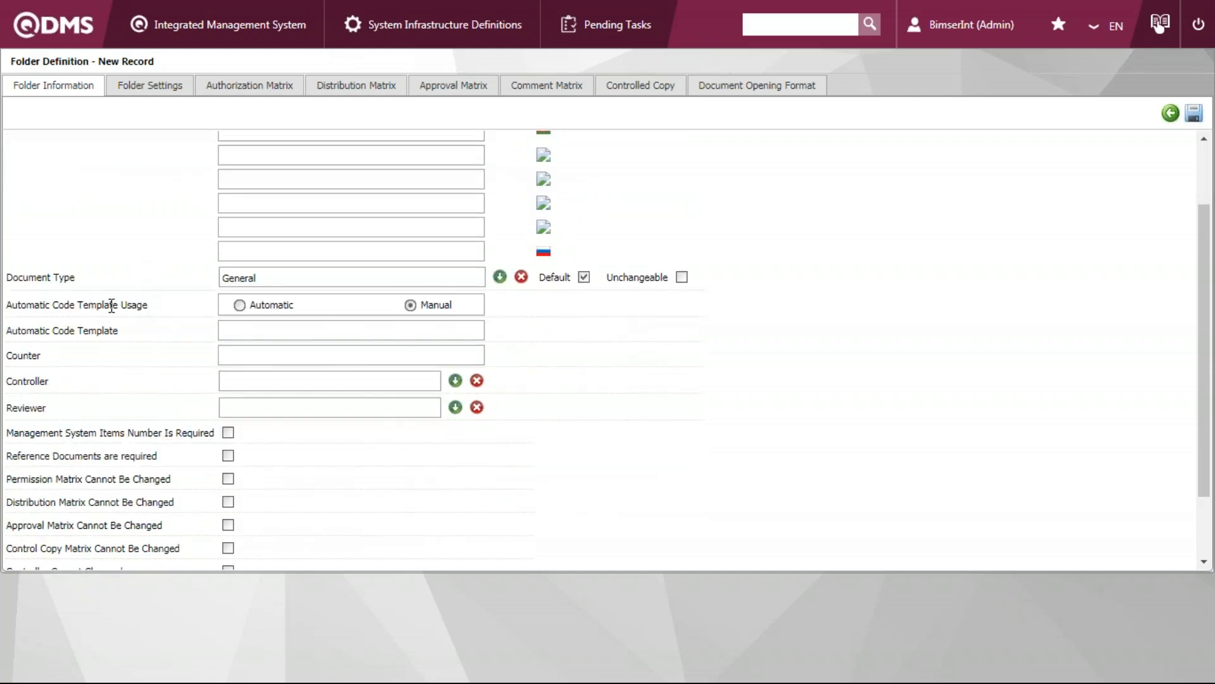
{"action": "left_click", "coordinate": [240, 305]}
{"action": "left_click", "coordinate": [284, 332]}
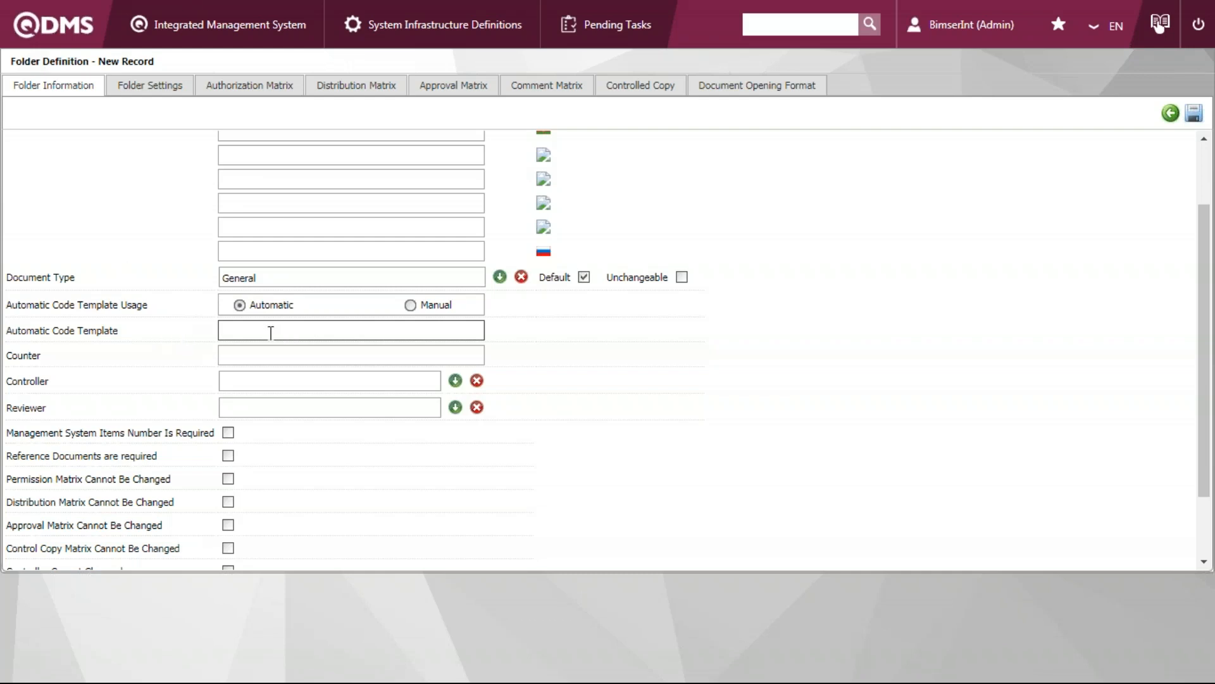
{"action": "type", "text": "DF-####"}
{"action": "left_click", "coordinate": [309, 352]}
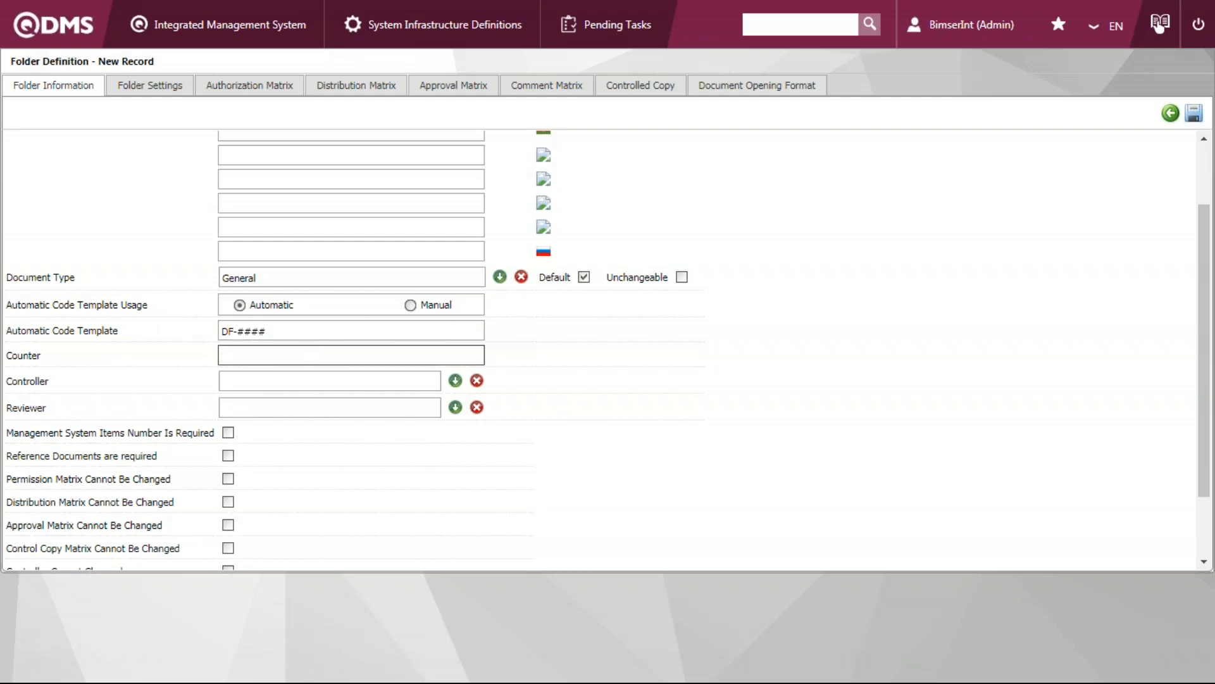
{"action": "left_click", "coordinate": [324, 352]}
{"action": "type", "text": "0"}
{"action": "left_click_drag", "start_coordinate": [277, 333], "coordinate": [224, 333]}
{"action": "left_click", "coordinate": [276, 341]}
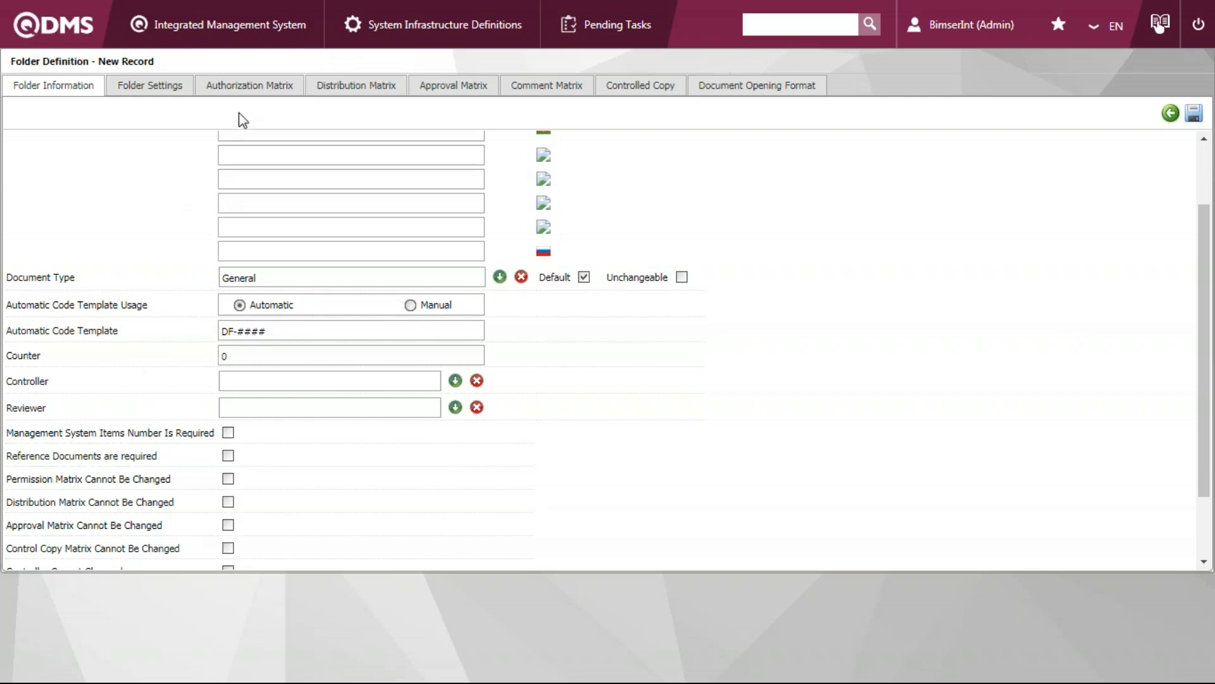
Review the new folder's authorization, distribution and approval matrices
{"action": "left_click", "coordinate": [259, 86]}
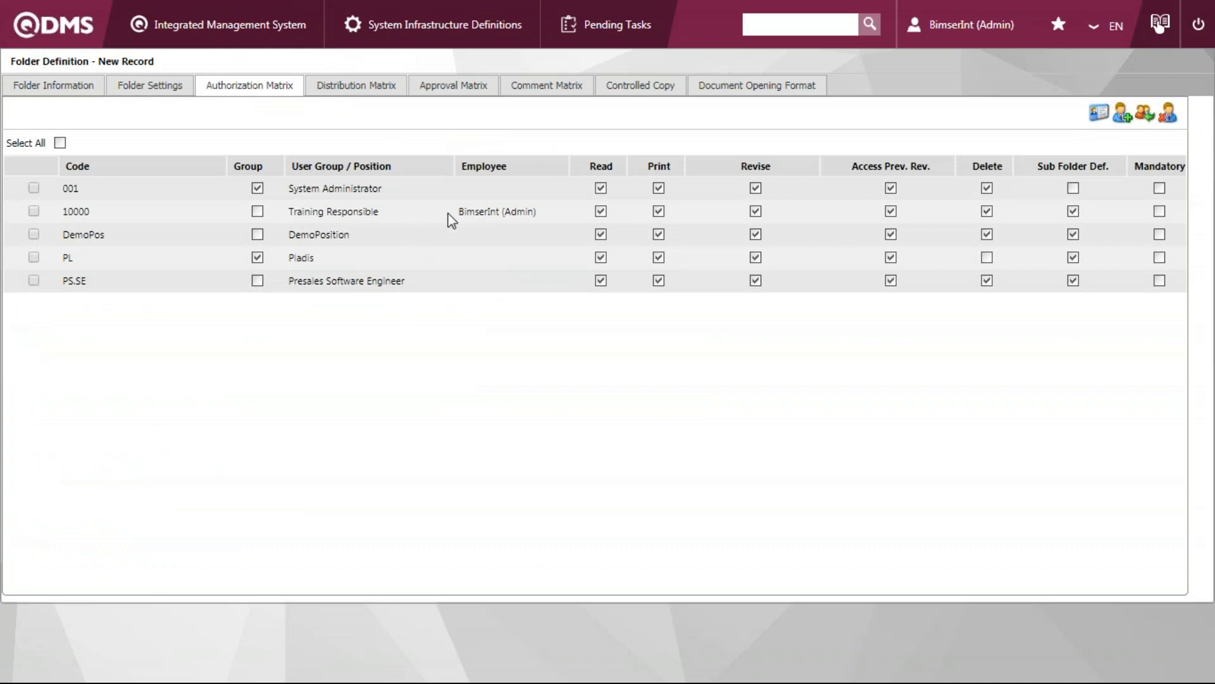
{"action": "left_click", "coordinate": [378, 98]}
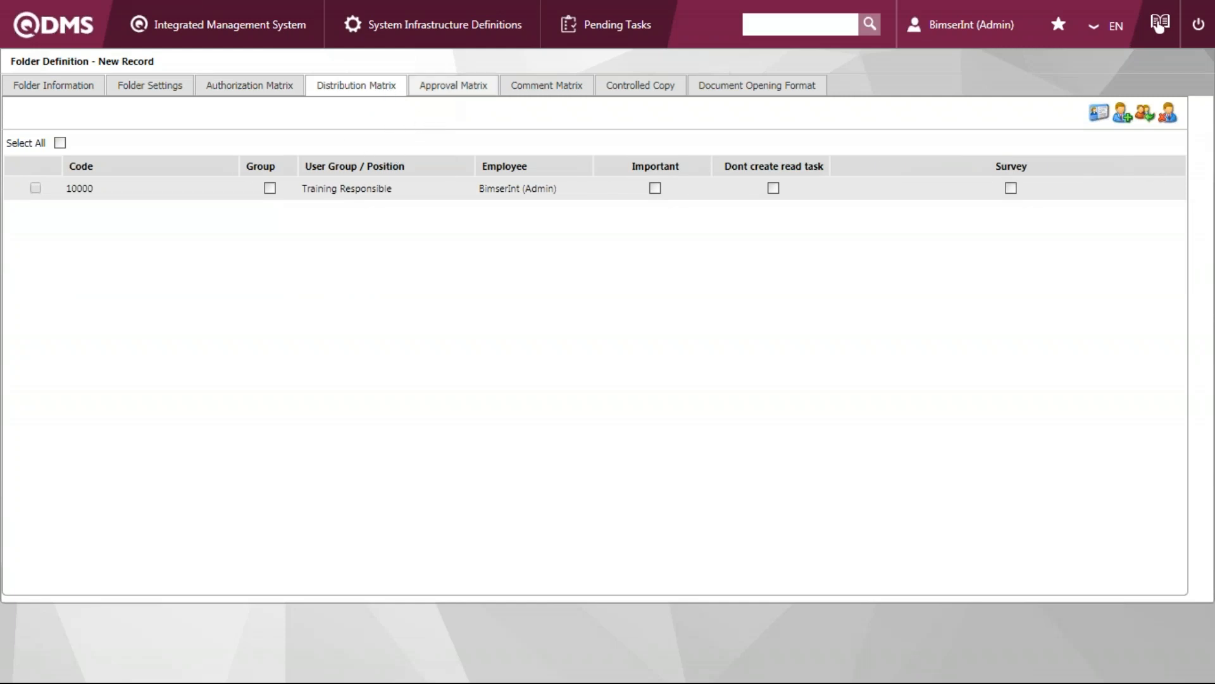
{"action": "left_click", "coordinate": [448, 87]}
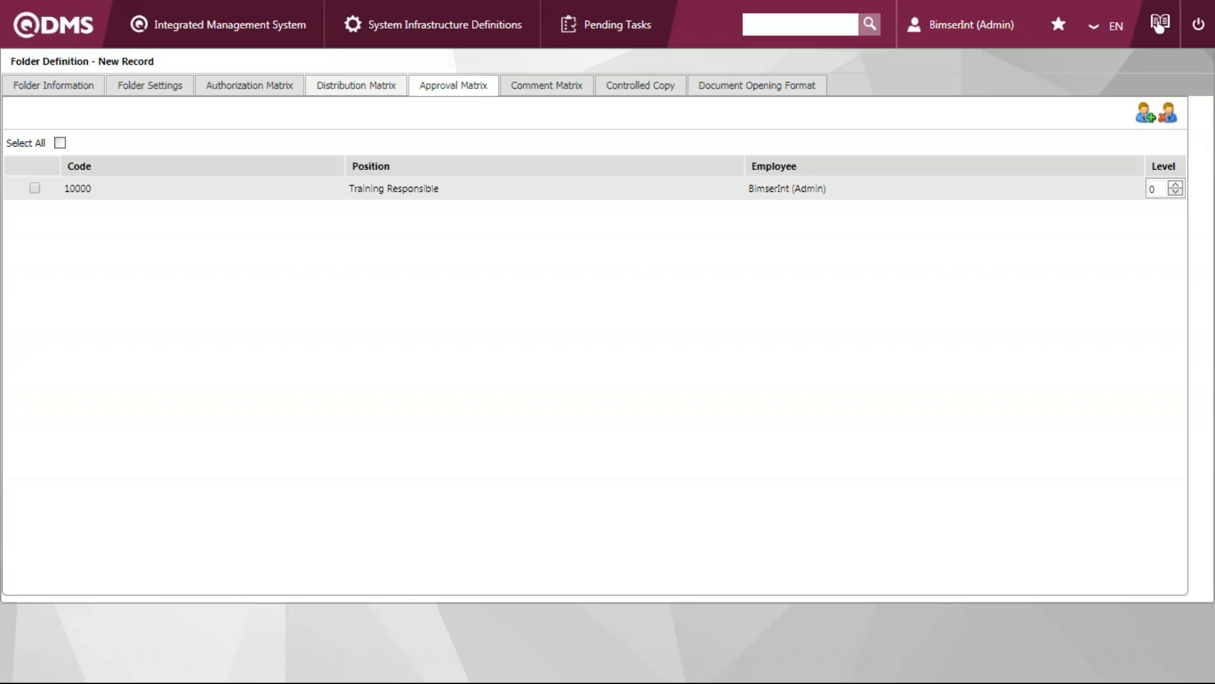
{"action": "left_click", "coordinate": [374, 93]}
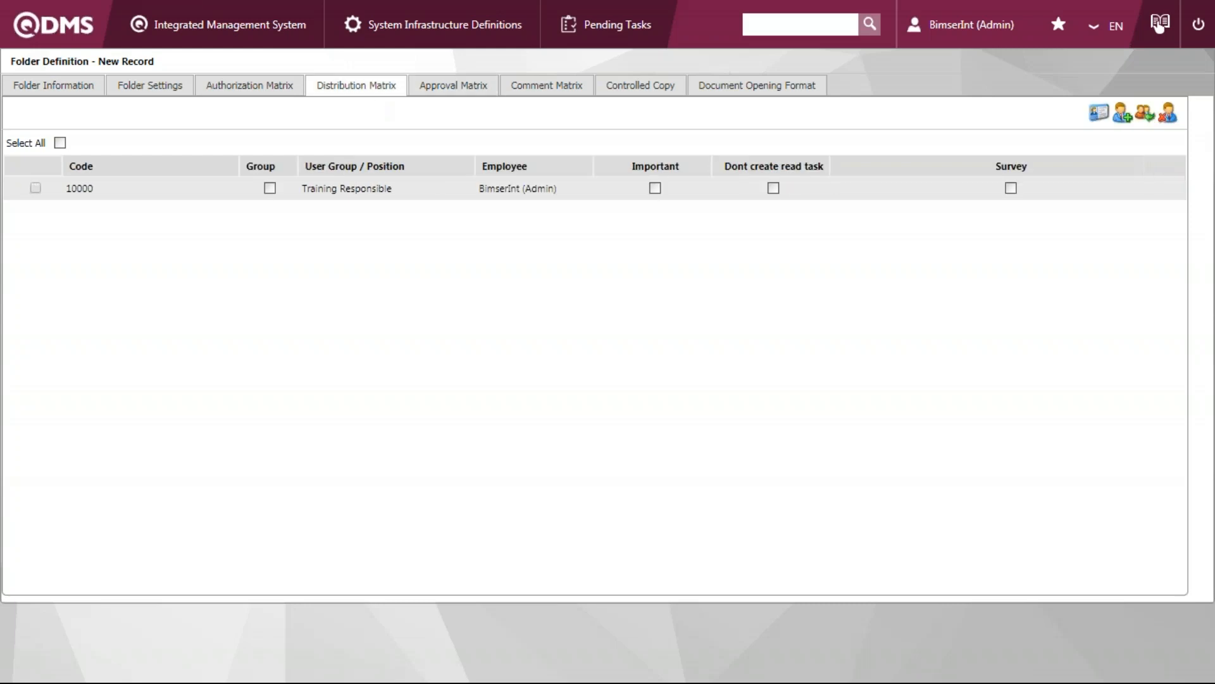
{"action": "left_click", "coordinate": [286, 95]}
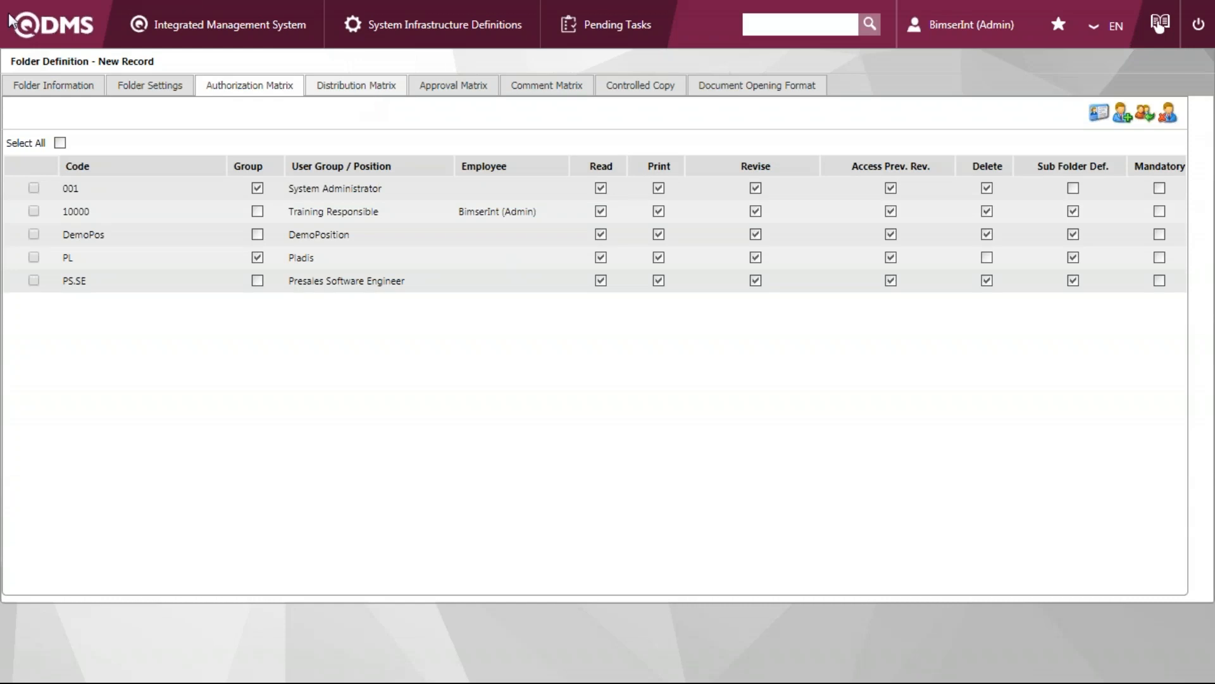
Open the Document Status Report from the document activities and list the documents without search criteria
{"action": "left_click", "coordinate": [254, 41]}
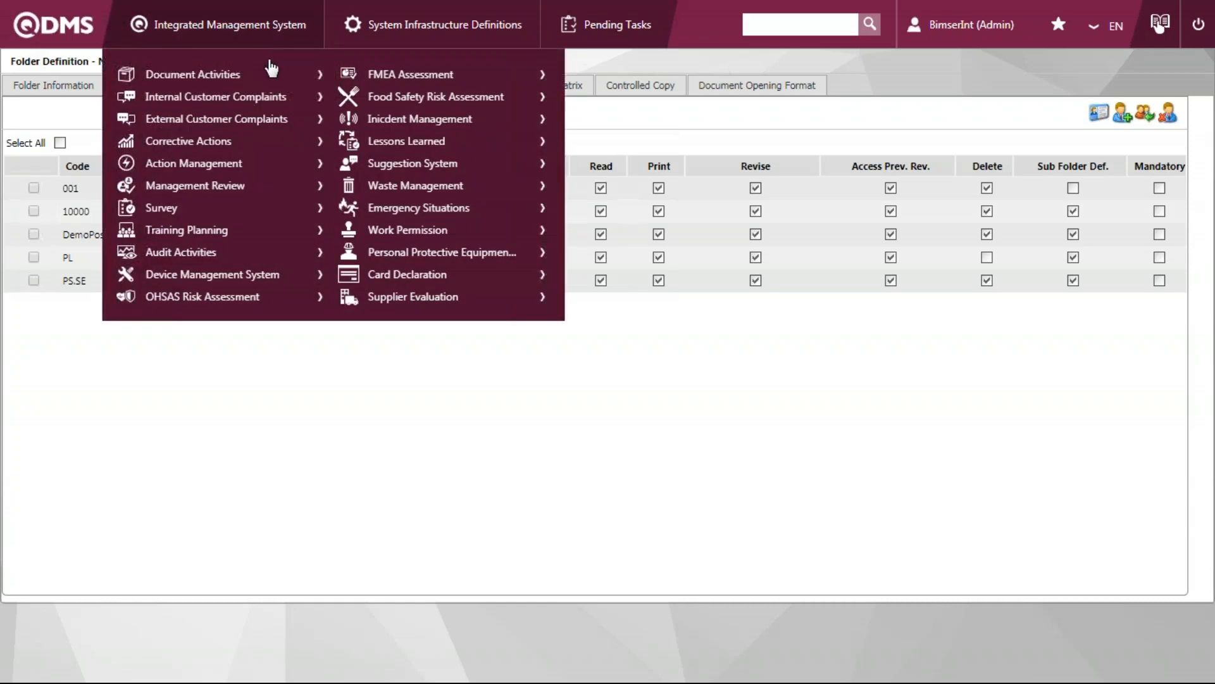
{"action": "mouse_move", "coordinate": [278, 77]}
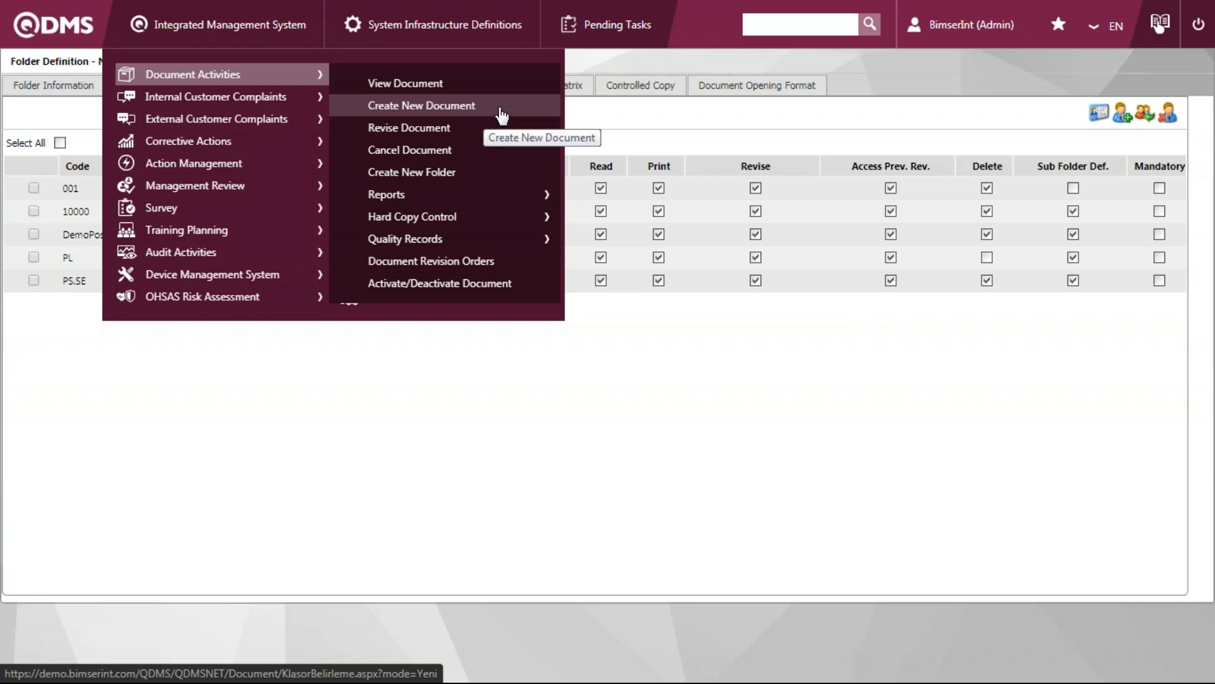
{"action": "mouse_move", "coordinate": [500, 208]}
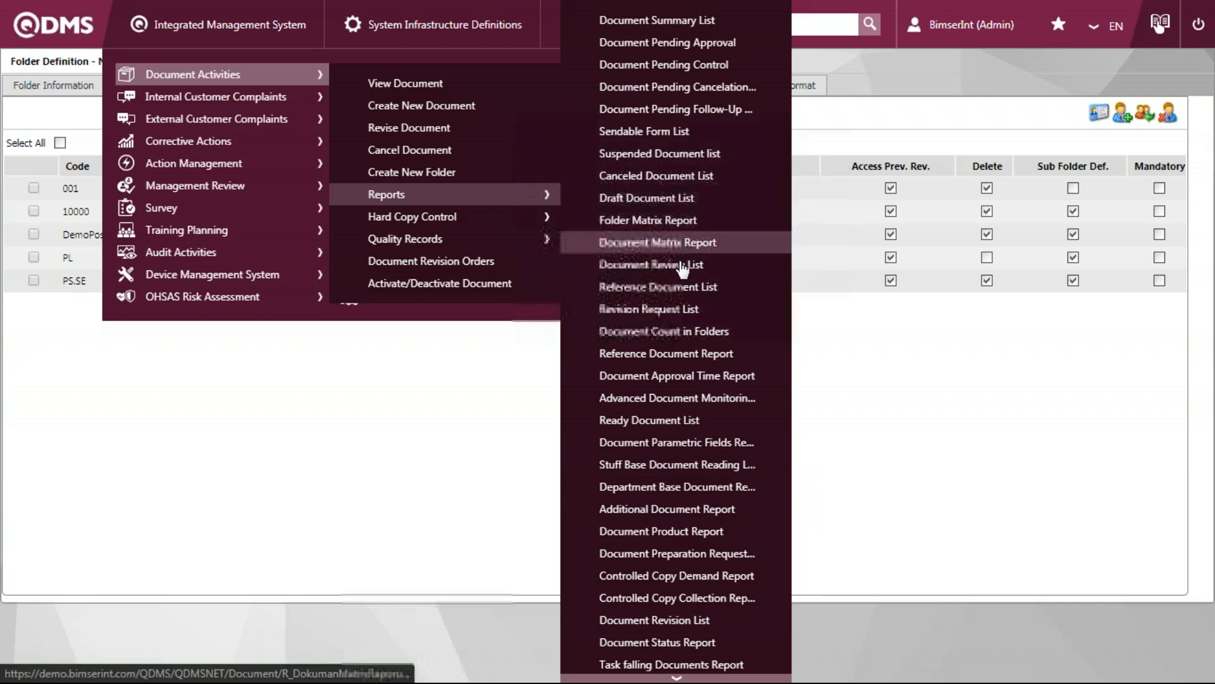
{"action": "left_click", "coordinate": [727, 641]}
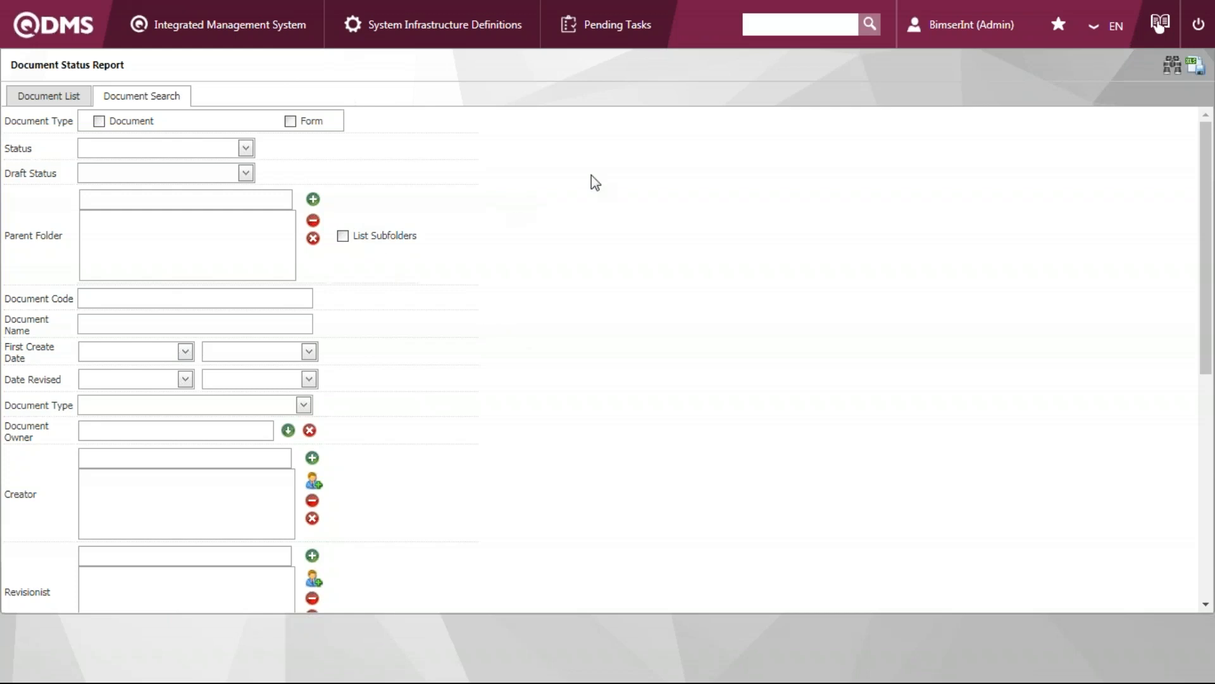
{"action": "left_click", "coordinate": [1171, 65]}
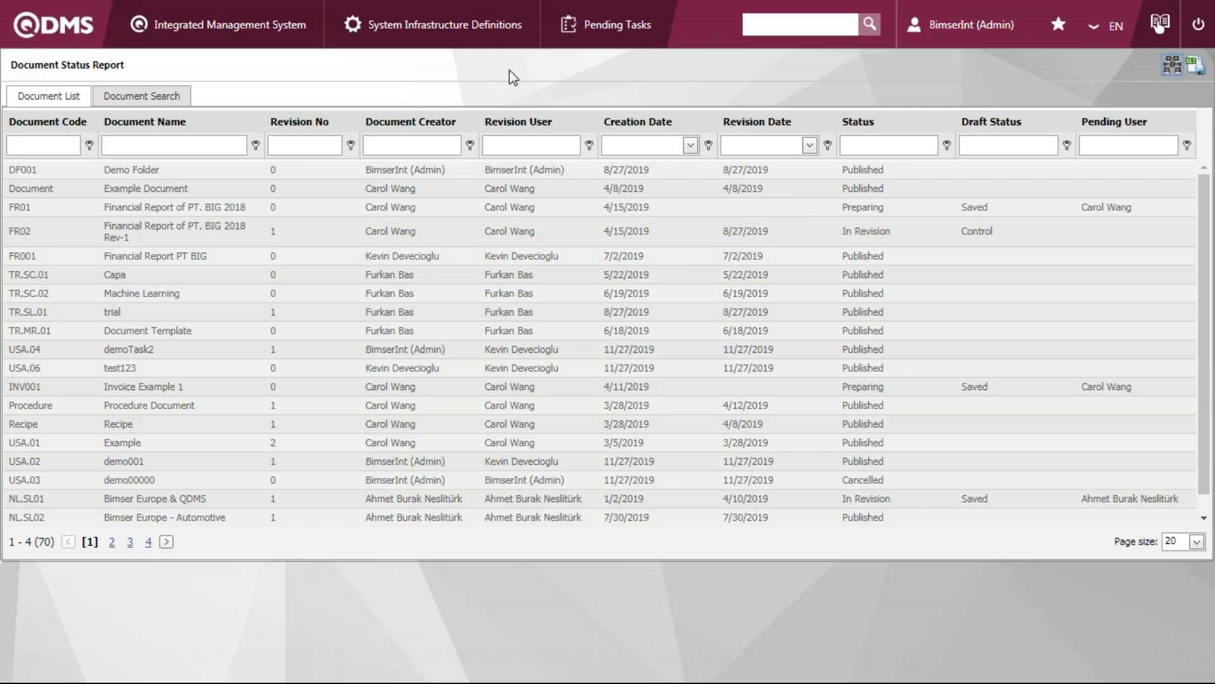
Filter the Document Status Report by the status "in revi" and select the Demo Procedure 11-21 record
{"action": "left_click", "coordinate": [886, 147]}
{"action": "type", "text": "in revi"}
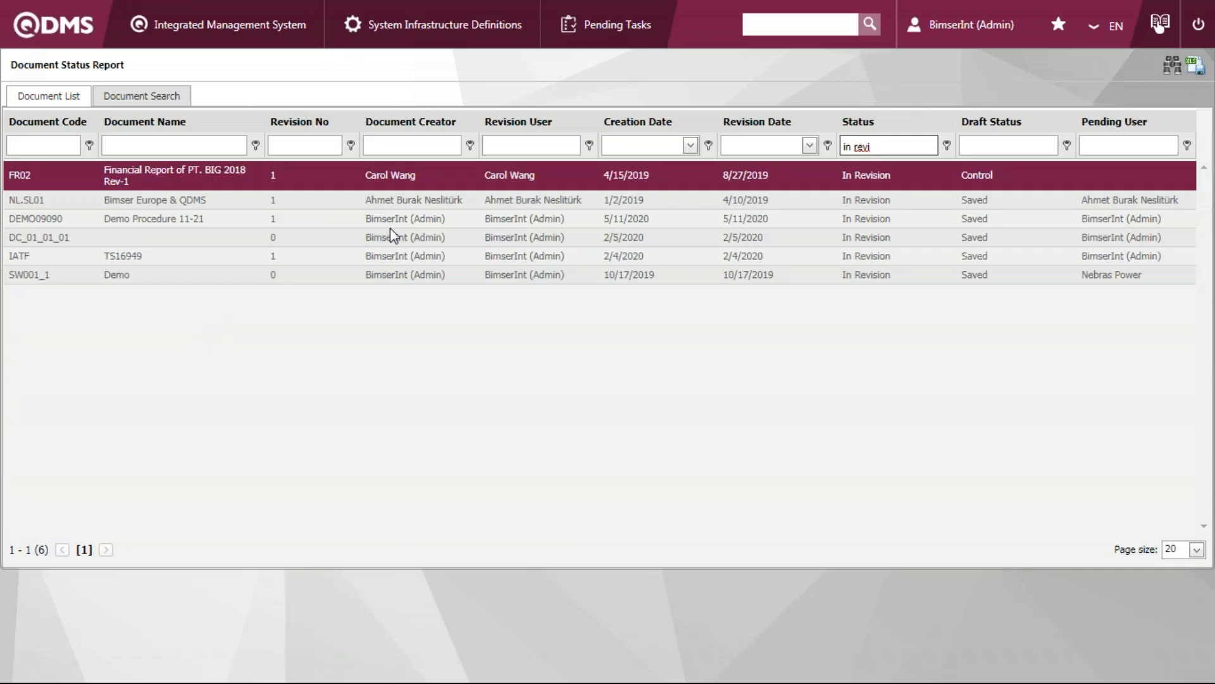
{"action": "left_click", "coordinate": [59, 225]}
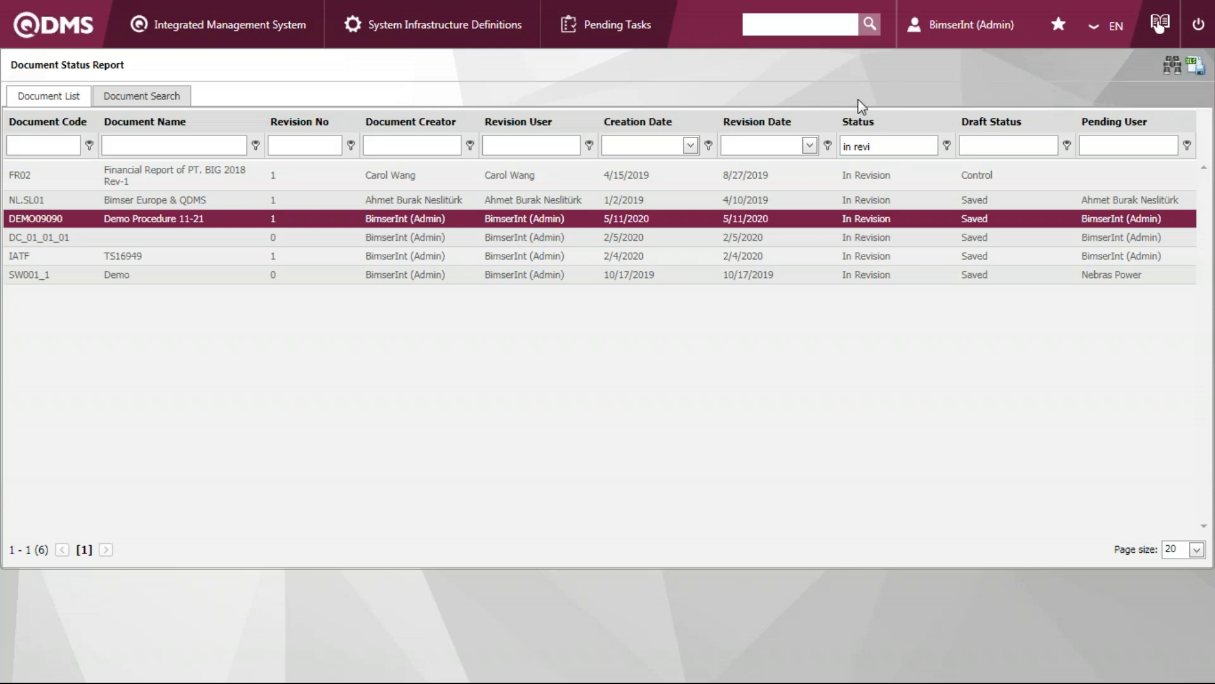
Open the Employees list from the BSID definitions in the system infrastructure
{"action": "left_click", "coordinate": [251, 28]}
{"action": "mouse_move", "coordinate": [256, 28]}
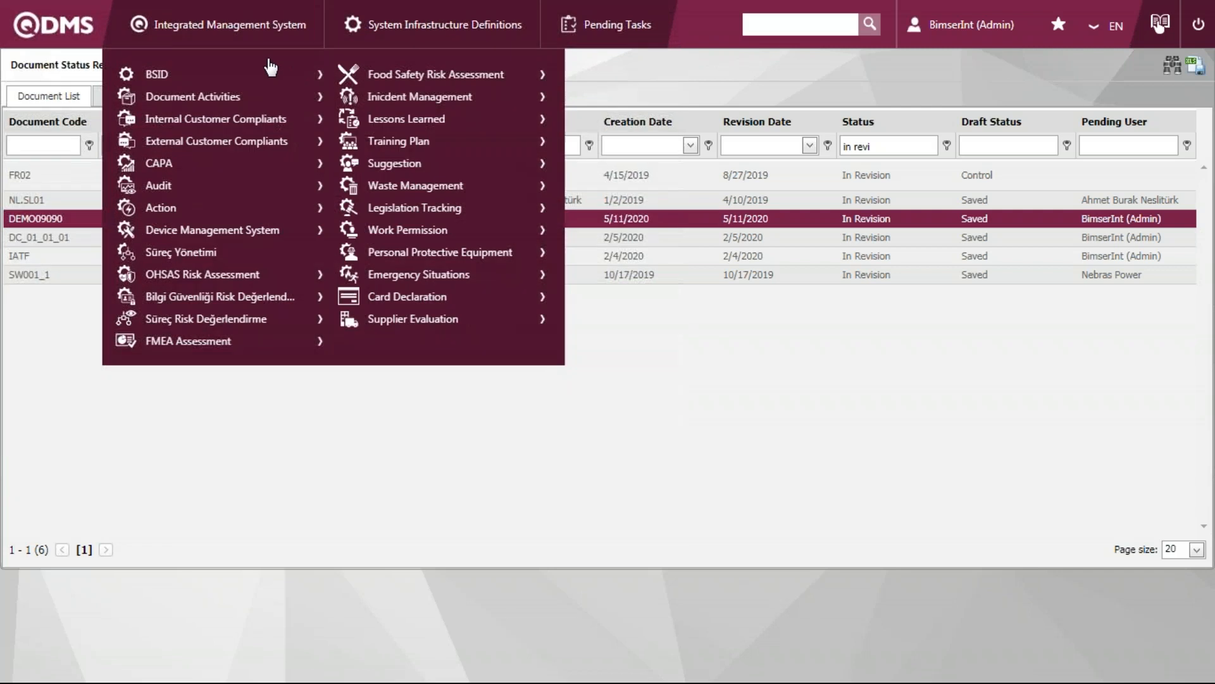
{"action": "mouse_move", "coordinate": [284, 73]}
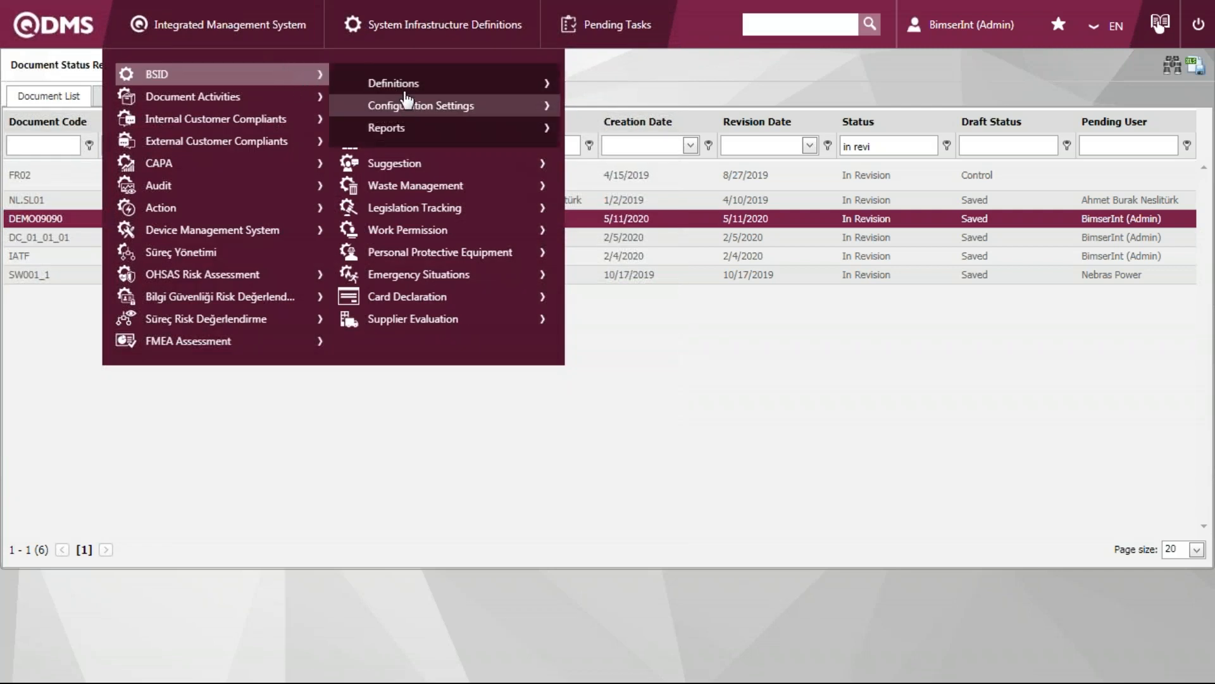
{"action": "mouse_move", "coordinate": [413, 84]}
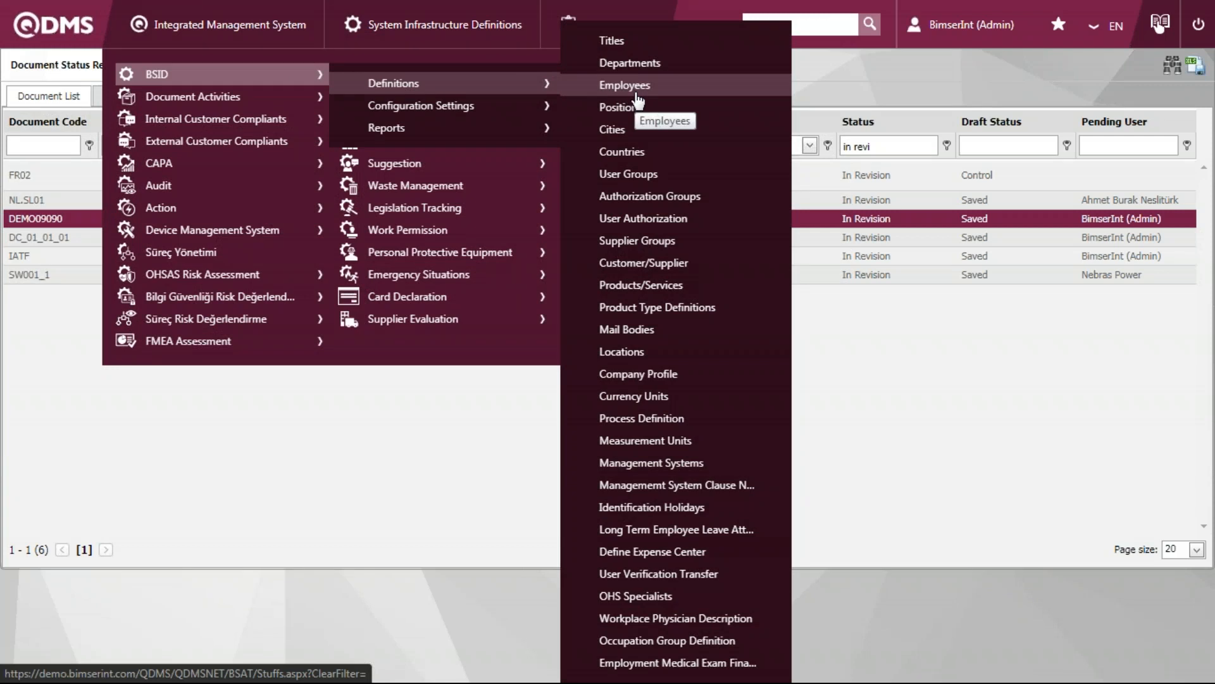
{"action": "left_click", "coordinate": [678, 95]}
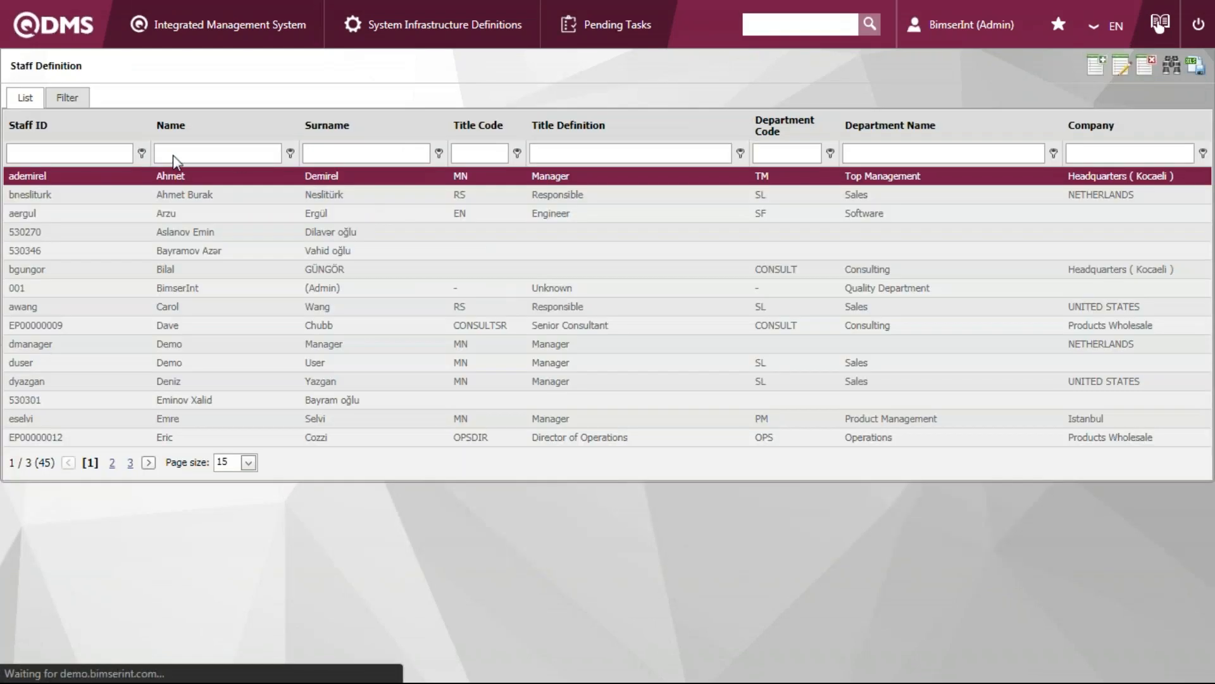
Filter the staff definition list by Staff IDs containing "ep"
{"action": "left_click", "coordinate": [100, 153]}
{"action": "type", "text": "ep"}
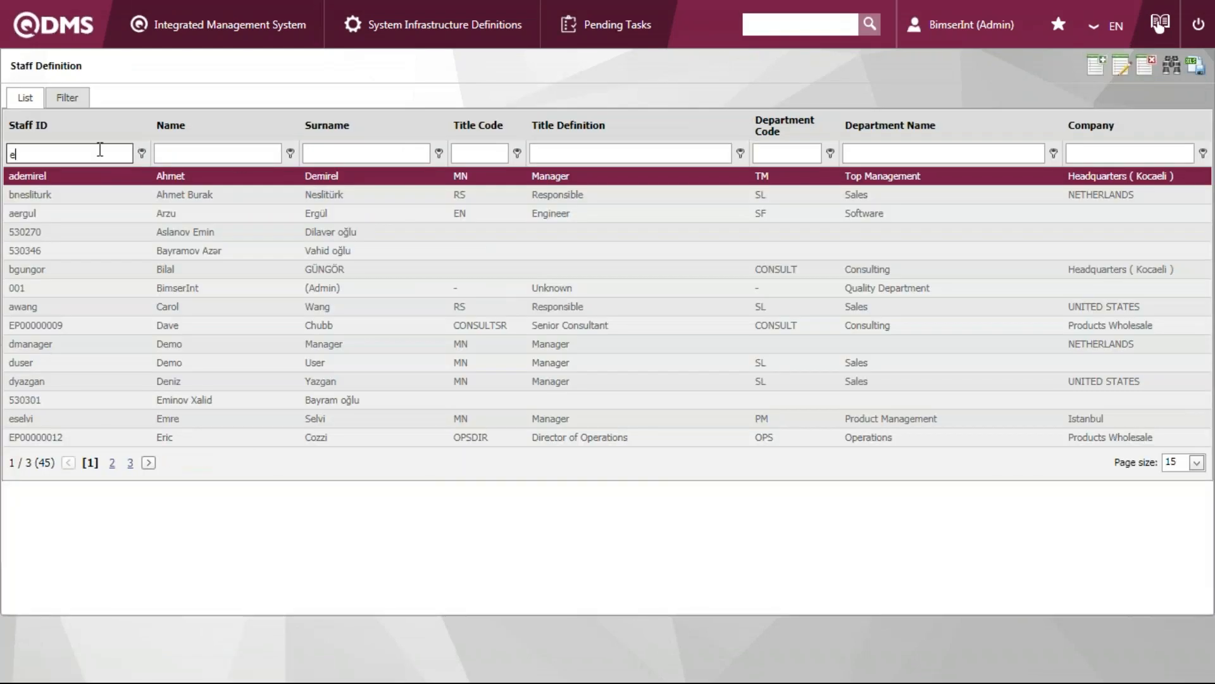
{"action": "left_click", "coordinate": [143, 155]}
{"action": "left_click", "coordinate": [110, 153]}
{"action": "left_click", "coordinate": [142, 154]}
{"action": "left_click", "coordinate": [54, 133]}
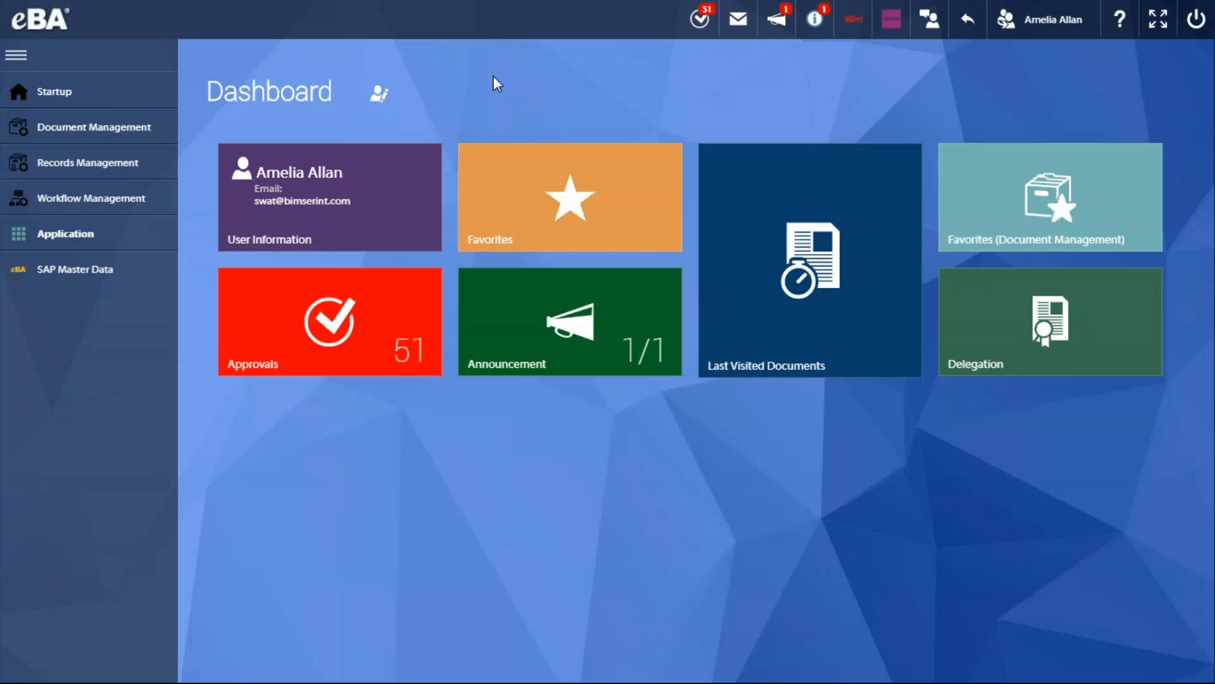
Switch to eBA and return from the impersonated user's session to the Administrator account
{"action": "left_click", "coordinate": [1039, 33]}
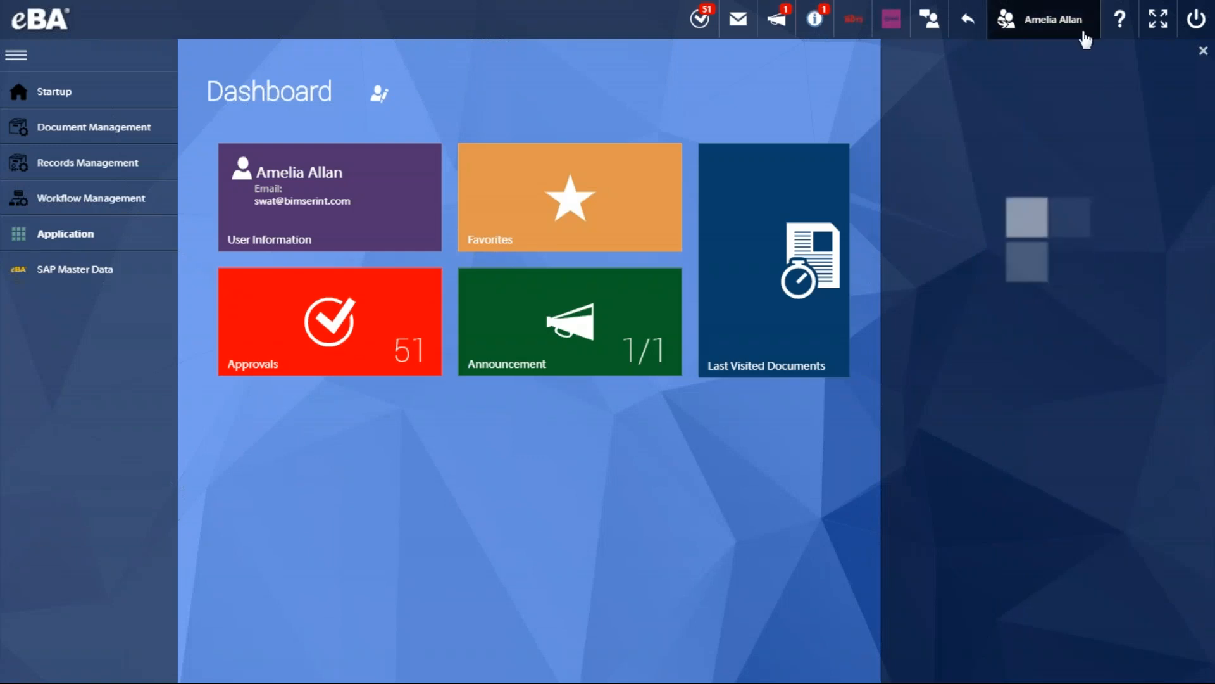
{"action": "left_click", "coordinate": [709, 83]}
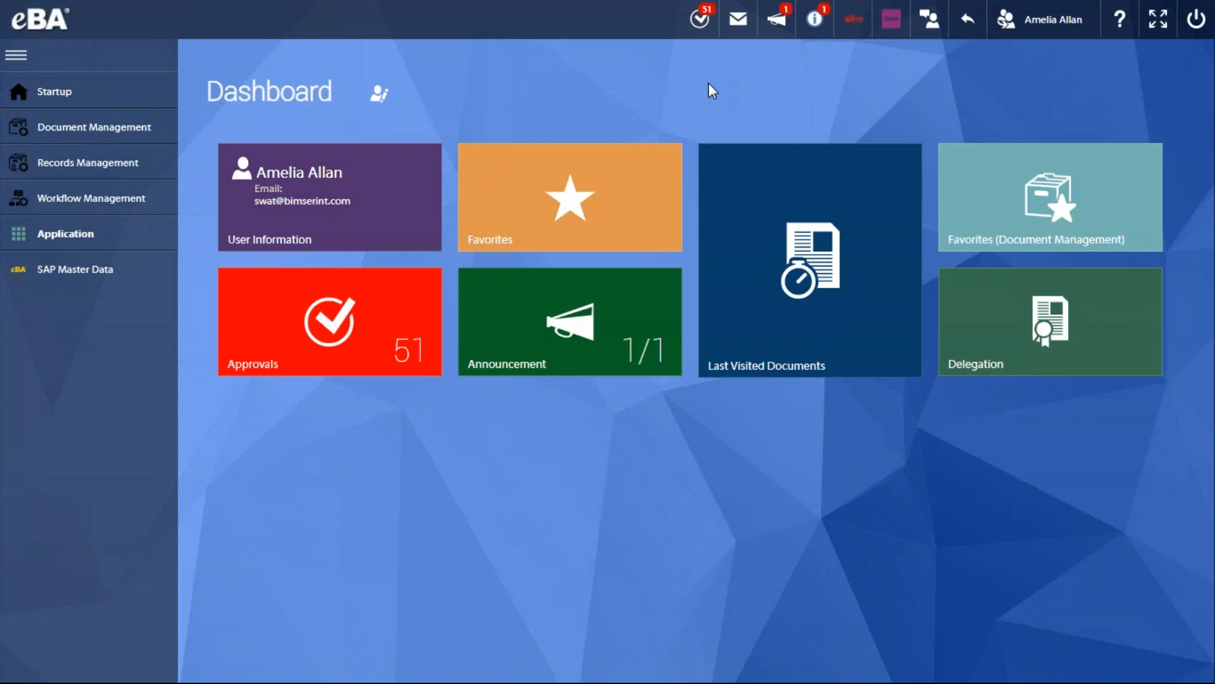
{"action": "left_click", "coordinate": [1007, 33]}
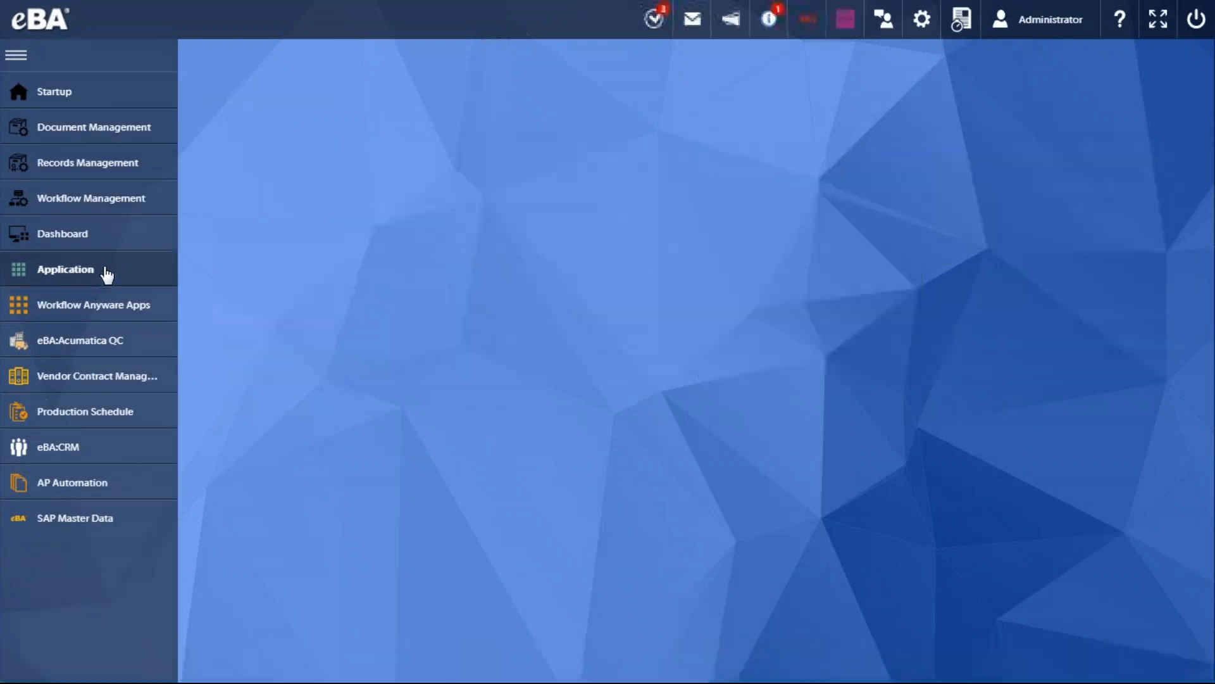
Start a New Temperature Monitoring Form from the Food Industry (BRC) application group
{"action": "left_click", "coordinate": [103, 271]}
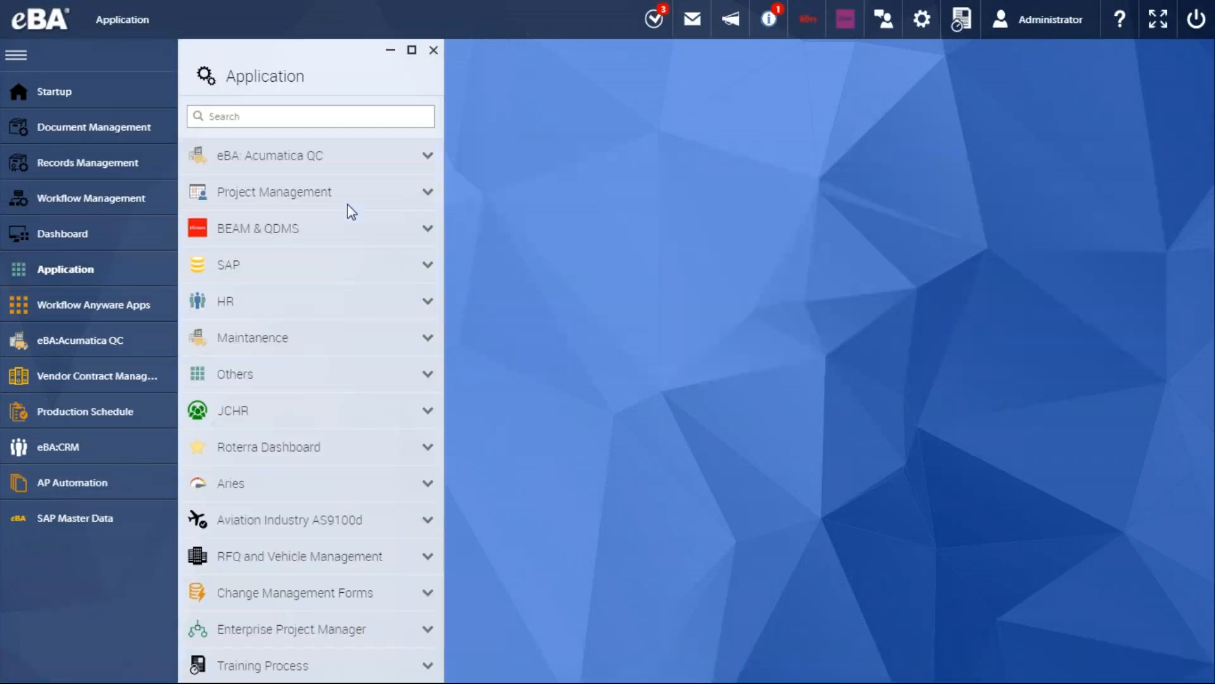
{"action": "scroll", "coordinate": [349, 363], "scroll_direction": "down", "scroll_amount": 2}
{"action": "left_click", "coordinate": [345, 527]}
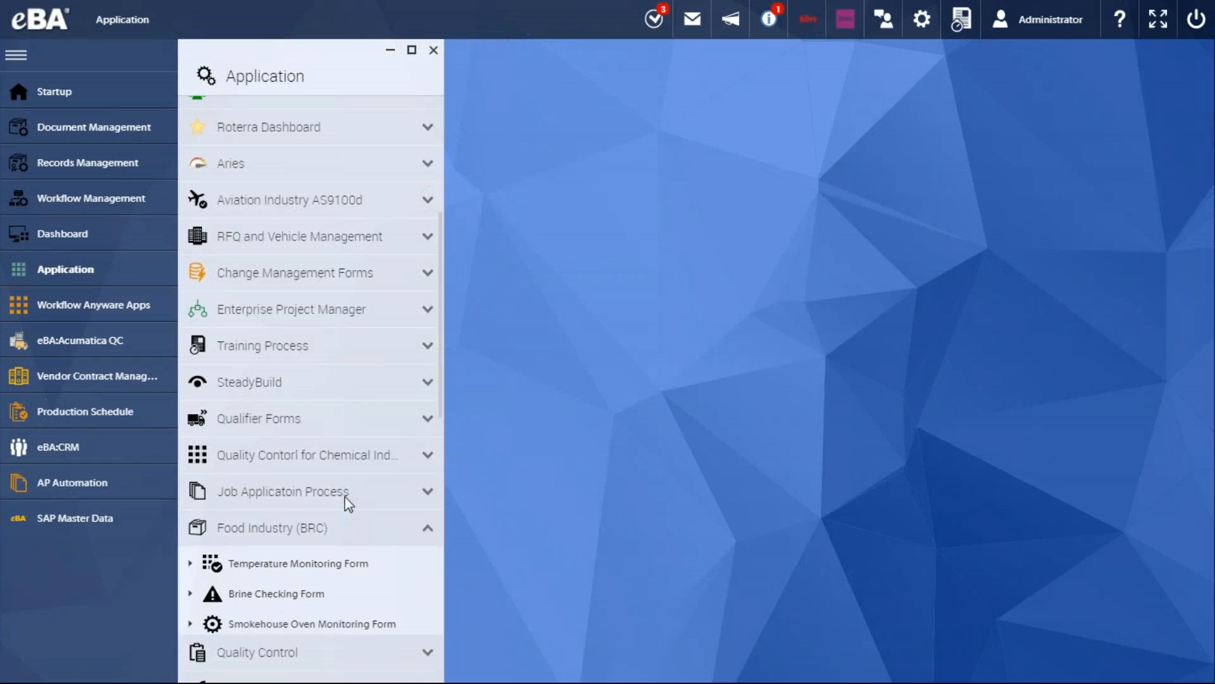
{"action": "scroll", "coordinate": [350, 443], "scroll_direction": "down", "scroll_amount": 2}
{"action": "left_click", "coordinate": [349, 464]}
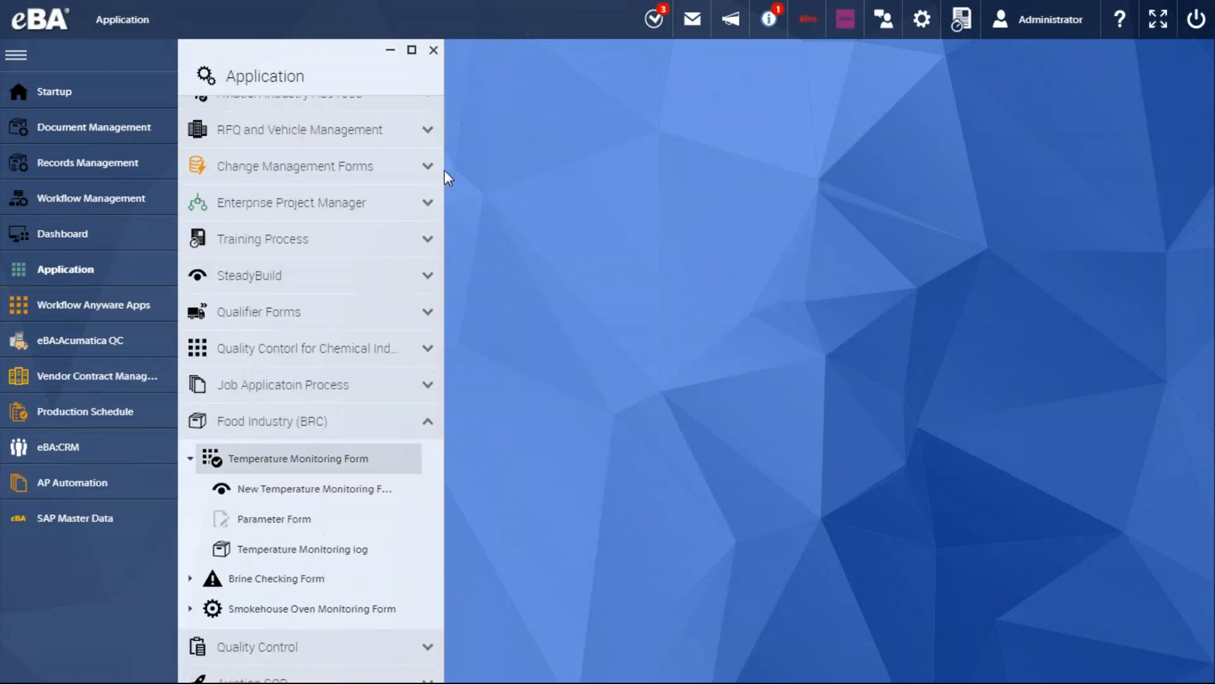
{"action": "left_click", "coordinate": [331, 496]}
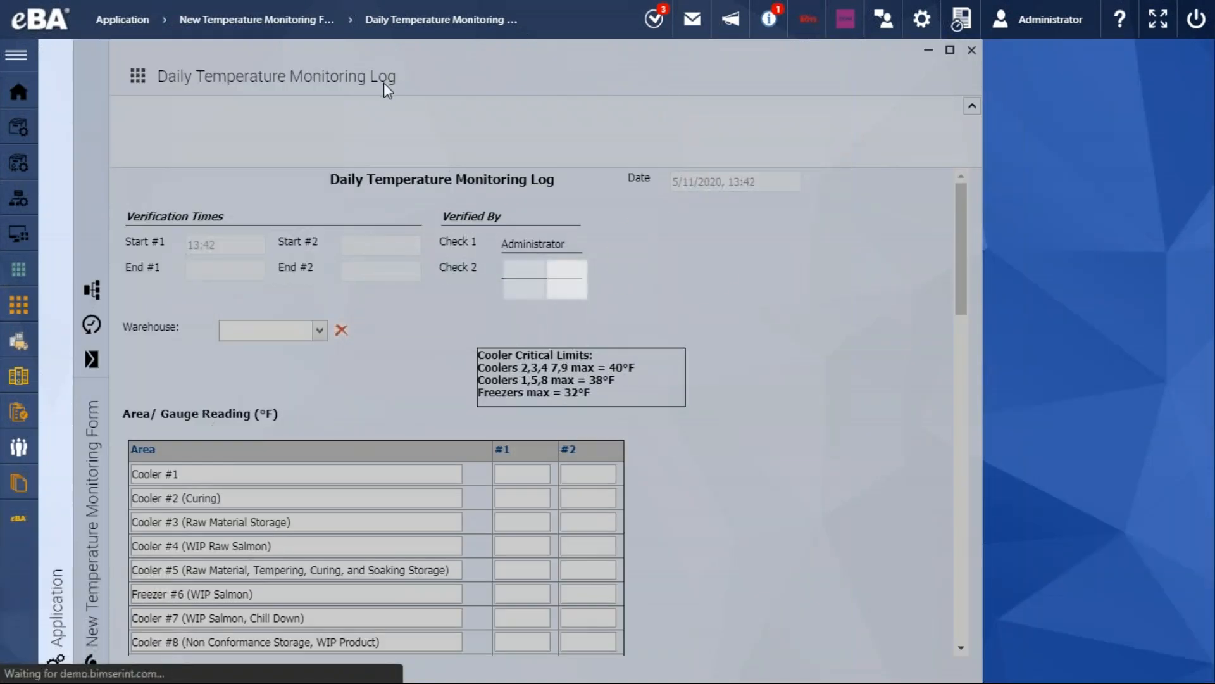
Examine the Daily Temperature Monitoring Log's verification fields, cooler critical limits and gauge reading table
{"action": "scroll", "coordinate": [841, 276], "scroll_direction": "down", "scroll_amount": 3}
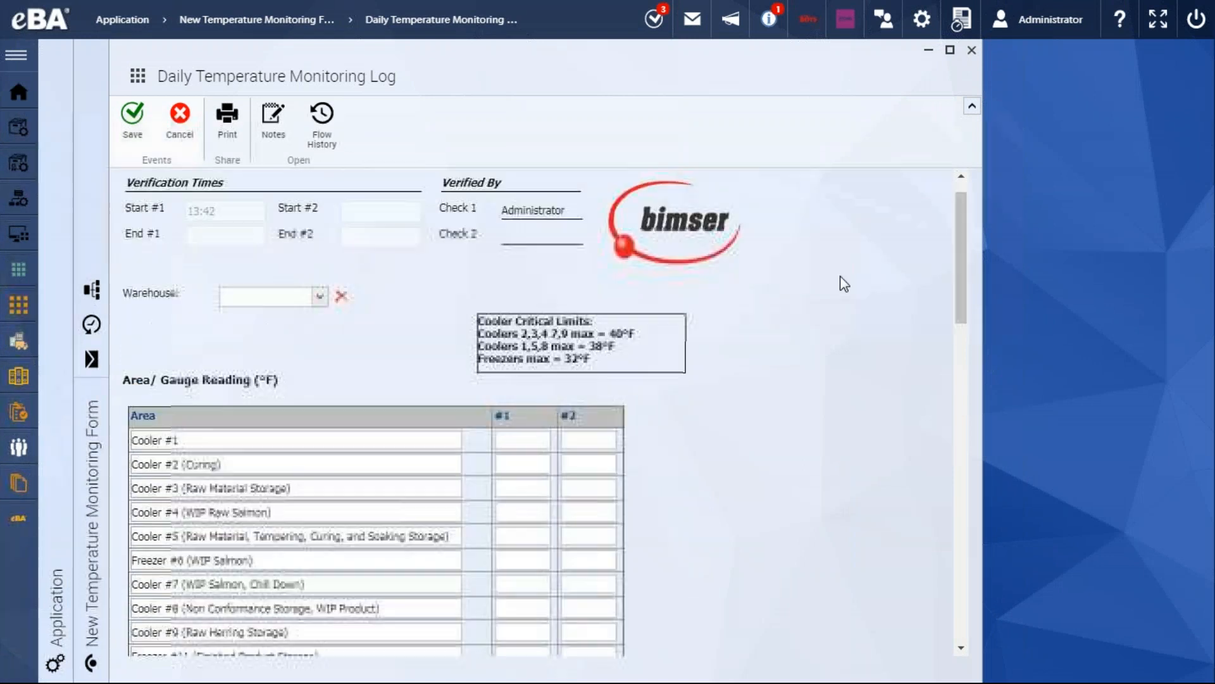
{"action": "scroll", "coordinate": [841, 276], "scroll_direction": "up", "scroll_amount": 3}
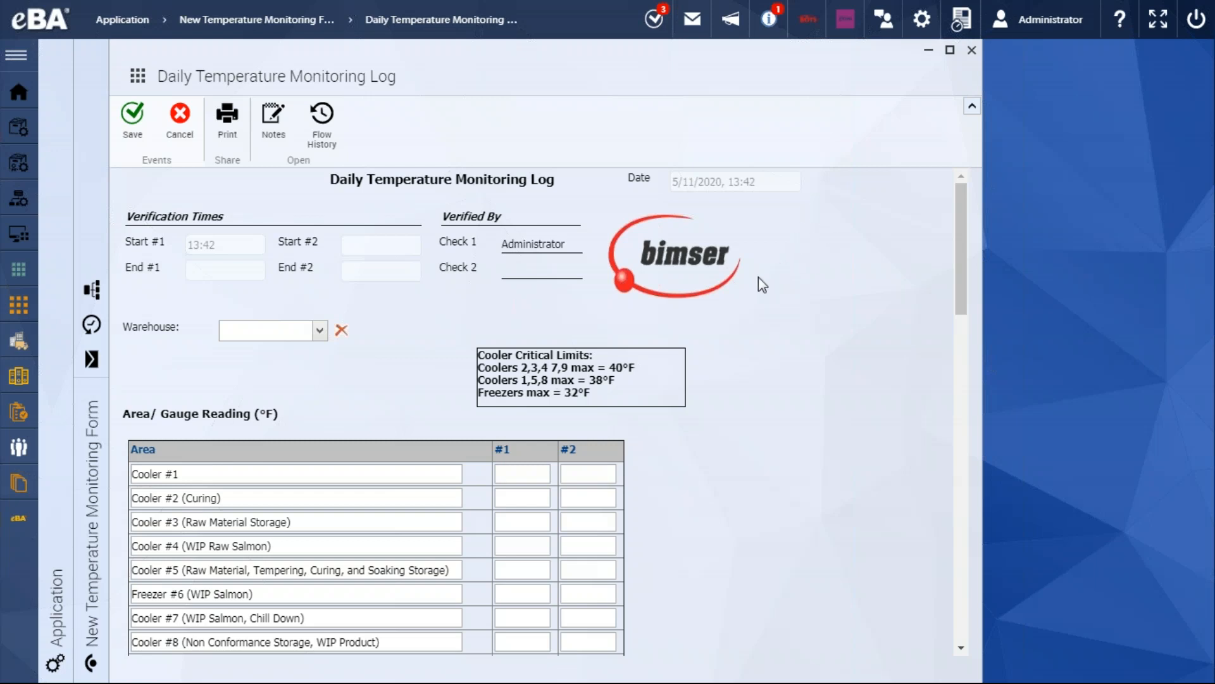
{"action": "left_click_drag", "start_coordinate": [569, 243], "coordinate": [522, 244]}
{"action": "left_click", "coordinate": [521, 243]}
{"action": "scroll", "coordinate": [521, 243], "scroll_direction": "down", "scroll_amount": 2}
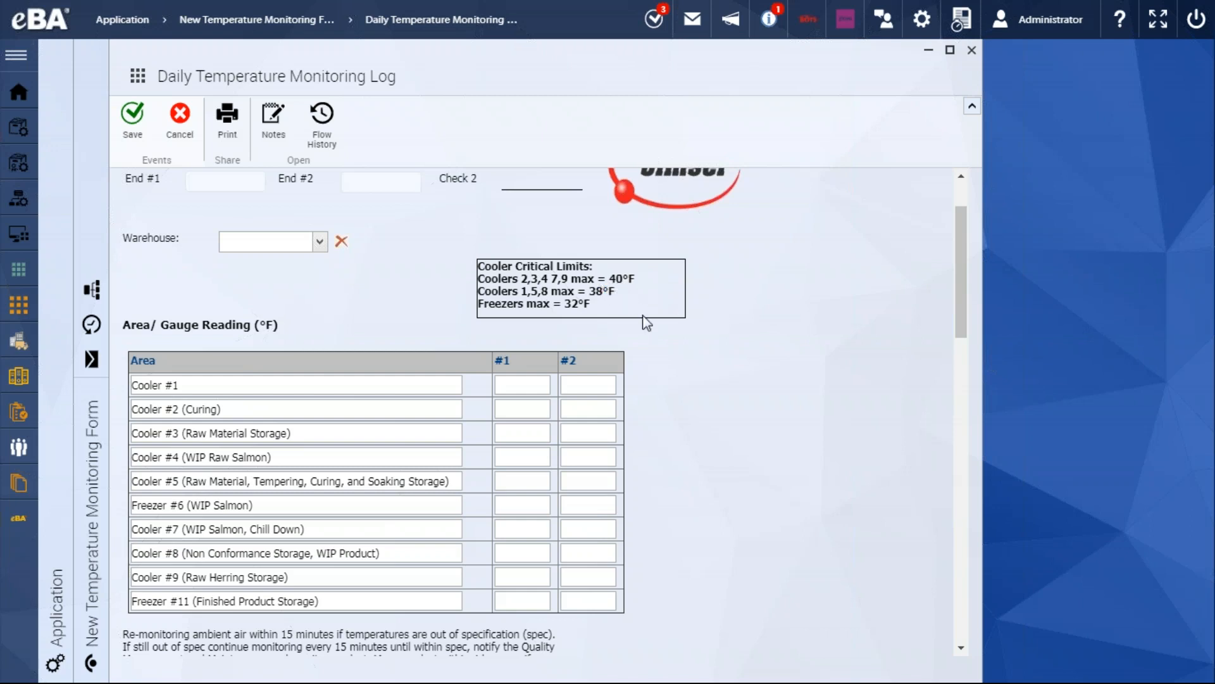
{"action": "scroll", "coordinate": [637, 317], "scroll_direction": "down", "scroll_amount": 1}
{"action": "scroll", "coordinate": [637, 318], "scroll_direction": "up", "scroll_amount": 1}
{"action": "scroll", "coordinate": [663, 311], "scroll_direction": "up", "scroll_amount": 1}
{"action": "scroll", "coordinate": [665, 312], "scroll_direction": "down", "scroll_amount": 1}
{"action": "scroll", "coordinate": [563, 365], "scroll_direction": "down", "scroll_amount": 1}
{"action": "scroll", "coordinate": [523, 314], "scroll_direction": "down", "scroll_amount": 1}
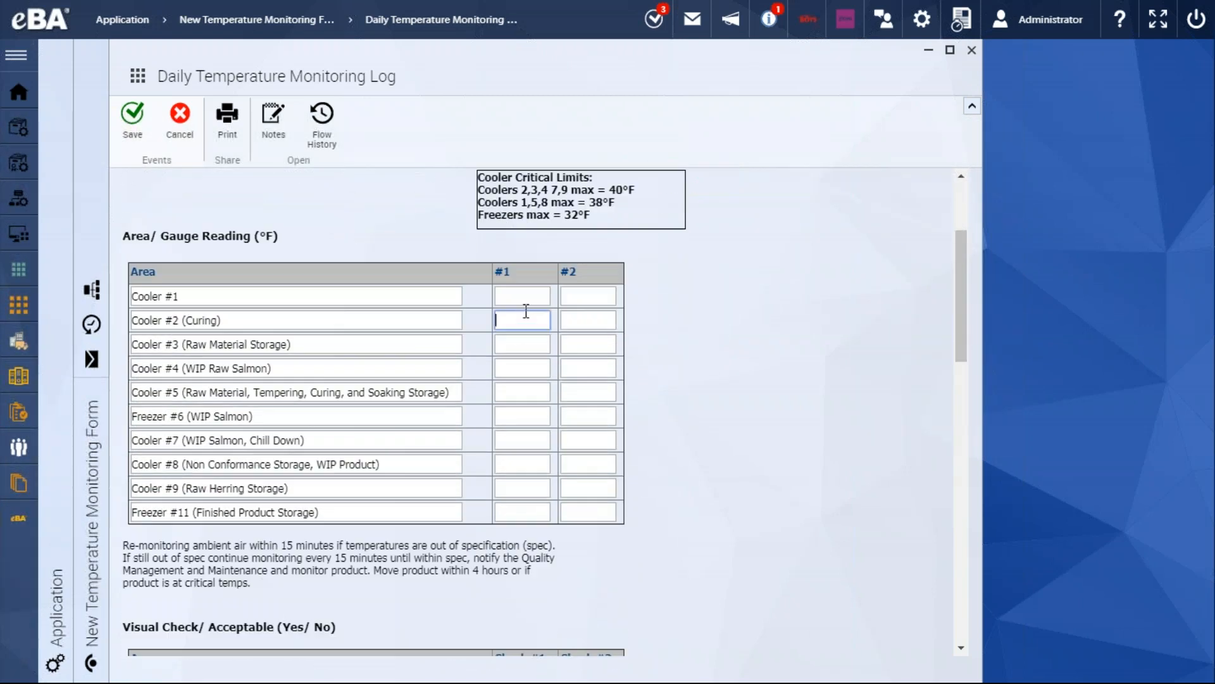
Enter 123 as the #1 gauge reading for all ten areas, from Cooler #1 through Freezer #11
{"action": "left_click", "coordinate": [528, 294]}
{"action": "type", "text": "123"}
{"action": "key", "text": "ctrl+a"}
{"action": "key", "text": "ctrl+c"}
{"action": "left_click", "coordinate": [515, 319]}
{"action": "key", "text": "ctrl+v"}
{"action": "left_click", "coordinate": [510, 345]}
{"action": "key", "text": "ctrl+v"}
{"action": "left_click", "coordinate": [528, 367]}
{"action": "key", "text": "ctrl+v"}
{"action": "left_click", "coordinate": [518, 390]}
{"action": "key", "text": "ctrl+v"}
{"action": "left_click", "coordinate": [524, 418]}
{"action": "key", "text": "ctrl+v"}
{"action": "left_click", "coordinate": [529, 439]}
{"action": "key", "text": "ctrl+v"}
{"action": "left_click", "coordinate": [531, 464]}
{"action": "key", "text": "ctrl+v"}
{"action": "left_click", "coordinate": [534, 486]}
{"action": "left_click", "coordinate": [534, 509]}
{"action": "key", "text": "ctrl+v"}
{"action": "left_click", "coordinate": [684, 409]}
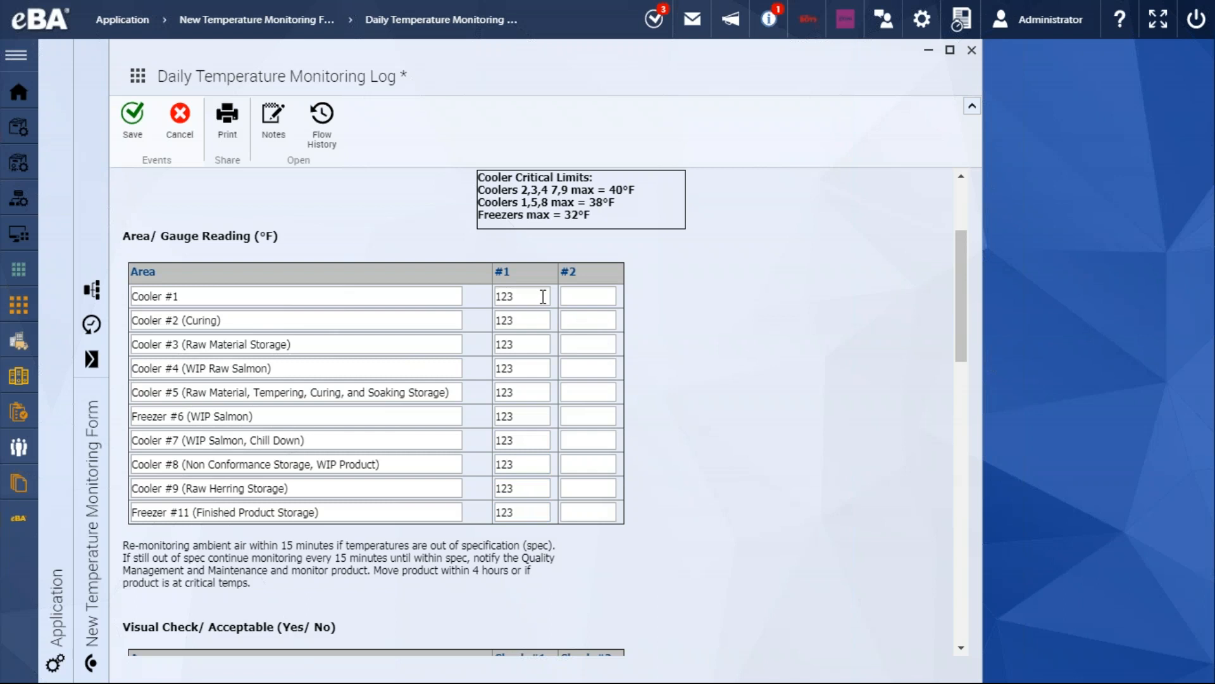
View the form's flow scheme enlarged to follow its check and manager stages, and restore its original size
{"action": "scroll", "coordinate": [533, 316], "scroll_direction": "up", "scroll_amount": 1}
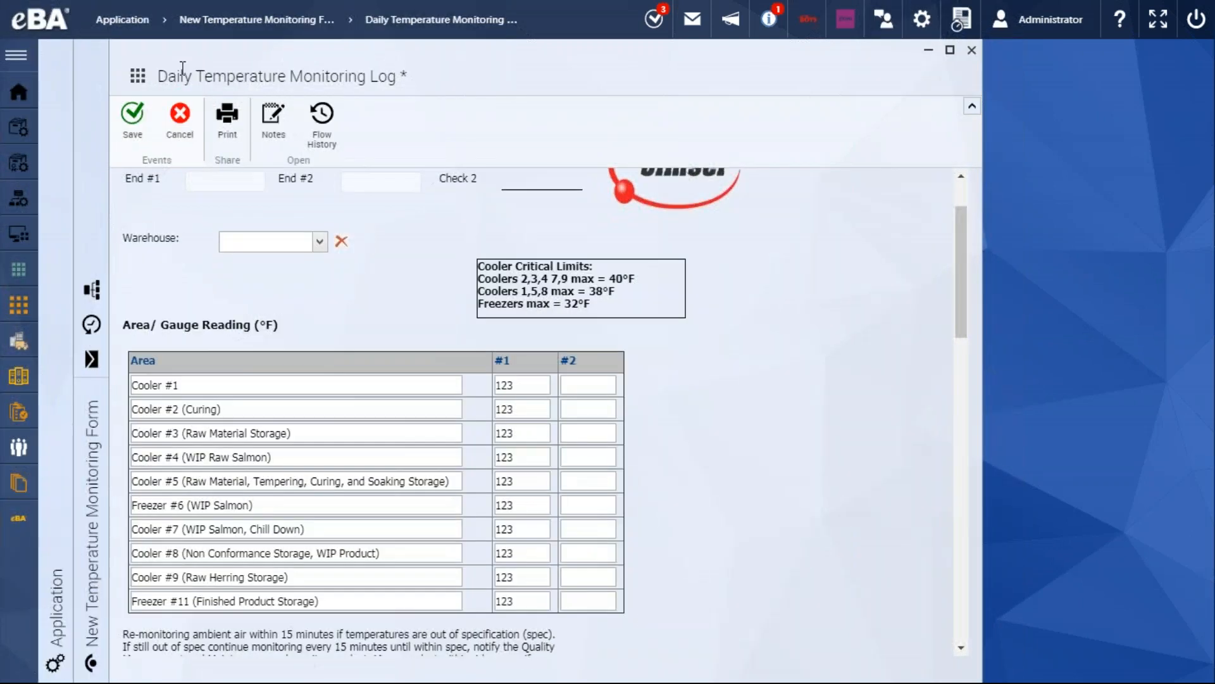
{"action": "left_click", "coordinate": [92, 289]}
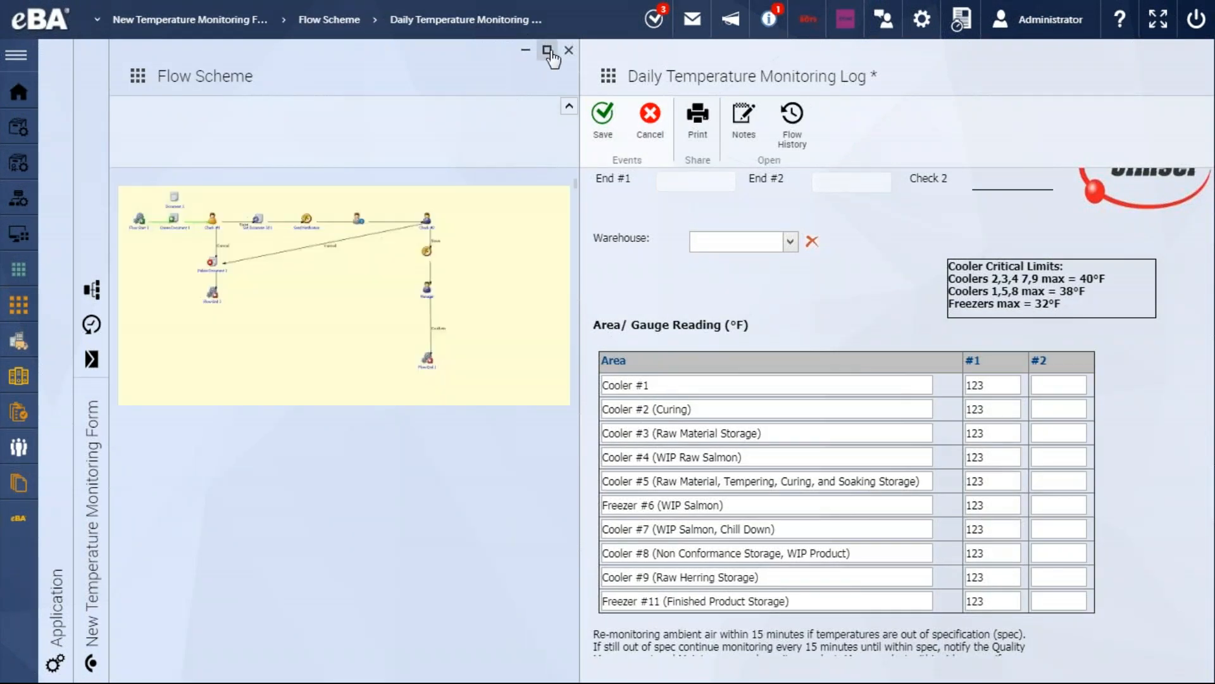
{"action": "left_click", "coordinate": [547, 50]}
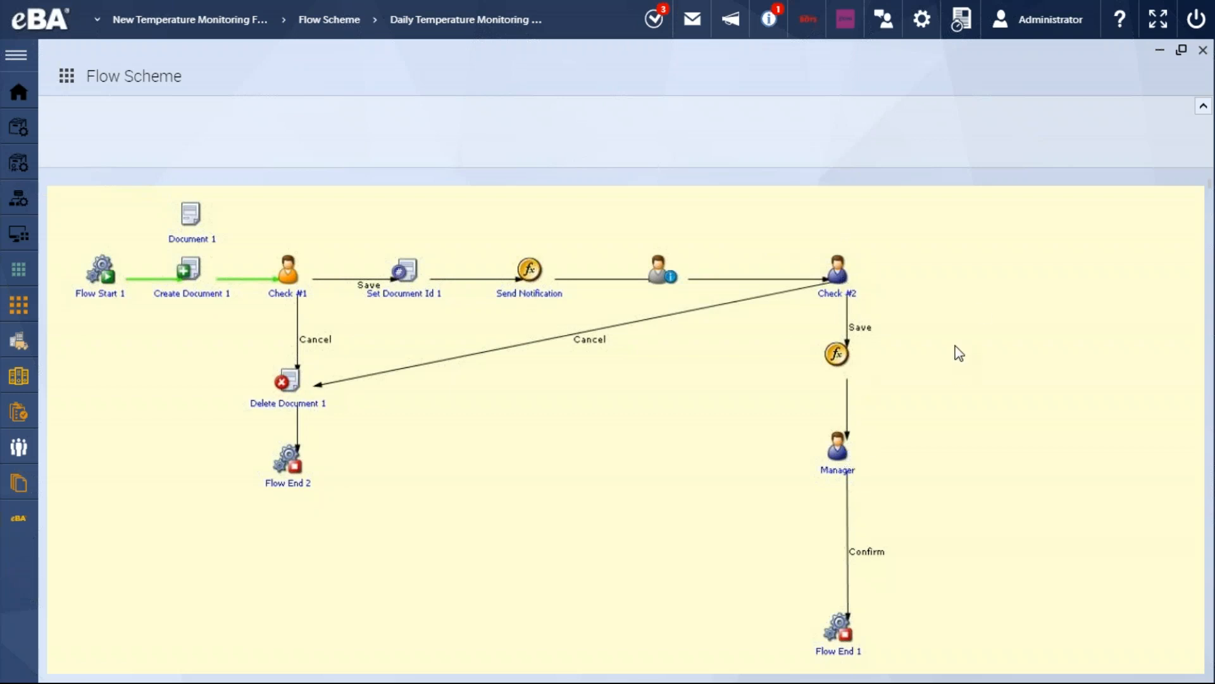
{"action": "left_click", "coordinate": [1181, 51]}
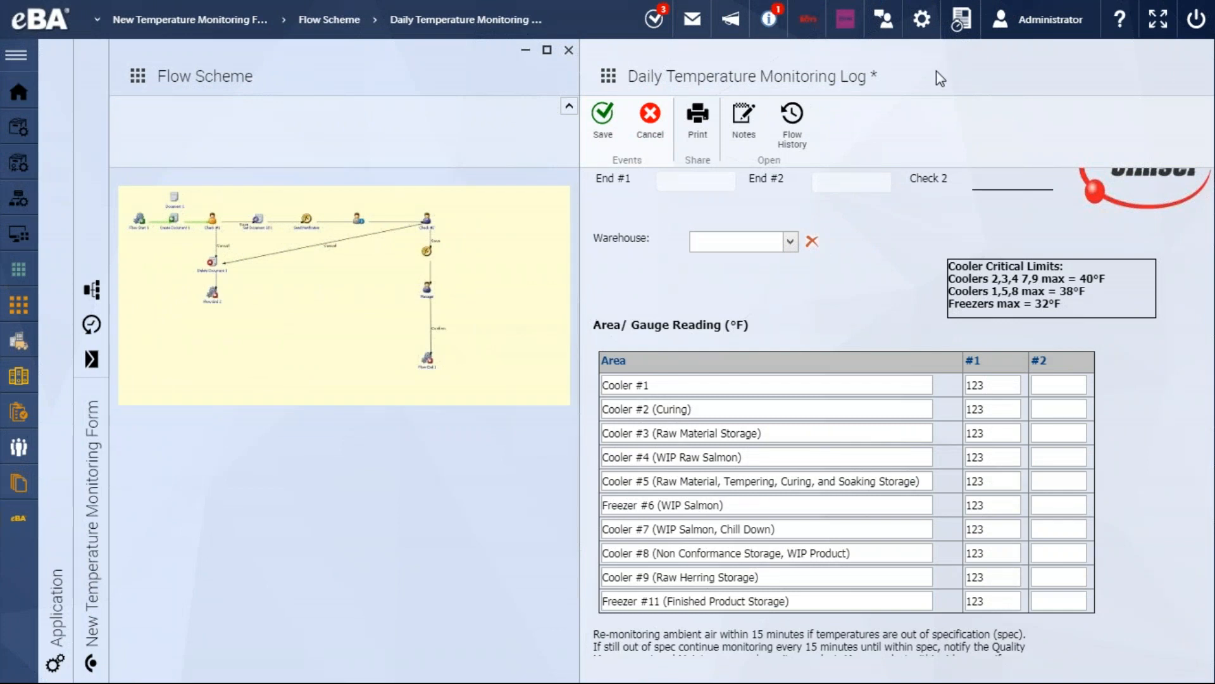
Save the Daily Temperature Monitoring Log, acknowledge the critical-values alert and check the Check #2 entry in the flow history
{"action": "scroll", "coordinate": [807, 248], "scroll_direction": "up", "scroll_amount": 2}
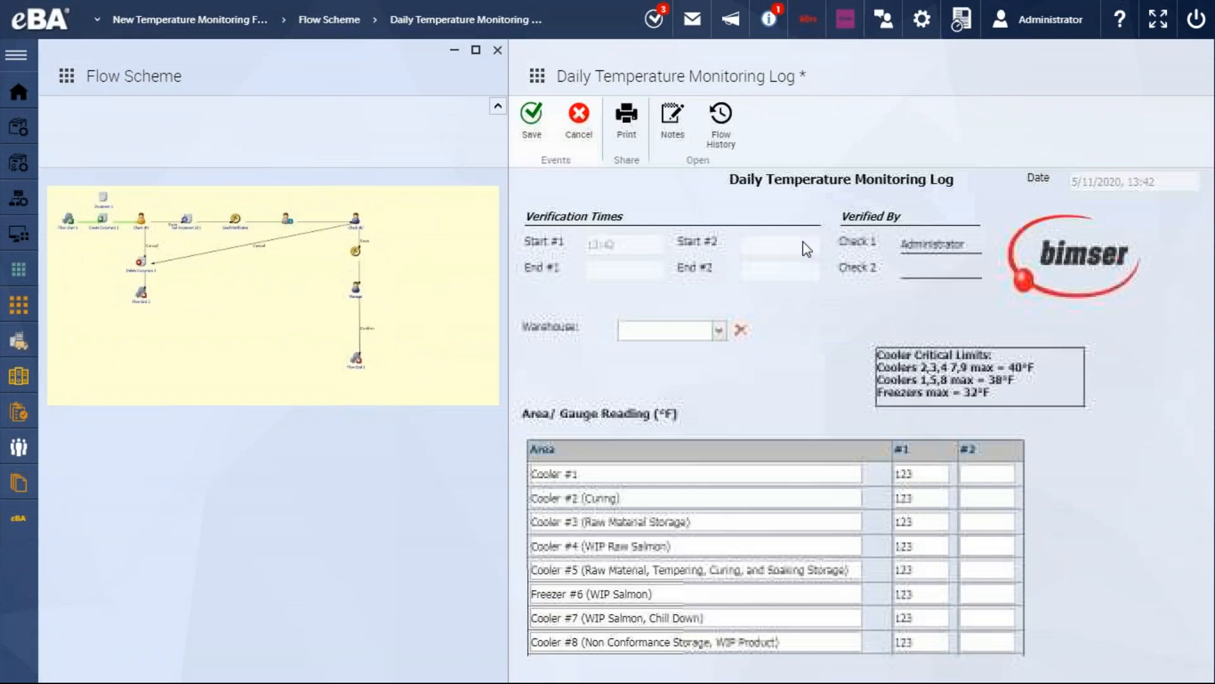
{"action": "left_click", "coordinate": [532, 124]}
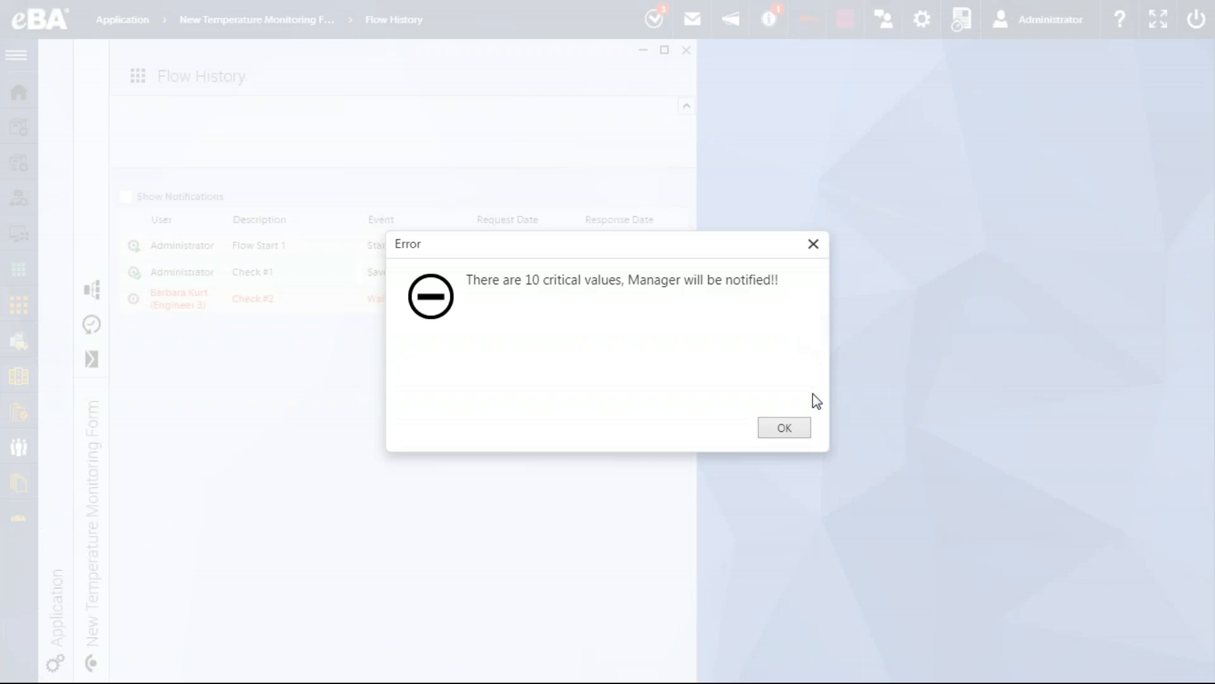
{"action": "left_click", "coordinate": [794, 430]}
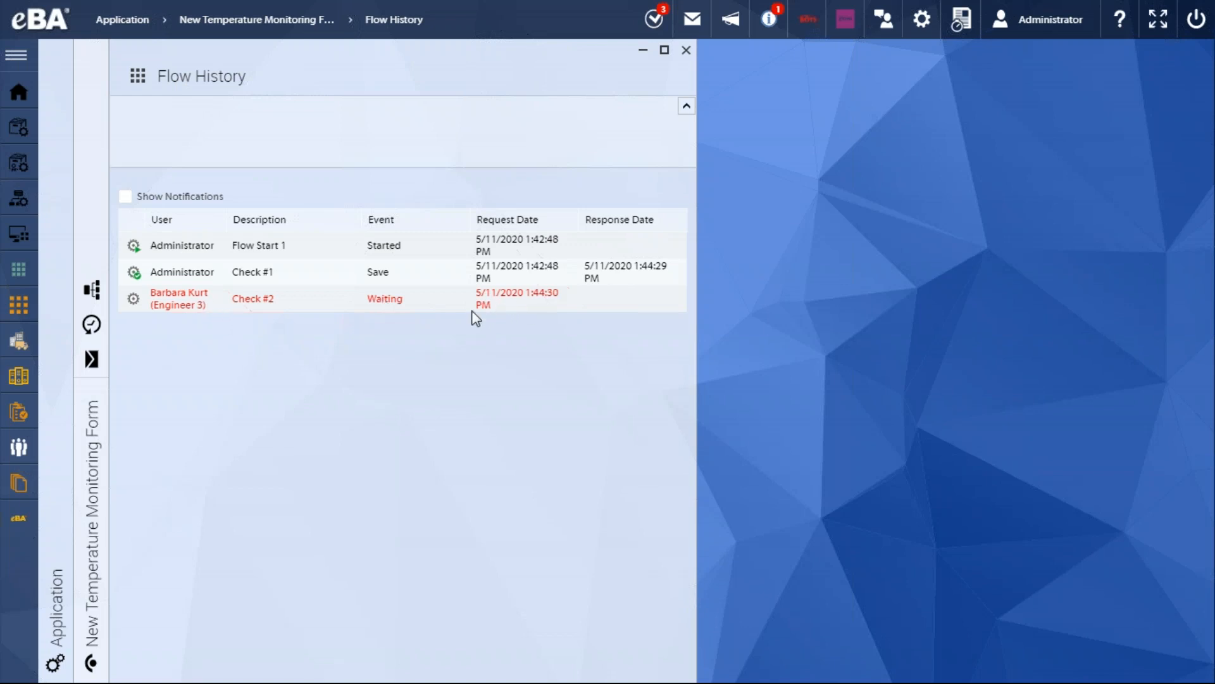
{"action": "left_click_drag", "start_coordinate": [490, 301], "coordinate": [416, 298]}
{"action": "left_click", "coordinate": [377, 301]}
Search the user list for the engineer assigned to Check #2 and switch the session to that account
{"action": "left_click", "coordinate": [1038, 30]}
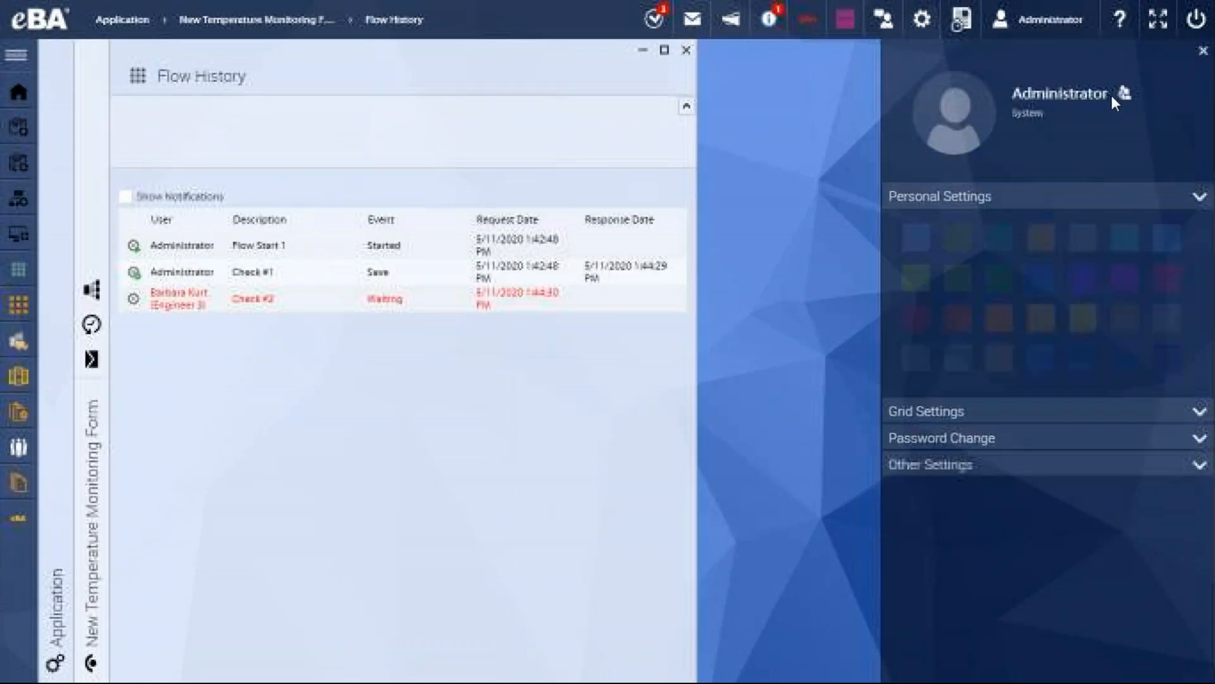
{"action": "left_click", "coordinate": [1124, 98]}
{"action": "type", "text": "n"}
{"action": "key", "text": "BackSpace"}
{"action": "type", "text": "arba"}
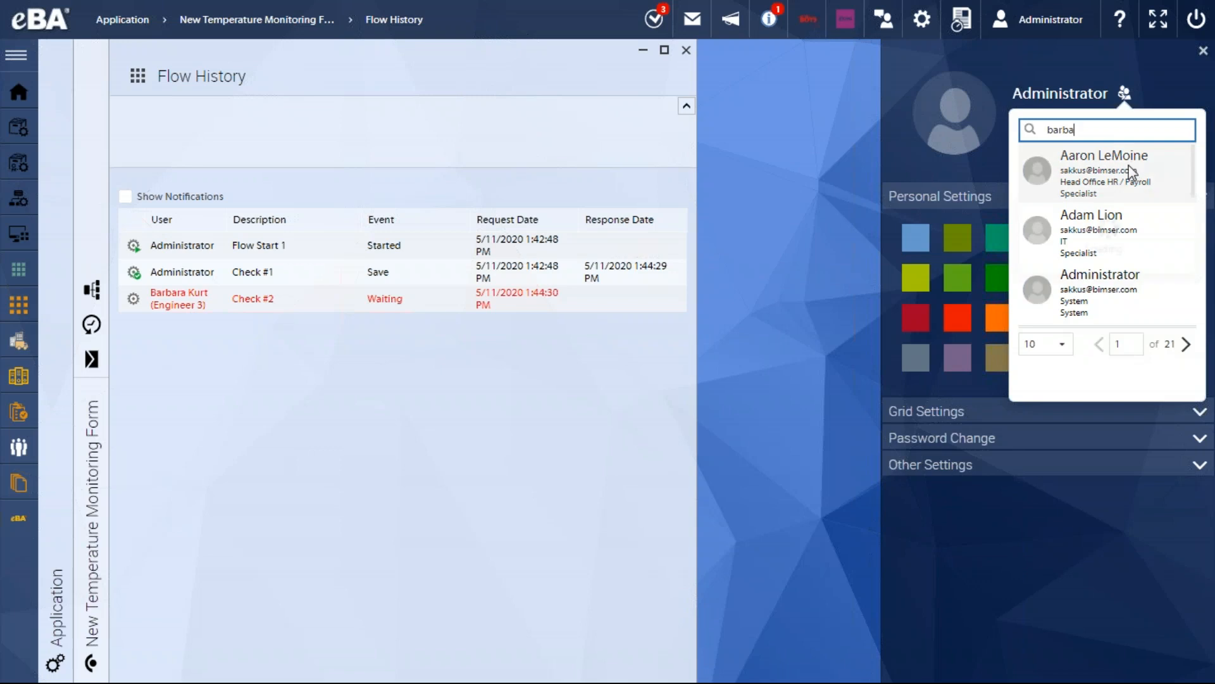
{"action": "left_click", "coordinate": [1115, 171]}
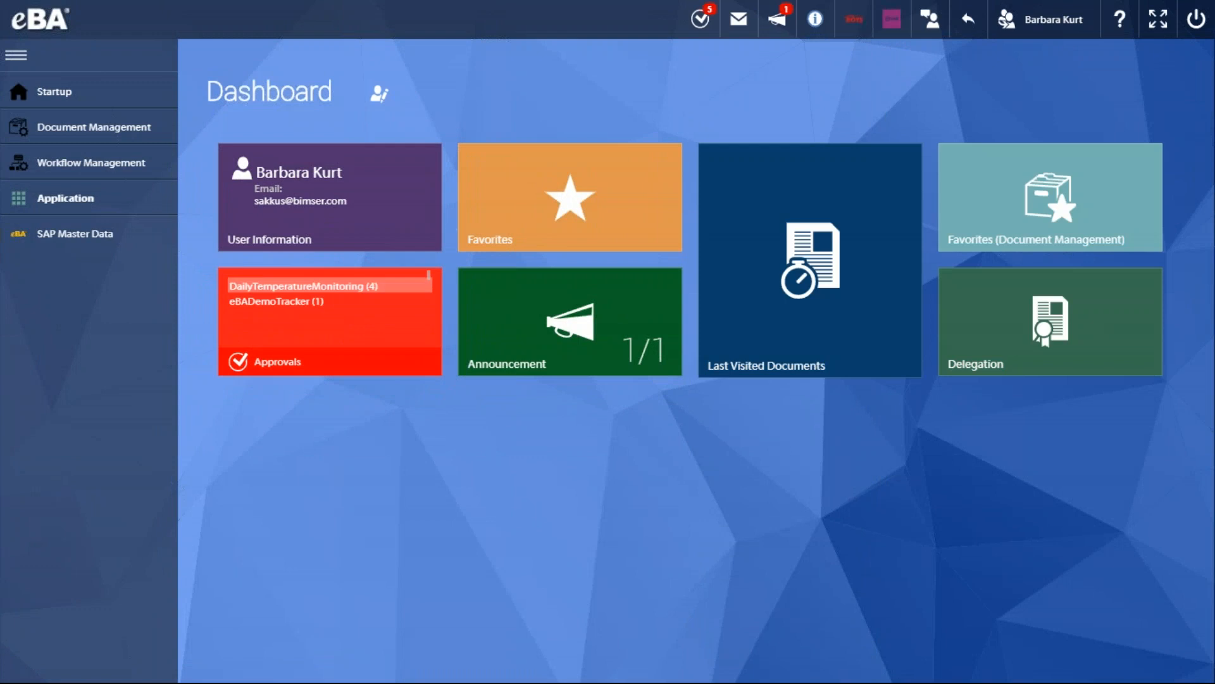
Open the pending Daily Temperature Monitoring Log created 5/11/2020, 1:42 PM and maximize the form
{"action": "left_click", "coordinate": [349, 286]}
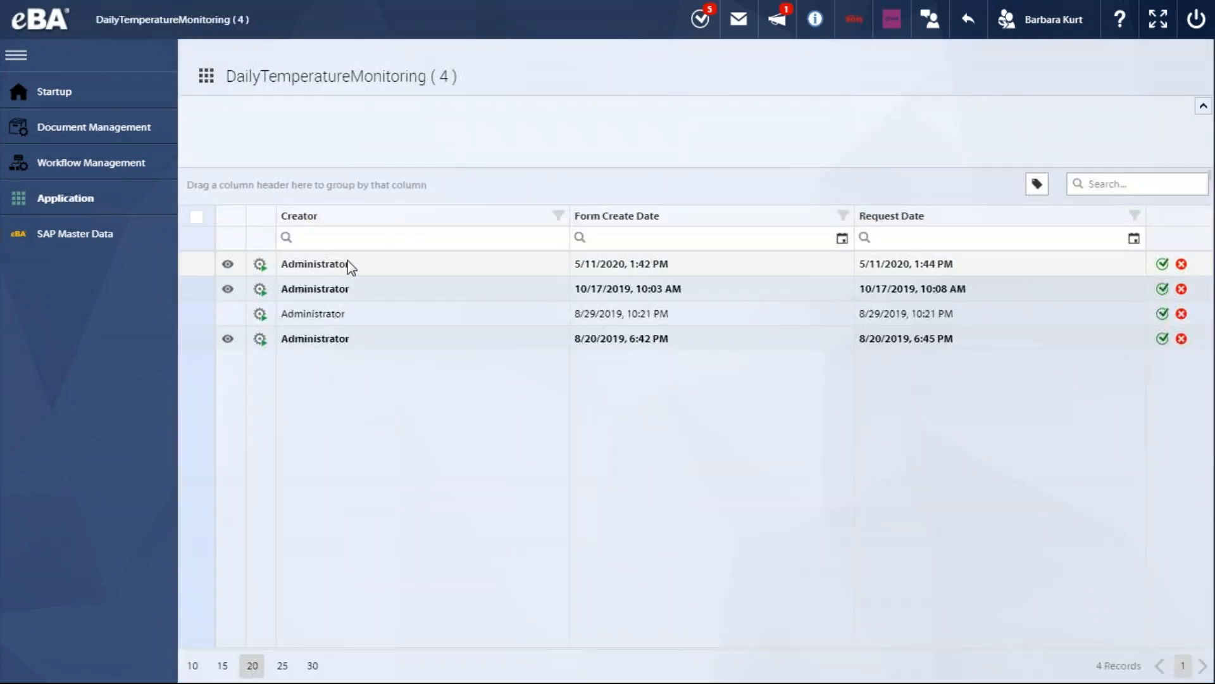
{"action": "left_click", "coordinate": [348, 265]}
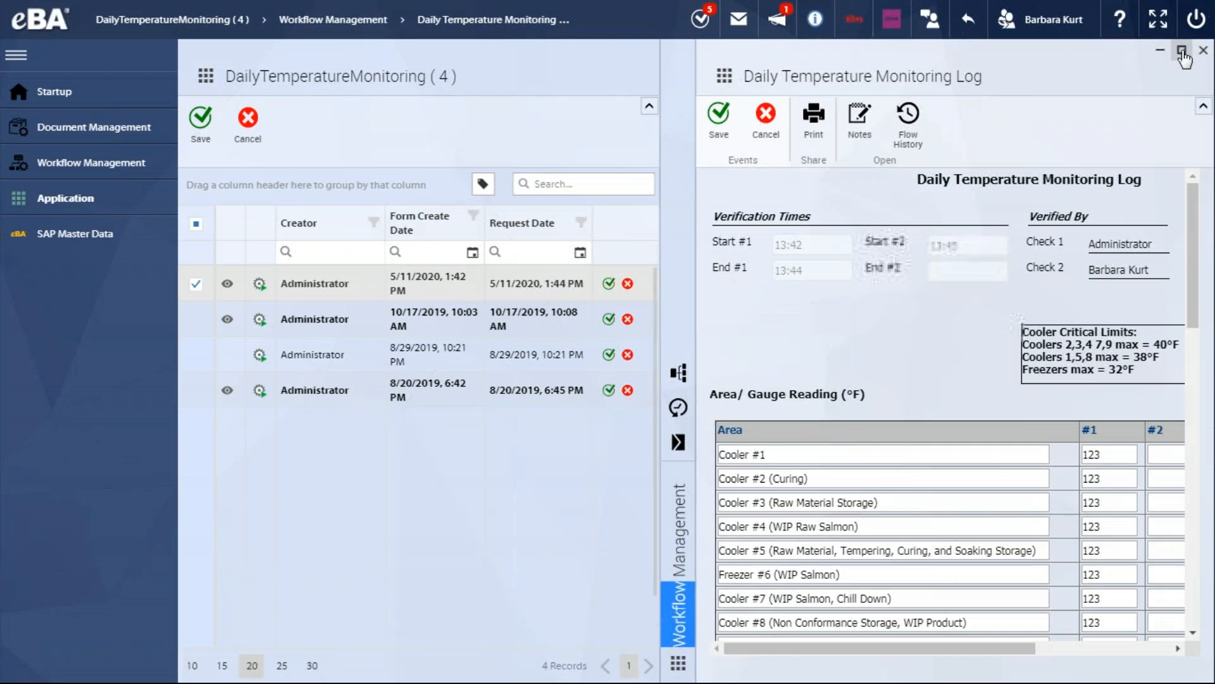
{"action": "left_click", "coordinate": [1181, 51]}
{"action": "scroll", "coordinate": [618, 360], "scroll_direction": "down", "scroll_amount": 2}
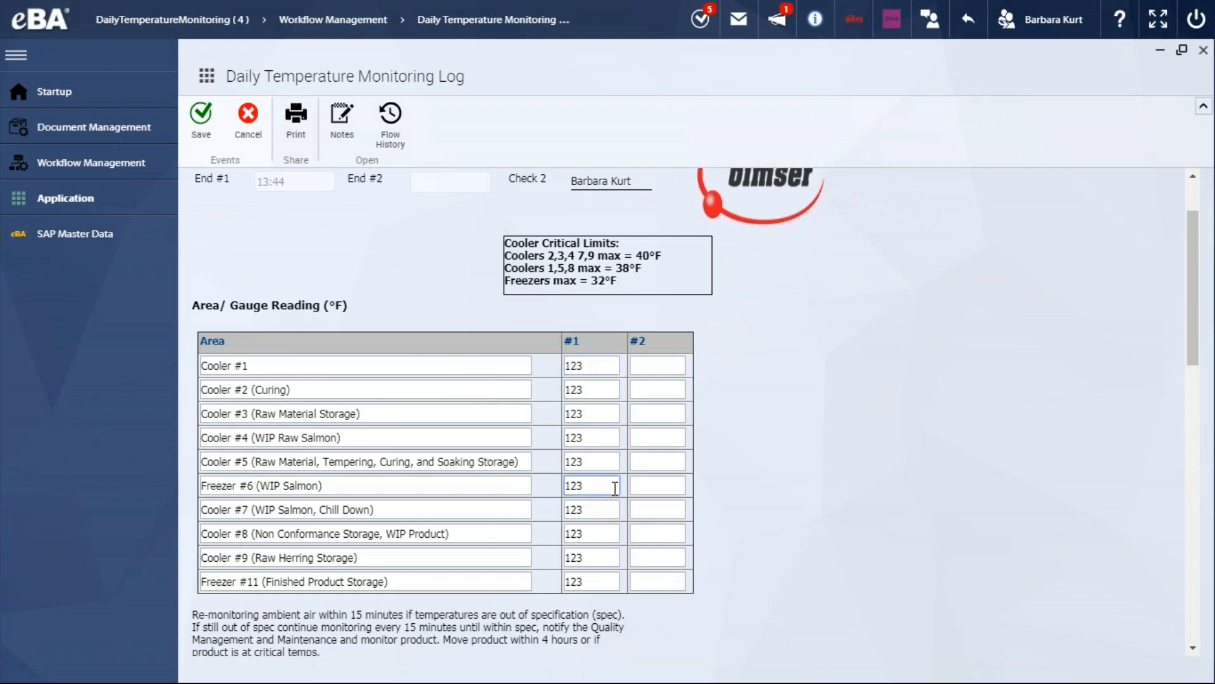
{"action": "scroll", "coordinate": [671, 361], "scroll_direction": "up", "scroll_amount": 2}
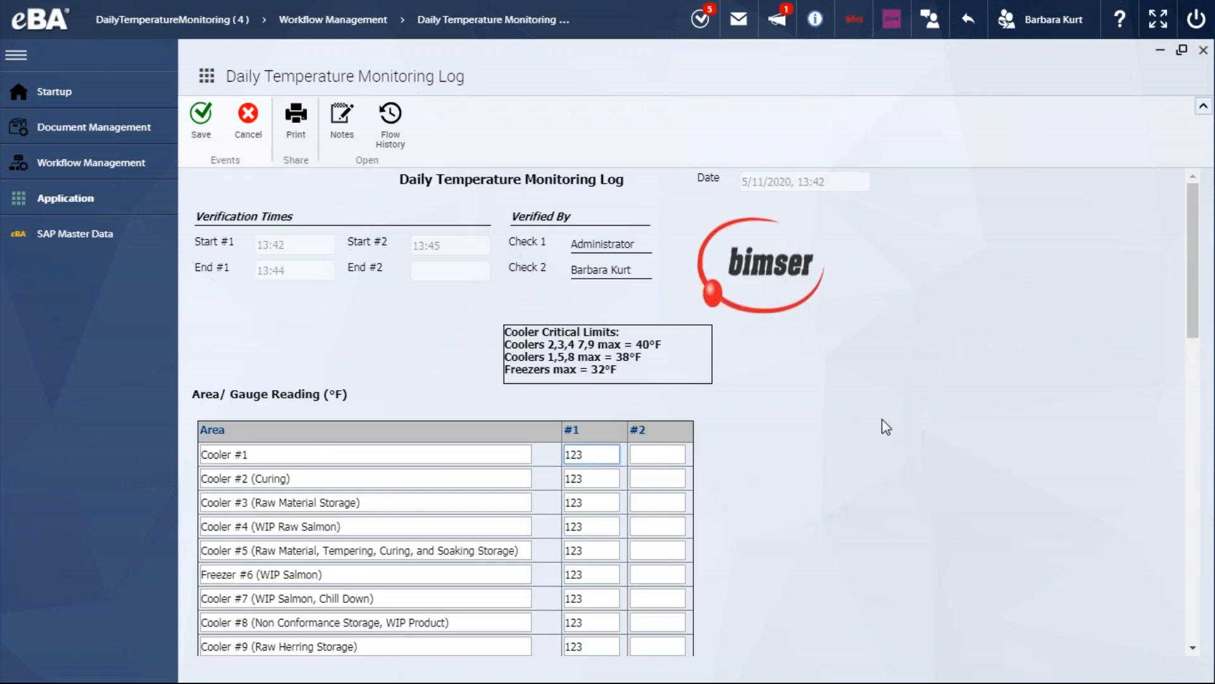
Enter 90 as the #2 gauge reading for all ten areas, from Cooler #1 through Freezer #11
{"action": "key", "text": "Tab"}
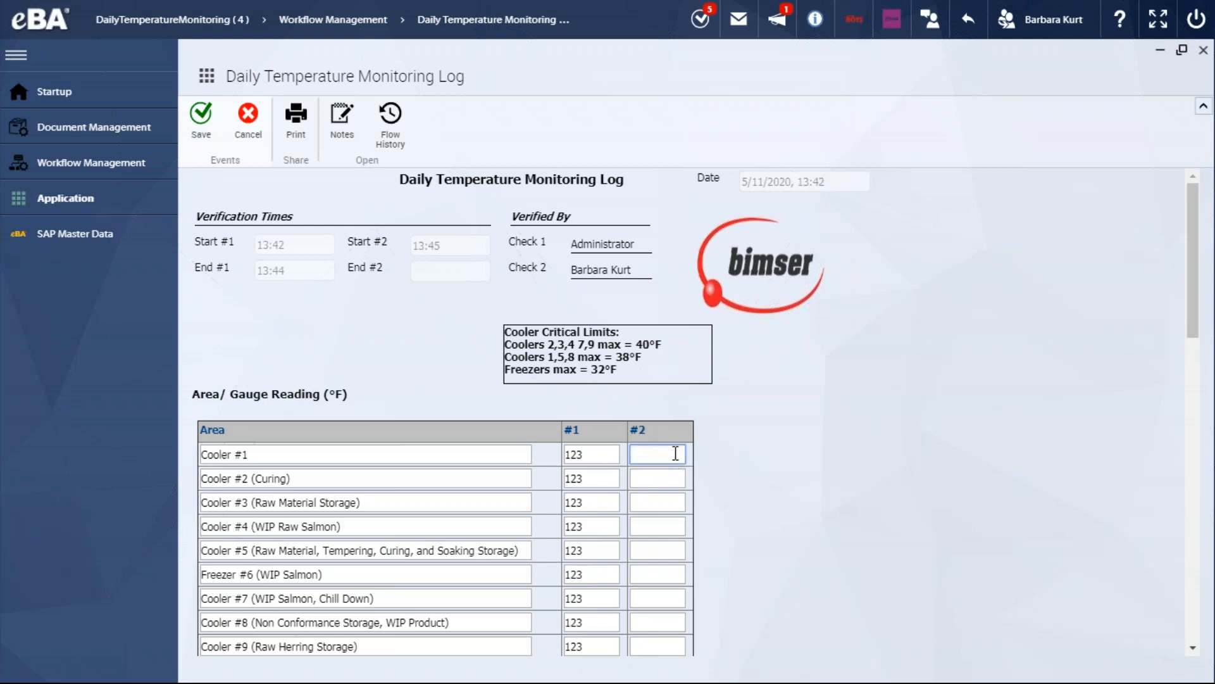
{"action": "left_click", "coordinate": [669, 487]}
{"action": "type", "text": "90"}
{"action": "left_click", "coordinate": [663, 507]}
{"action": "type", "text": "90"}
{"action": "left_click", "coordinate": [664, 527]}
{"action": "type", "text": "90"}
{"action": "left_click", "coordinate": [666, 549]}
{"action": "type", "text": "90"}
{"action": "left_click", "coordinate": [662, 580]}
{"action": "type", "text": "90"}
{"action": "left_click", "coordinate": [663, 598]}
{"action": "type", "text": "90"}
{"action": "left_click", "coordinate": [662, 622]}
{"action": "type", "text": "90"}
{"action": "left_click", "coordinate": [662, 646]}
{"action": "type", "text": "90"}
{"action": "scroll", "coordinate": [753, 551], "scroll_direction": "down", "scroll_amount": 5}
{"action": "left_click", "coordinate": [652, 316]}
{"action": "type", "text": "90"}
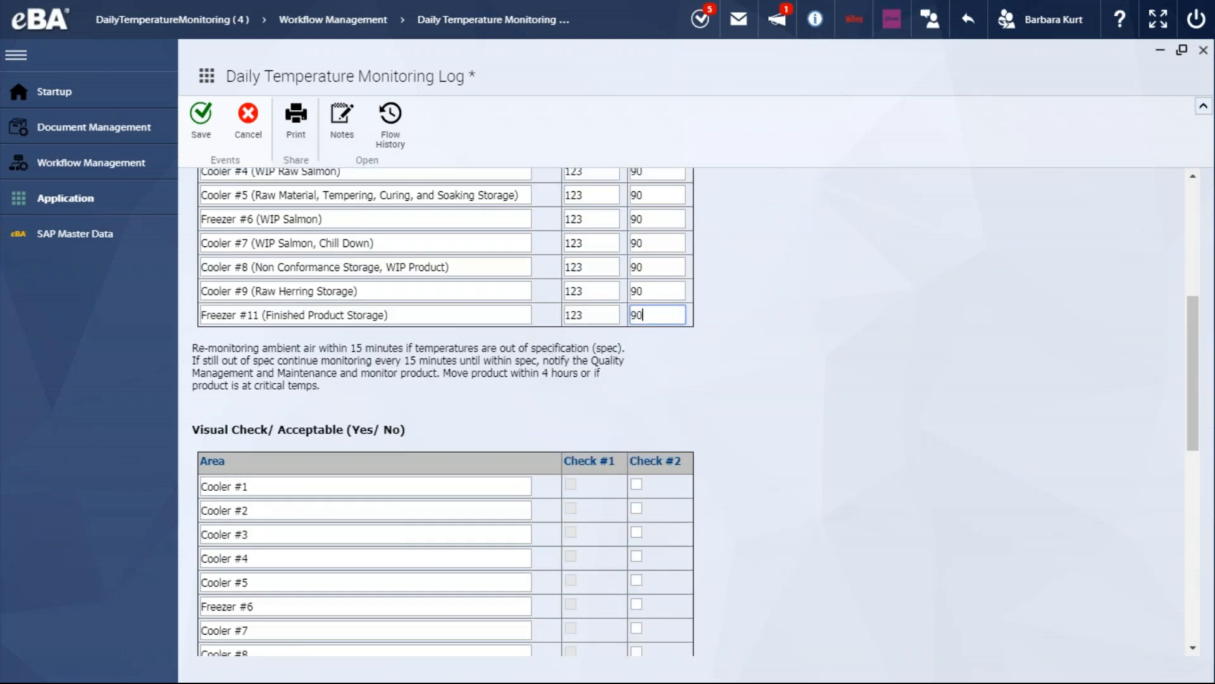
Add "Comment 05/11" as the Check #2 comment, save the log and acknowledge the critical-values alert
{"action": "scroll", "coordinate": [727, 355], "scroll_direction": "down", "scroll_amount": 8}
{"action": "left_click", "coordinate": [451, 381]}
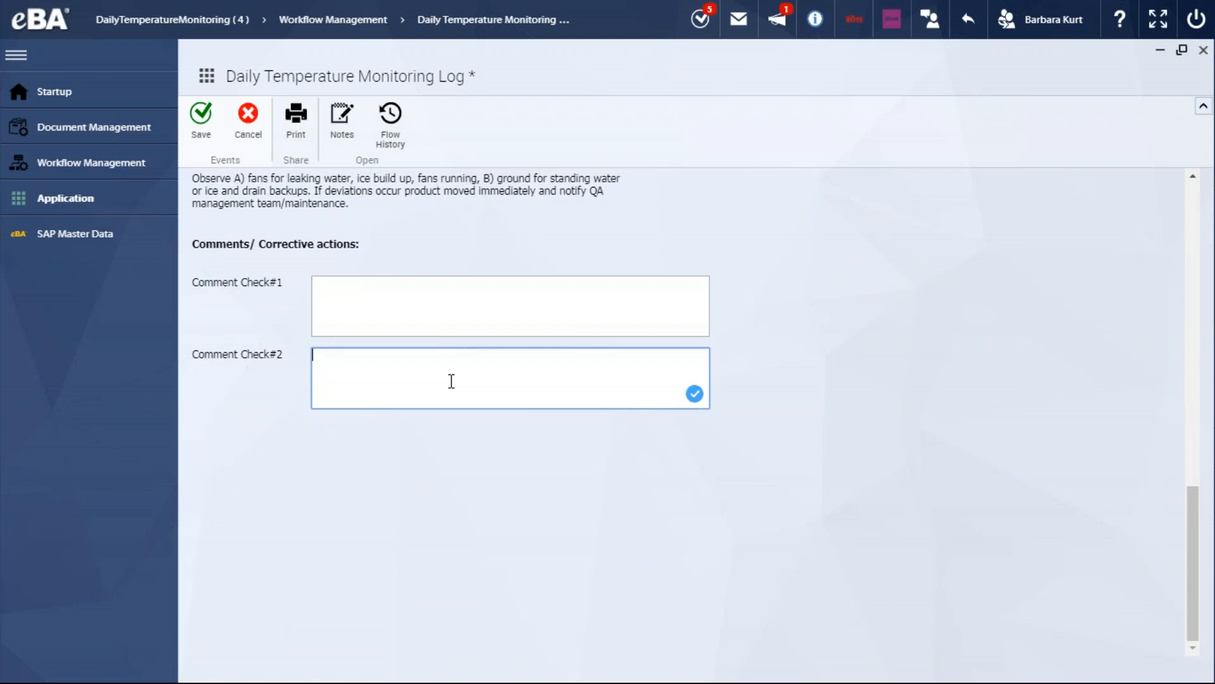
{"action": "type", "text": "Comment 05/11"}
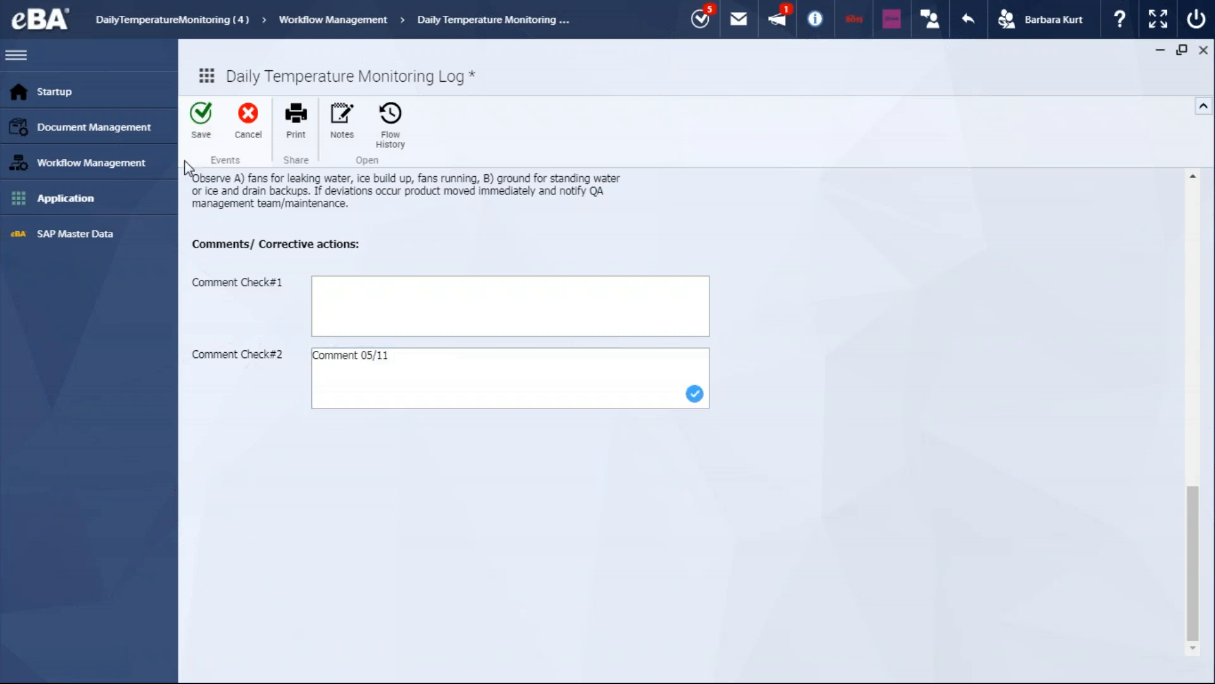
{"action": "left_click", "coordinate": [200, 127]}
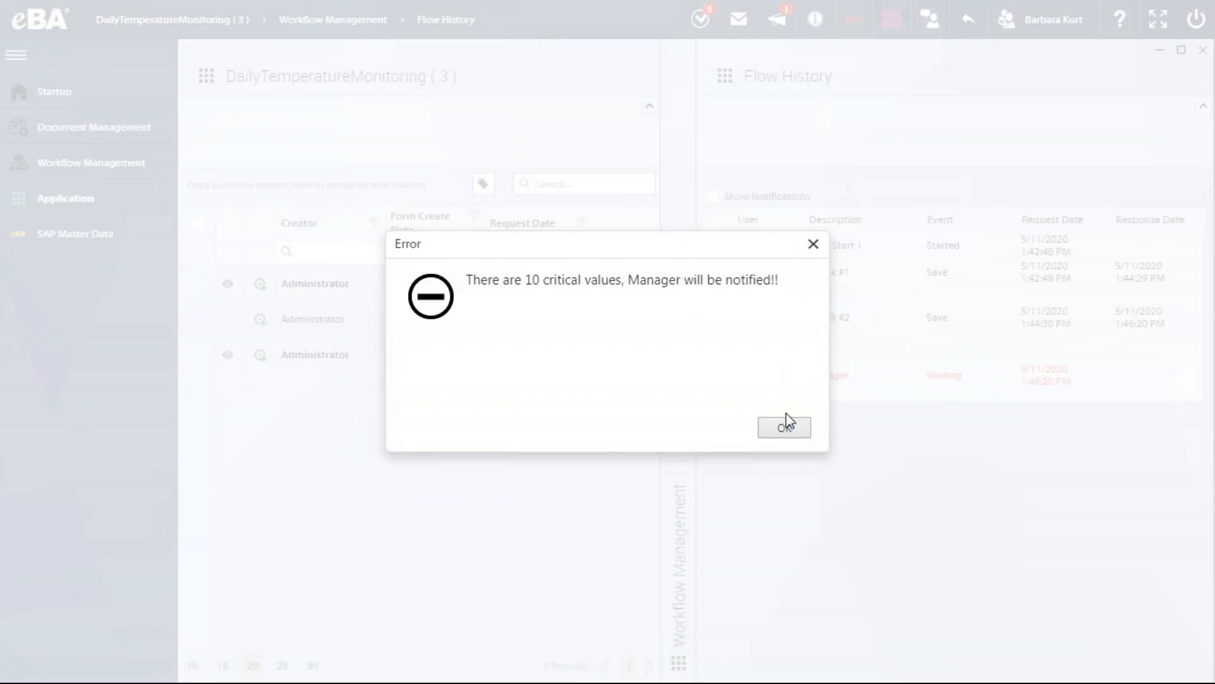
{"action": "left_click", "coordinate": [798, 432]}
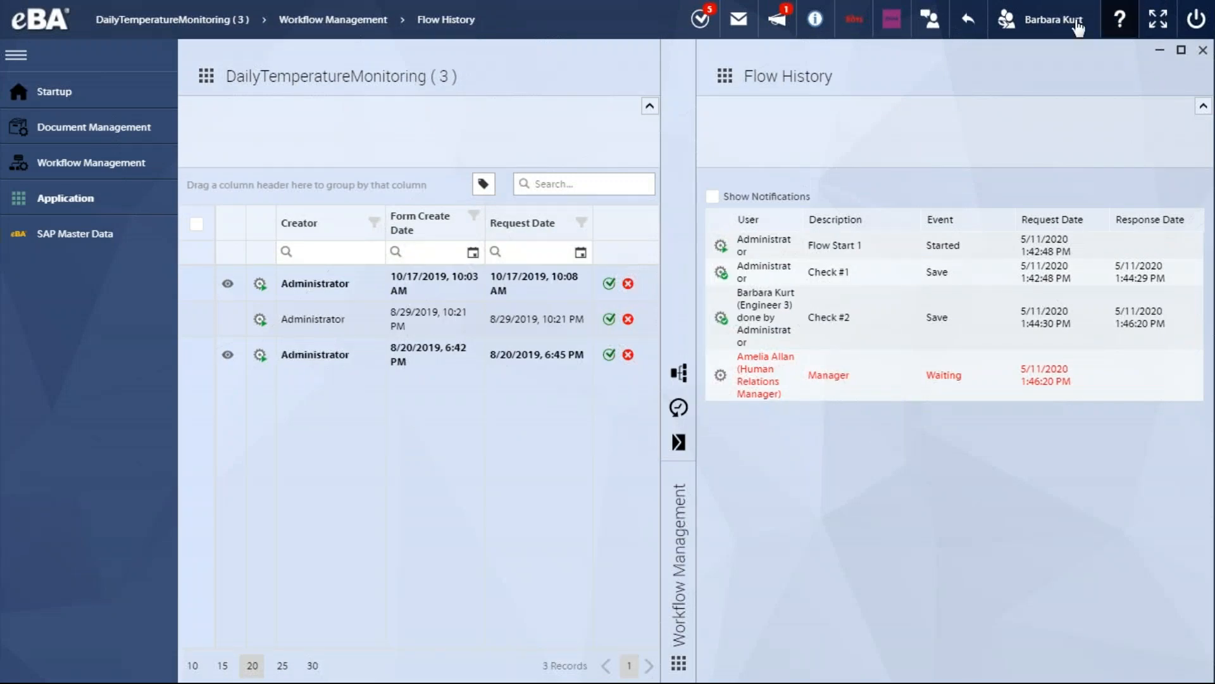
Return to the Administrator session, search the user list for the manager awaiting the log, and switch to that account
{"action": "left_click", "coordinate": [1063, 22]}
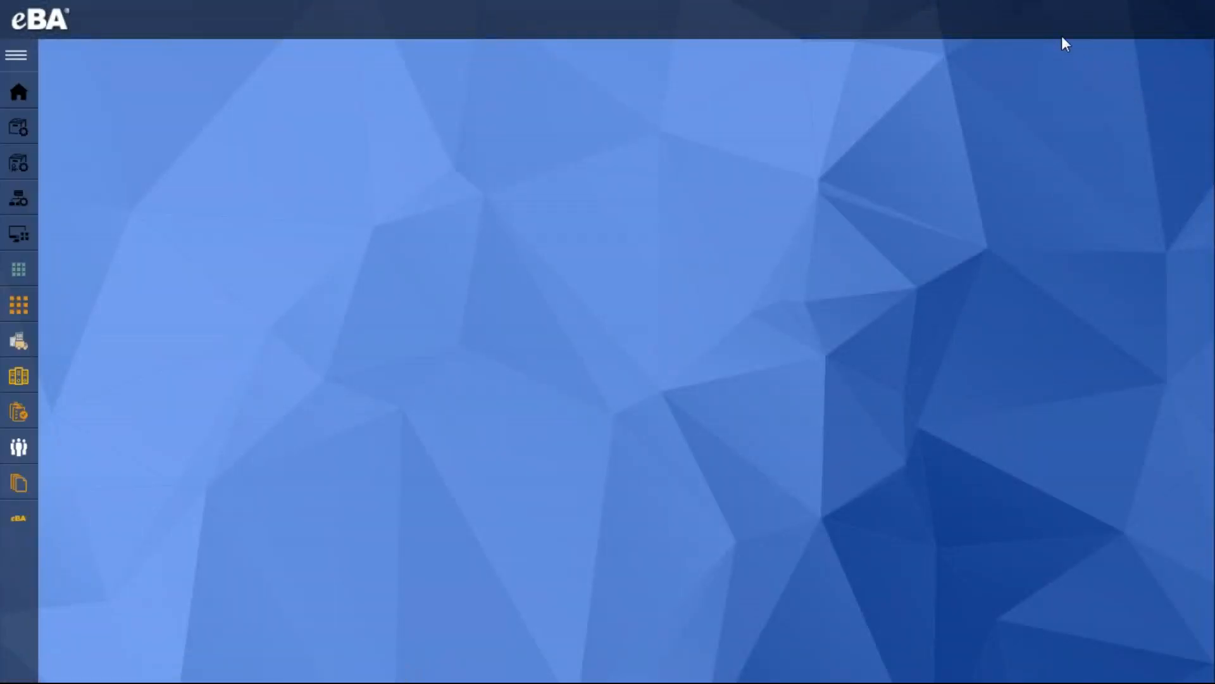
{"action": "left_click", "coordinate": [1060, 31]}
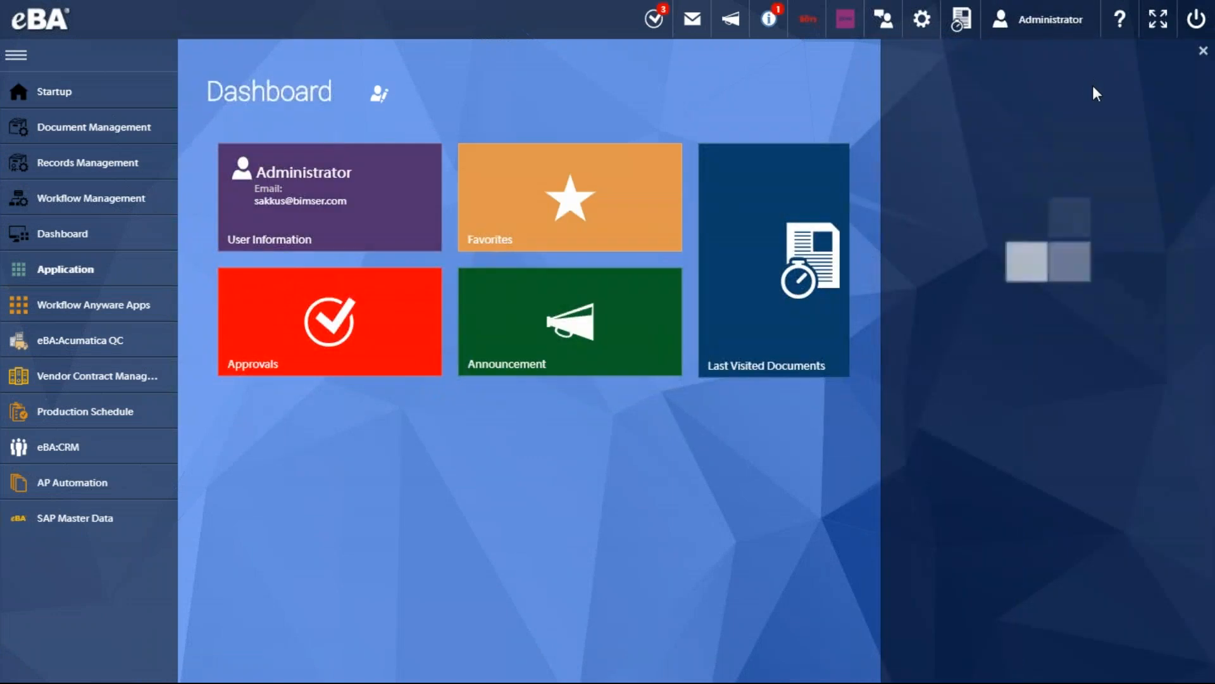
{"action": "left_click", "coordinate": [1125, 93]}
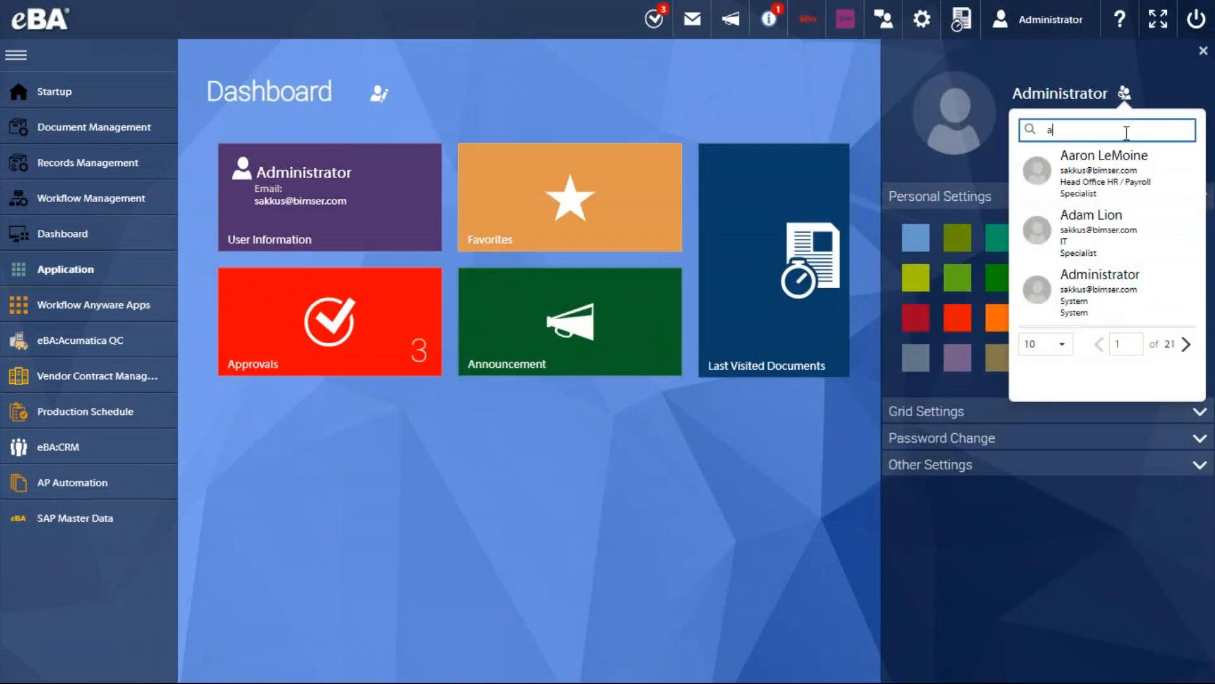
{"action": "type", "text": "amelia"}
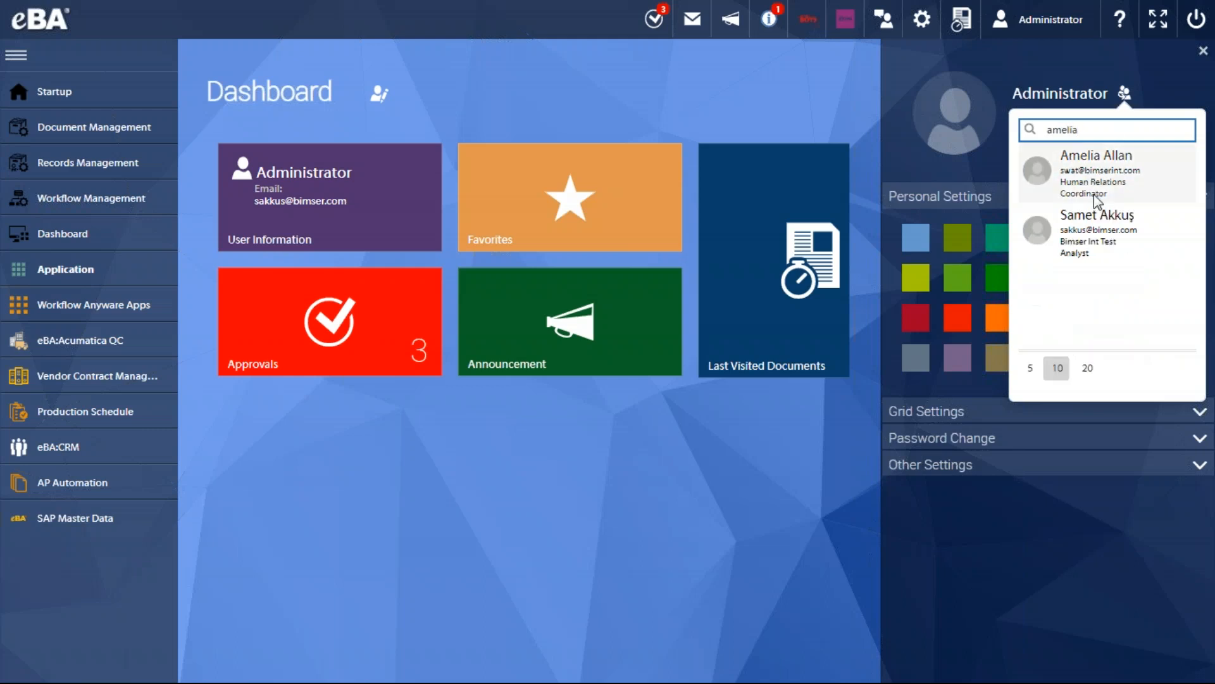
{"action": "left_click", "coordinate": [1123, 163]}
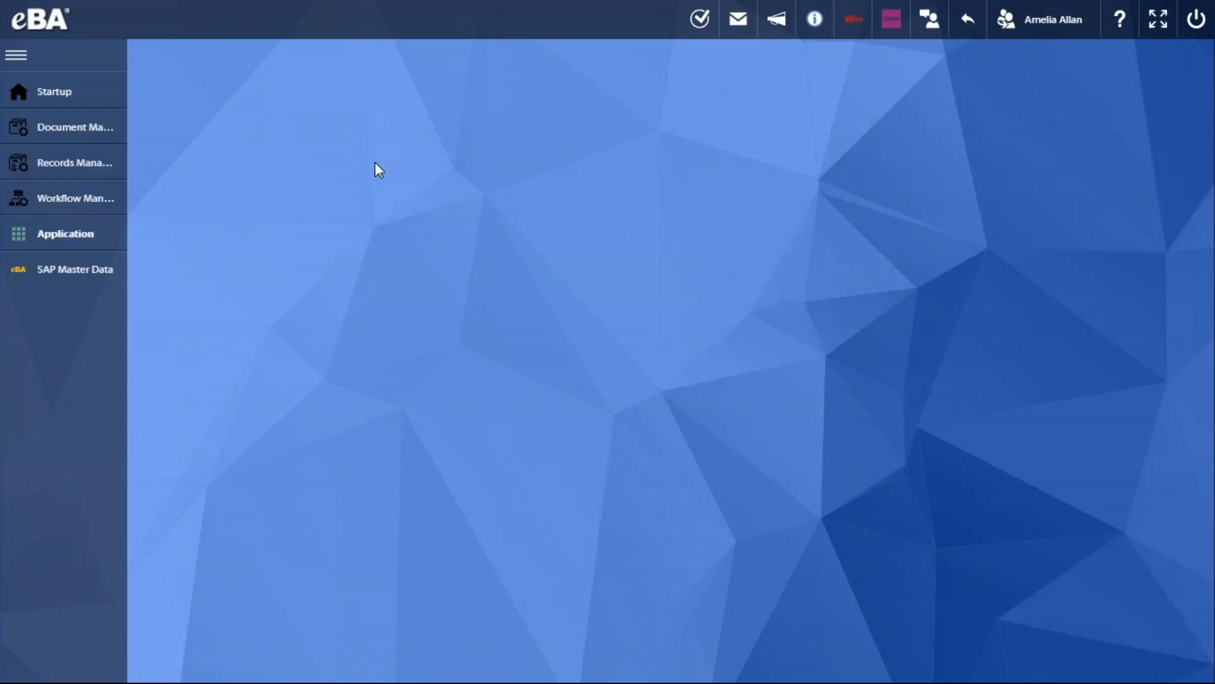
Open the newest DailyTemperatureMonitoring approval, created 5/11/2020, 1:42 PM, and maximize its form
{"action": "left_click", "coordinate": [447, 276]}
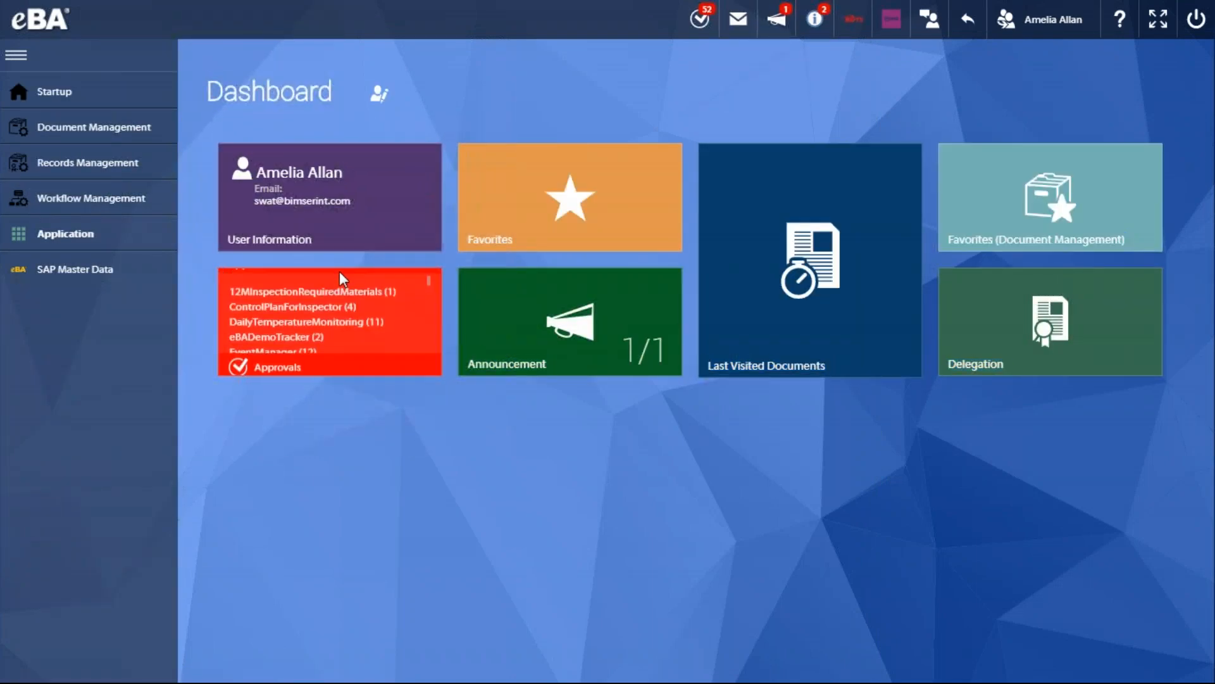
{"action": "left_click", "coordinate": [347, 329]}
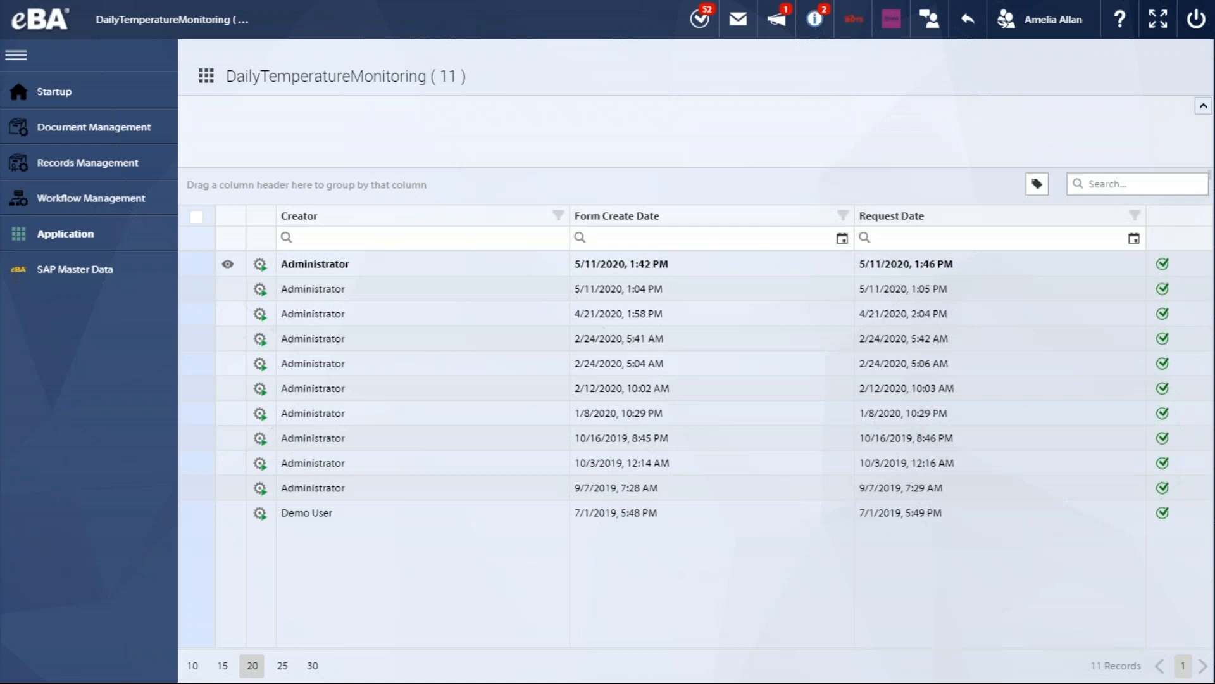
{"action": "left_click", "coordinate": [425, 263]}
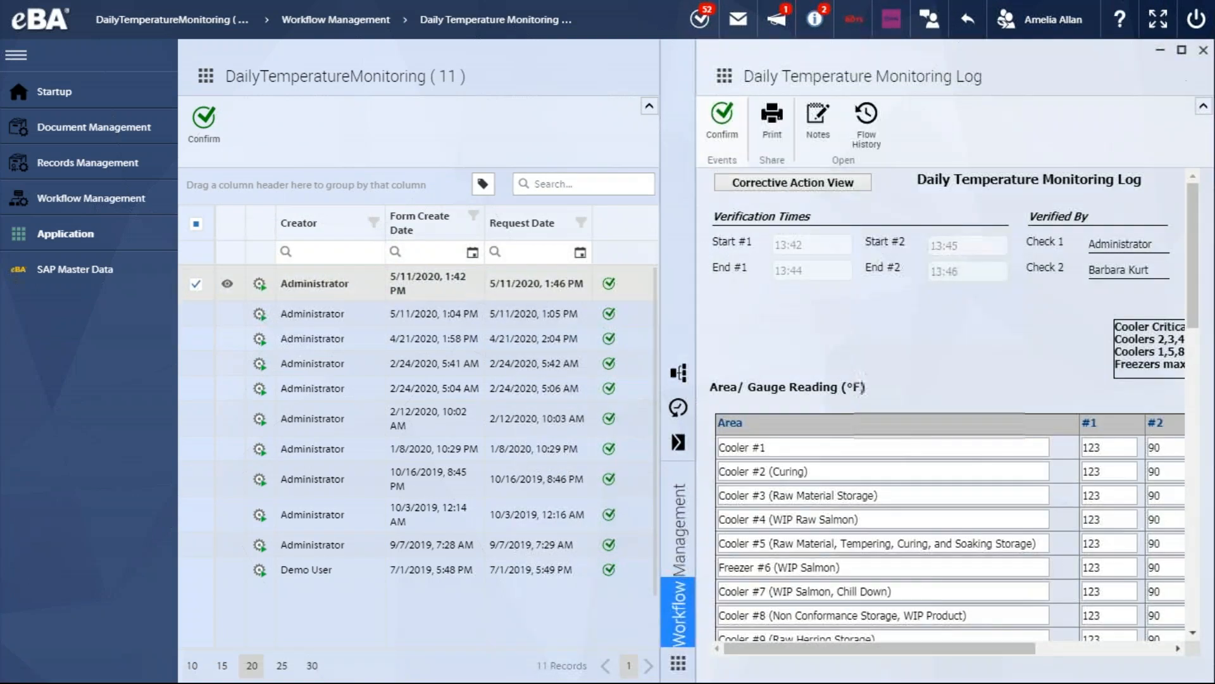
{"action": "left_click", "coordinate": [1181, 49]}
Examine the log's gauge readings, visual checks, Check #2 comment, reviewer details and stock items
{"action": "scroll", "coordinate": [741, 298], "scroll_direction": "down", "scroll_amount": 3}
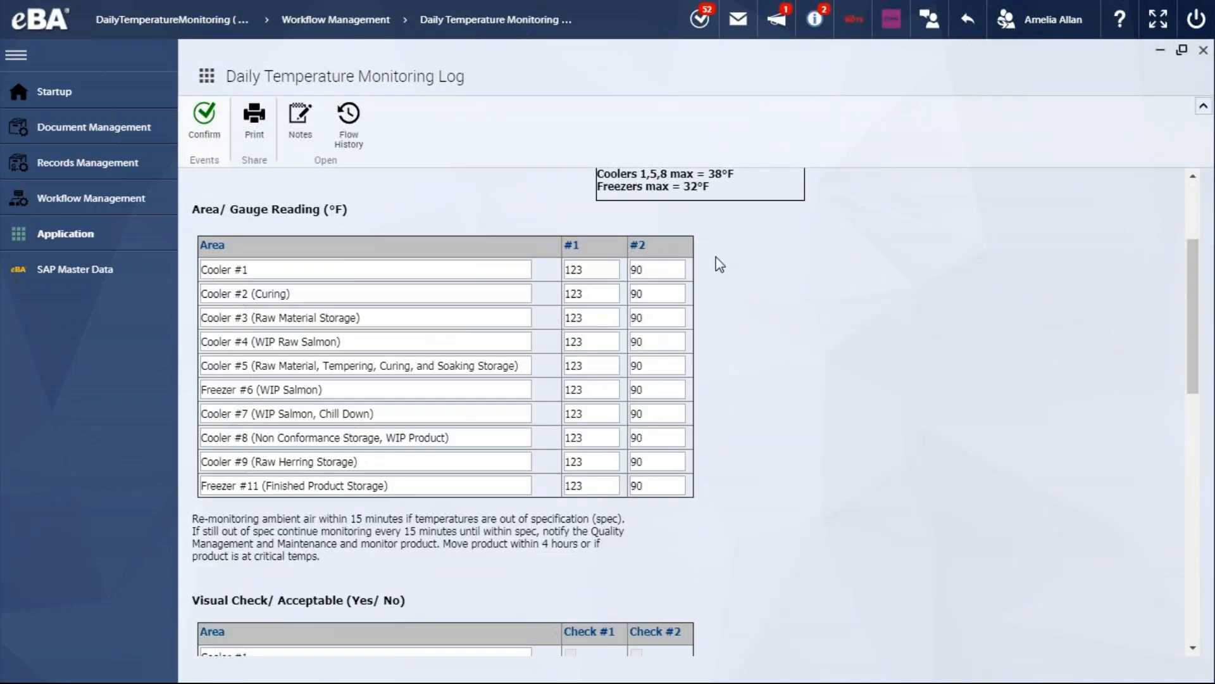
{"action": "scroll", "coordinate": [693, 279], "scroll_direction": "down", "scroll_amount": 8}
{"action": "scroll", "coordinate": [696, 288], "scroll_direction": "up", "scroll_amount": 6}
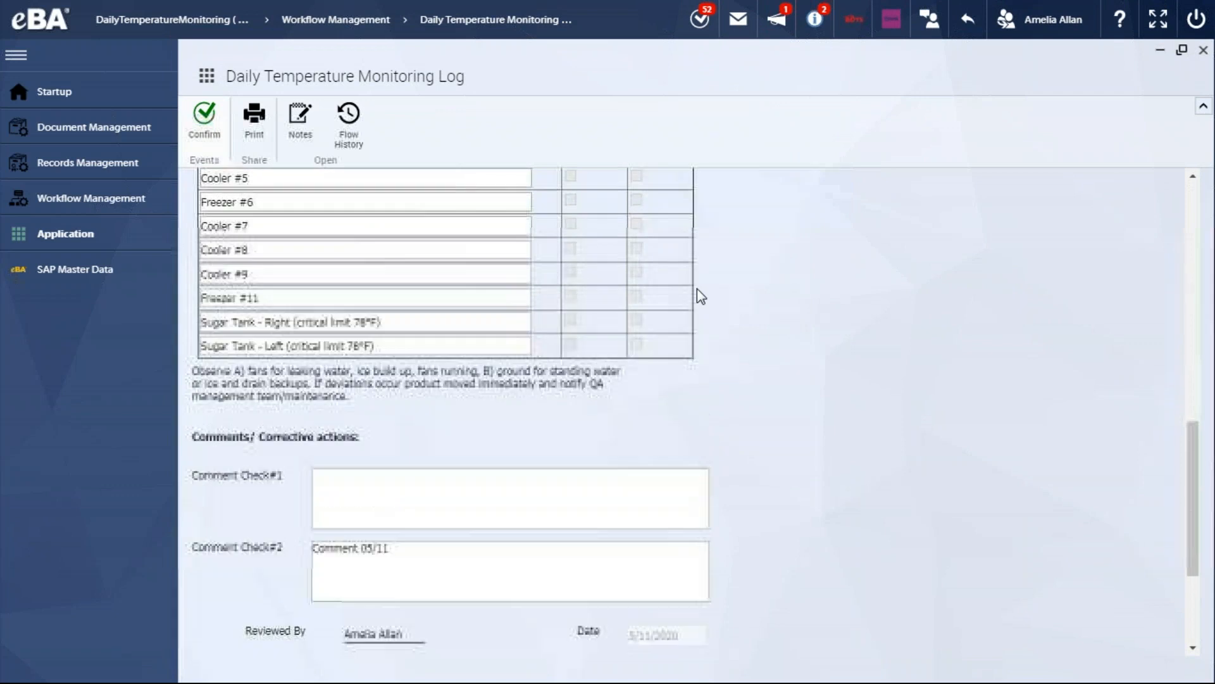
{"action": "scroll", "coordinate": [667, 263], "scroll_direction": "up", "scroll_amount": 2}
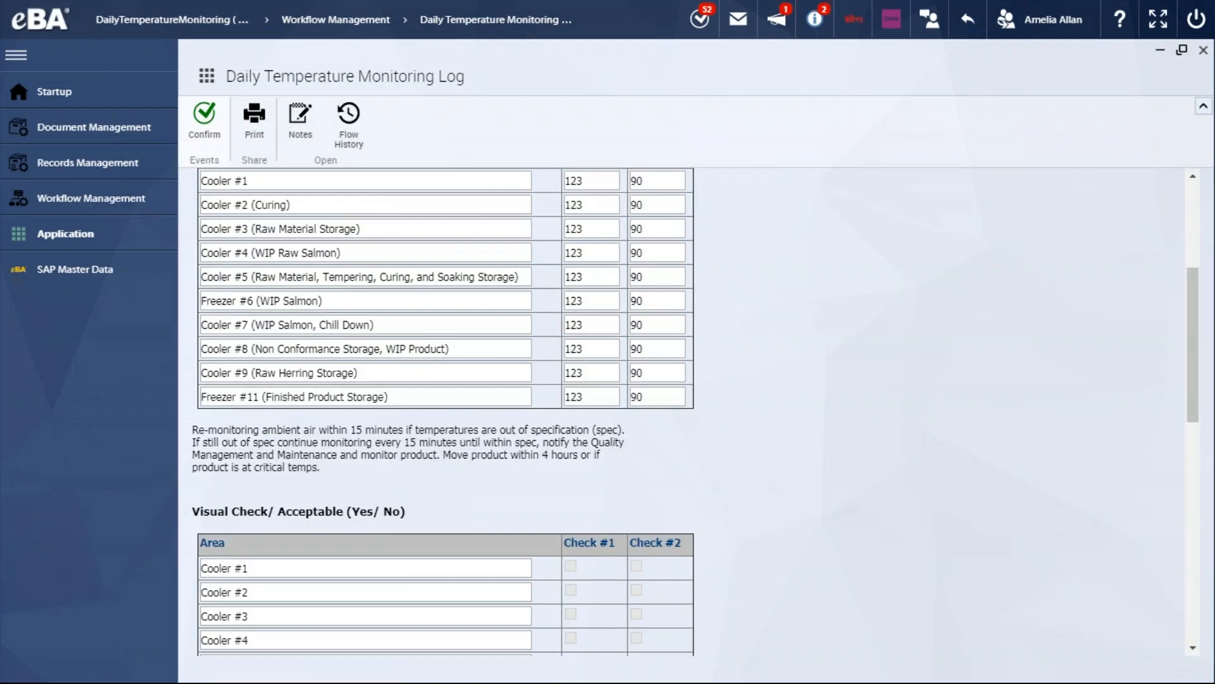
{"action": "scroll", "coordinate": [677, 345], "scroll_direction": "up", "scroll_amount": 2}
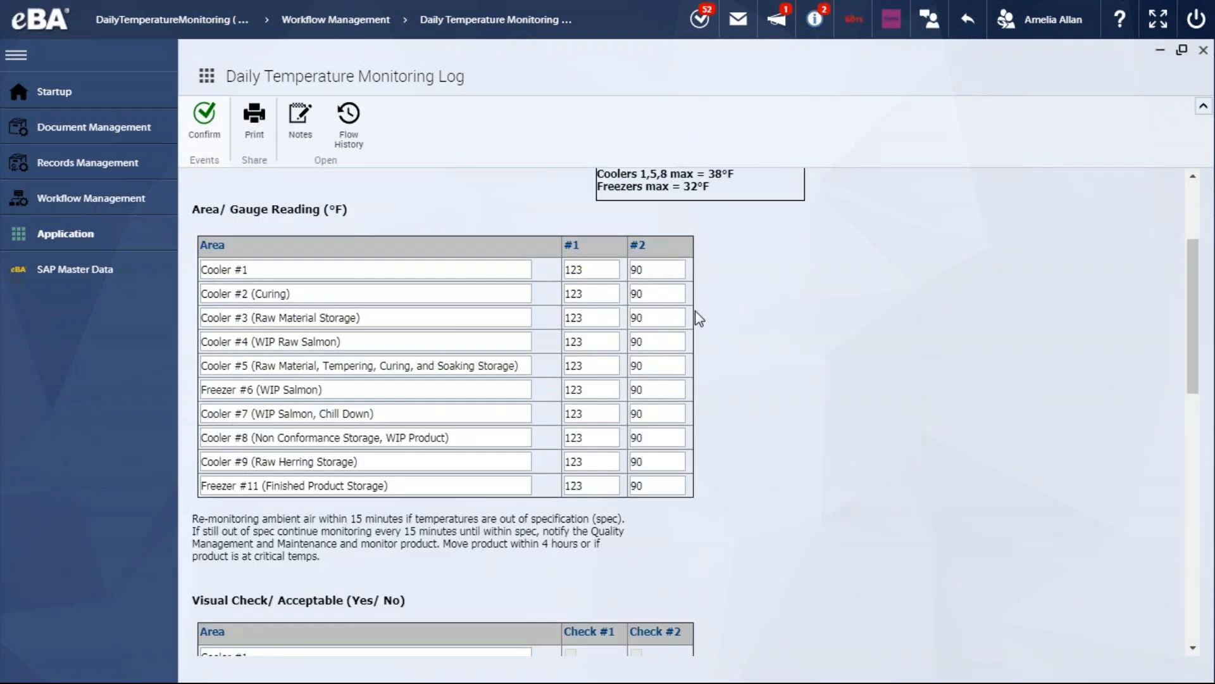
{"action": "scroll", "coordinate": [729, 328], "scroll_direction": "down", "scroll_amount": 4}
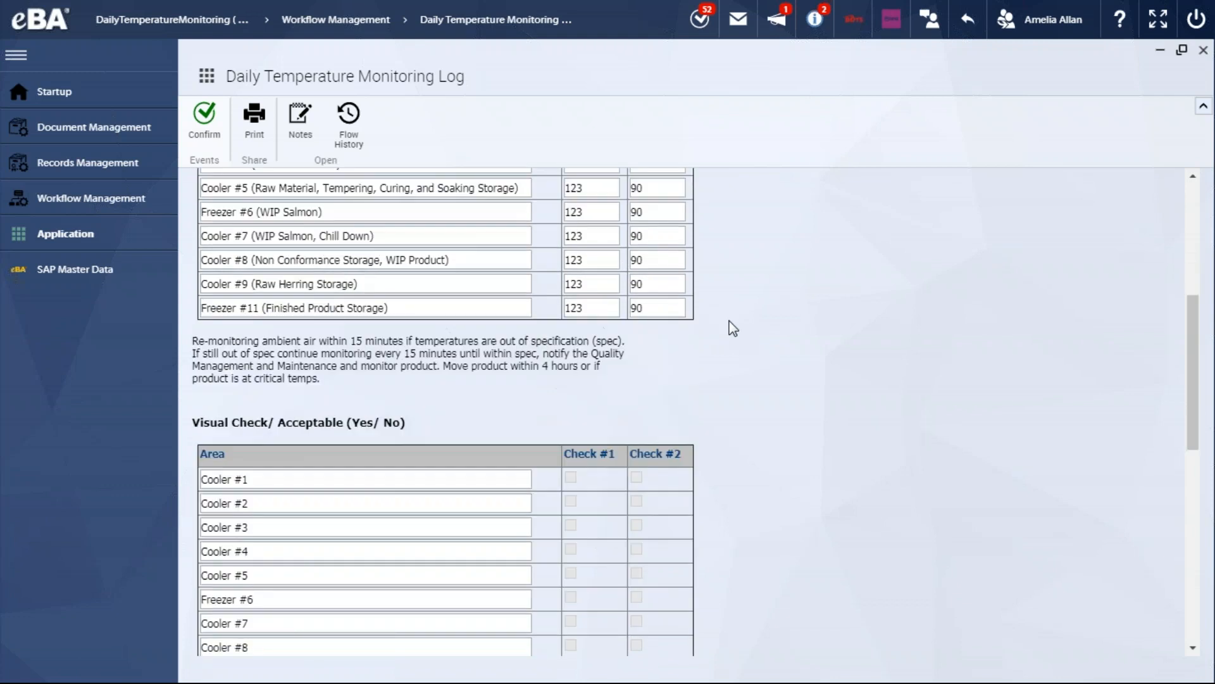
{"action": "scroll", "coordinate": [729, 328], "scroll_direction": "down", "scroll_amount": 14}
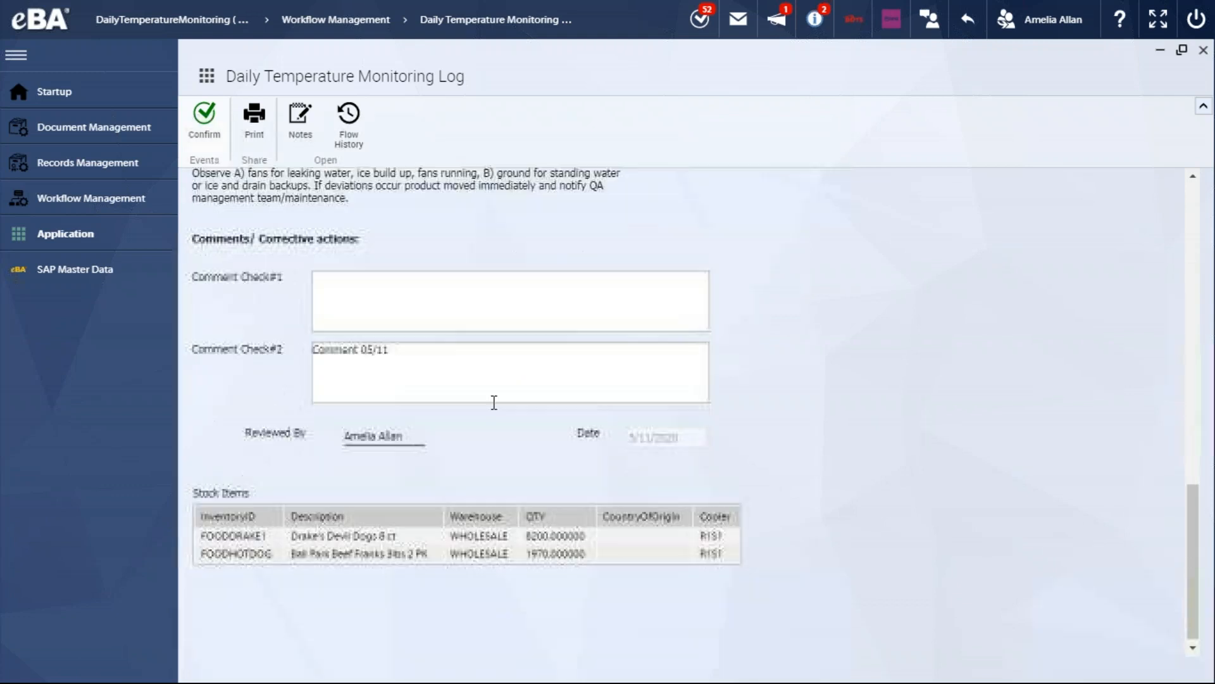
{"action": "scroll", "coordinate": [494, 402], "scroll_direction": "up", "scroll_amount": 3}
{"action": "scroll", "coordinate": [494, 403], "scroll_direction": "down", "scroll_amount": 1}
{"action": "left_click", "coordinate": [401, 450]}
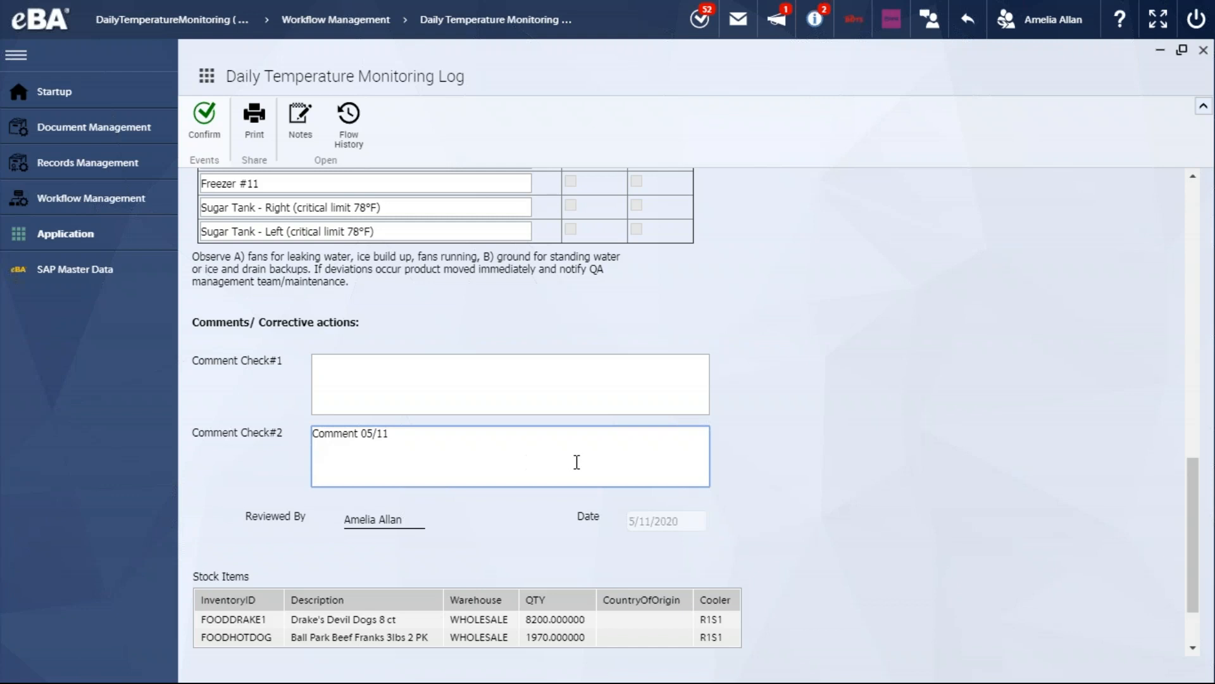
{"action": "scroll", "coordinate": [577, 461], "scroll_direction": "up", "scroll_amount": 16}
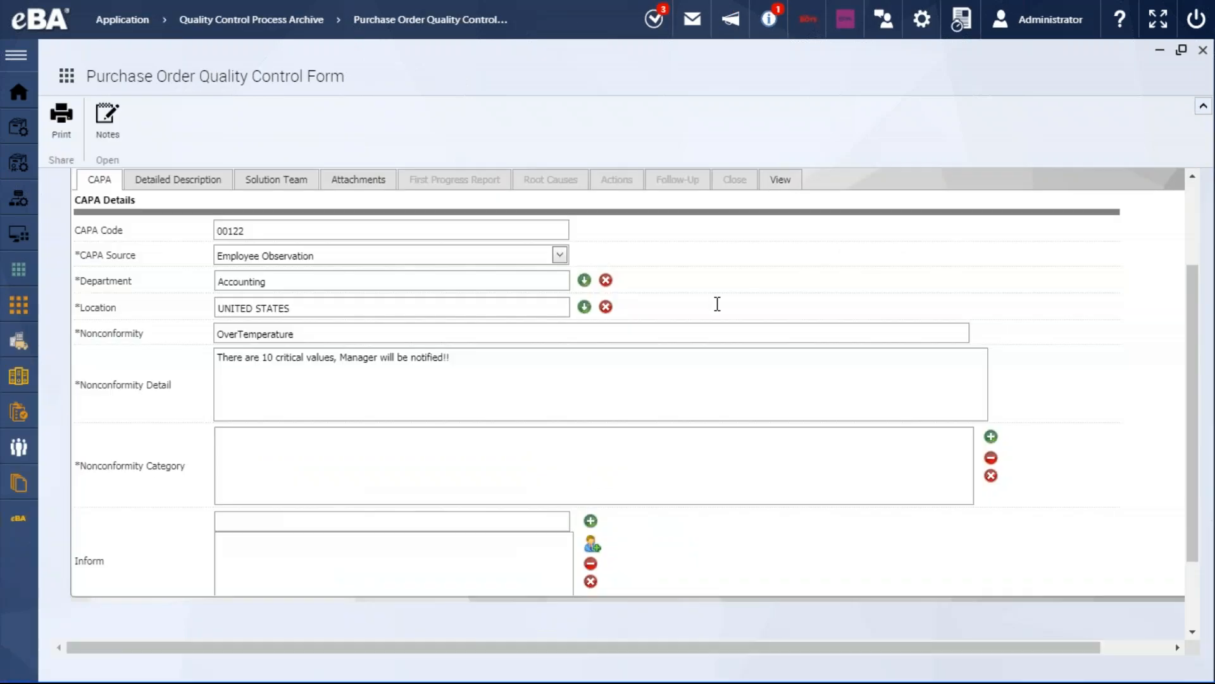
Switch to the Purchase Order Quality Control Form window and examine the nonconformity fields of CAPA record 00122
{"action": "scroll", "coordinate": [718, 304], "scroll_direction": "up", "scroll_amount": 2}
{"action": "scroll", "coordinate": [583, 367], "scroll_direction": "down", "scroll_amount": 3}
{"action": "scroll", "coordinate": [297, 336], "scroll_direction": "down", "scroll_amount": 3}
{"action": "scroll", "coordinate": [298, 336], "scroll_direction": "up", "scroll_amount": 6}
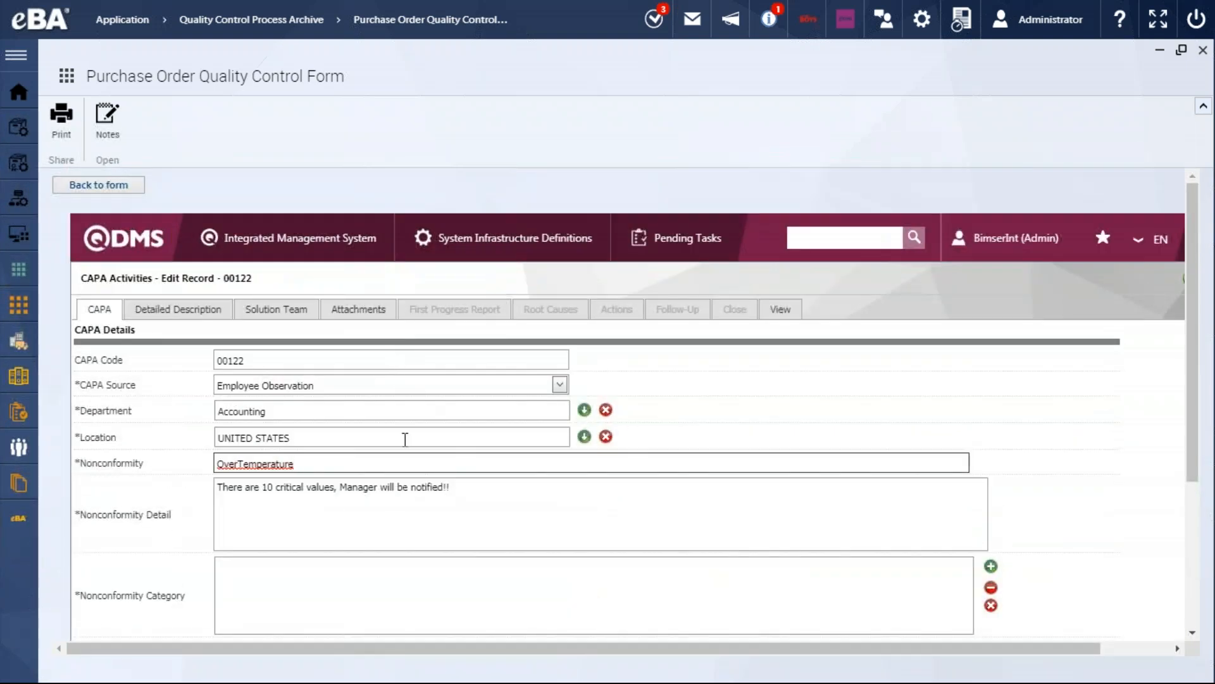
{"action": "scroll", "coordinate": [405, 439], "scroll_direction": "down", "scroll_amount": 1}
{"action": "left_click_drag", "start_coordinate": [327, 370], "coordinate": [234, 371]}
{"action": "left_click", "coordinate": [238, 374]}
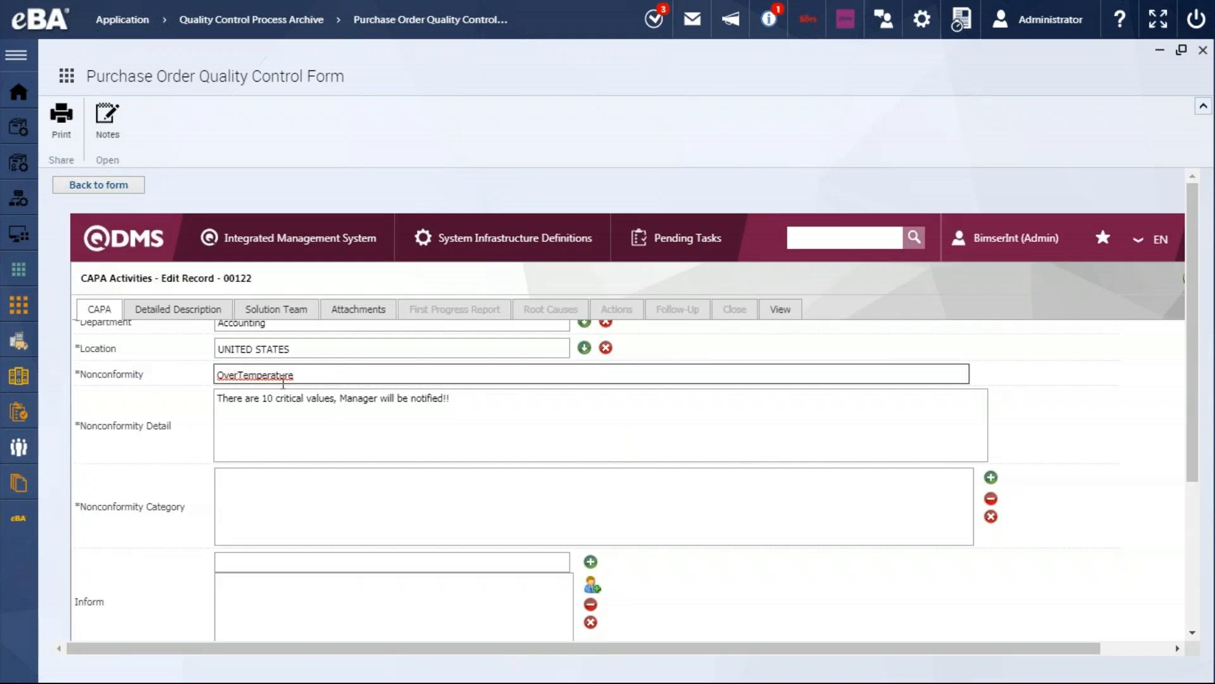
{"action": "left_click_drag", "start_coordinate": [218, 374], "coordinate": [399, 398]}
Append "Cooler 1,2,3 is broken" to the Nonconformity Detail text, below a blank line
{"action": "left_click", "coordinate": [478, 409]}
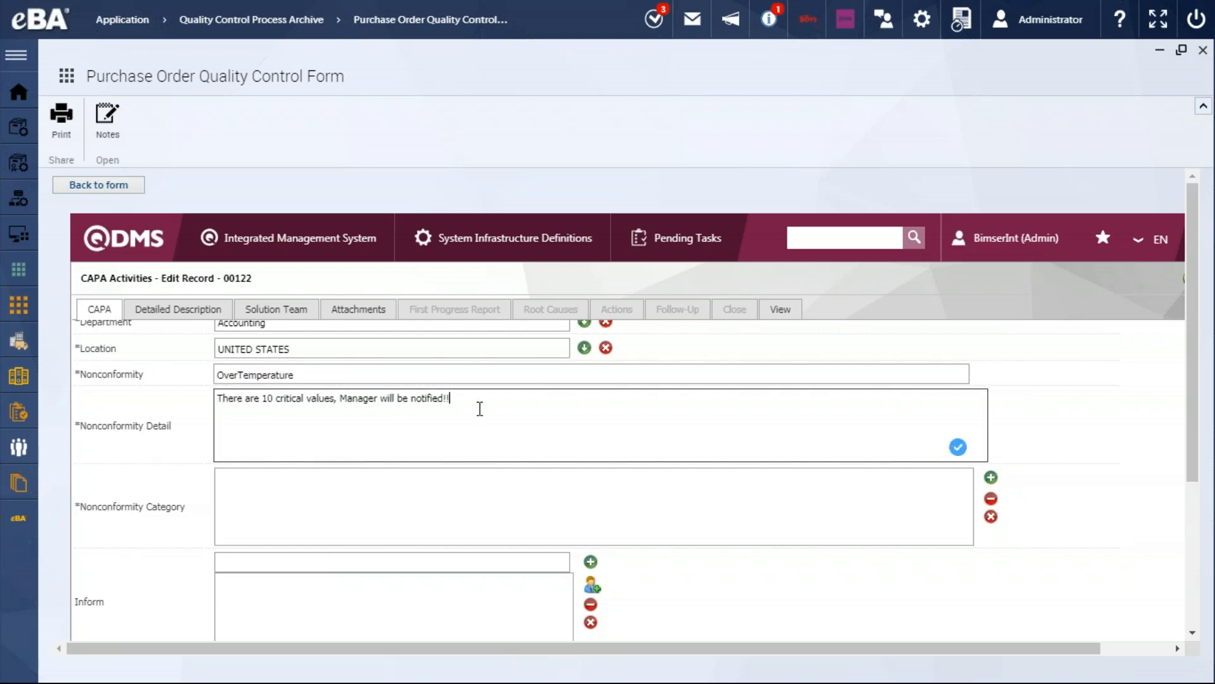
{"action": "scroll", "coordinate": [479, 414], "scroll_direction": "down", "scroll_amount": 2}
{"action": "scroll", "coordinate": [477, 412], "scroll_direction": "up", "scroll_amount": 2}
{"action": "key", "text": "Return"}
{"action": "key", "text": "Return"}
{"action": "type", "text": "Cooler 1,2,3 is broken"}
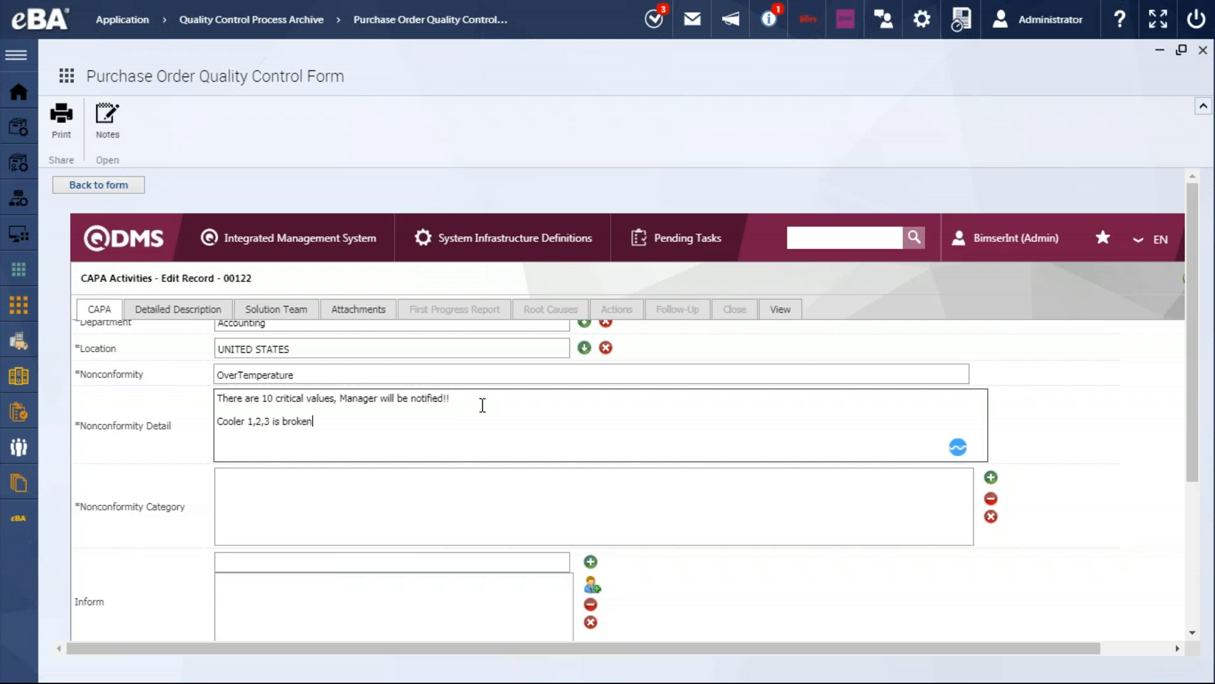
View the solution team details and the attachments of the CAPA record
{"action": "left_click", "coordinate": [293, 310]}
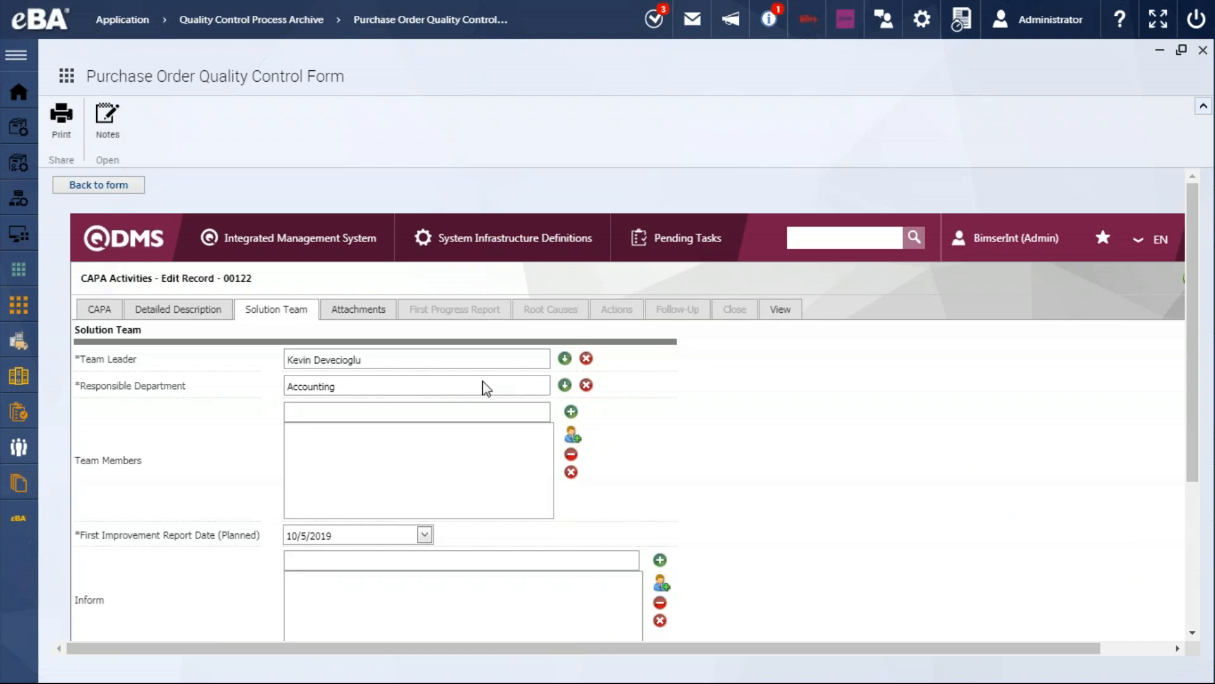
{"action": "left_click", "coordinate": [360, 310]}
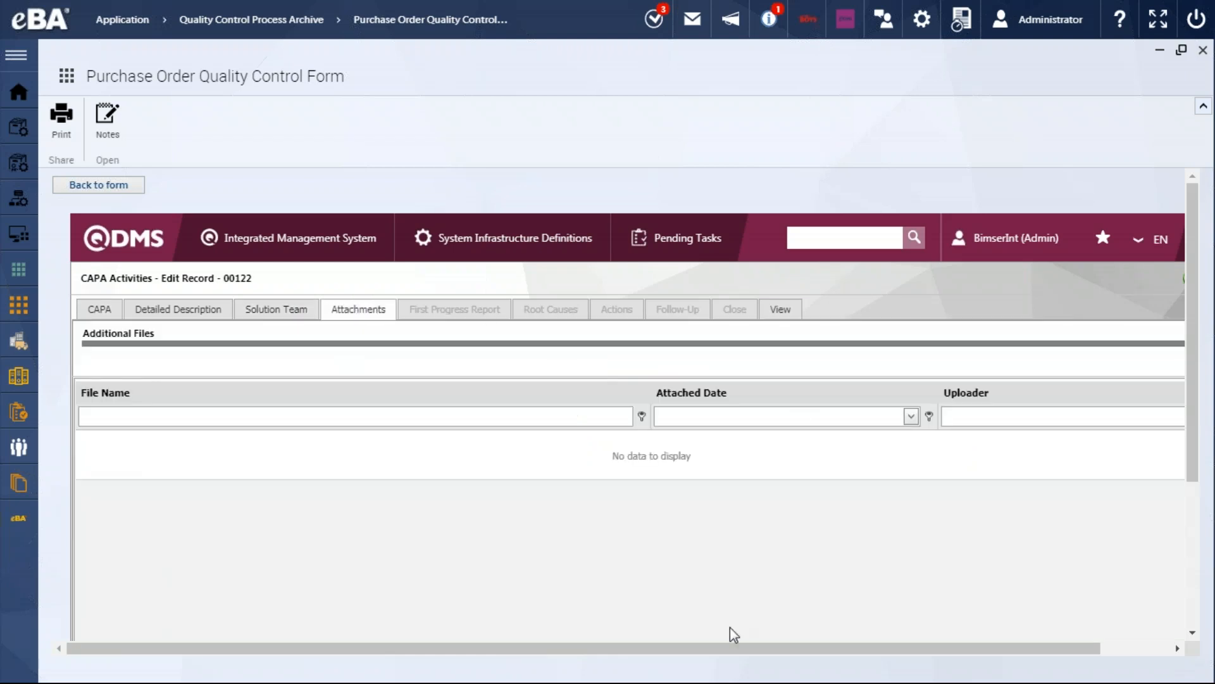
{"action": "left_click", "coordinate": [754, 650]}
{"action": "left_click_drag", "start_coordinate": [763, 648], "coordinate": [554, 514]}
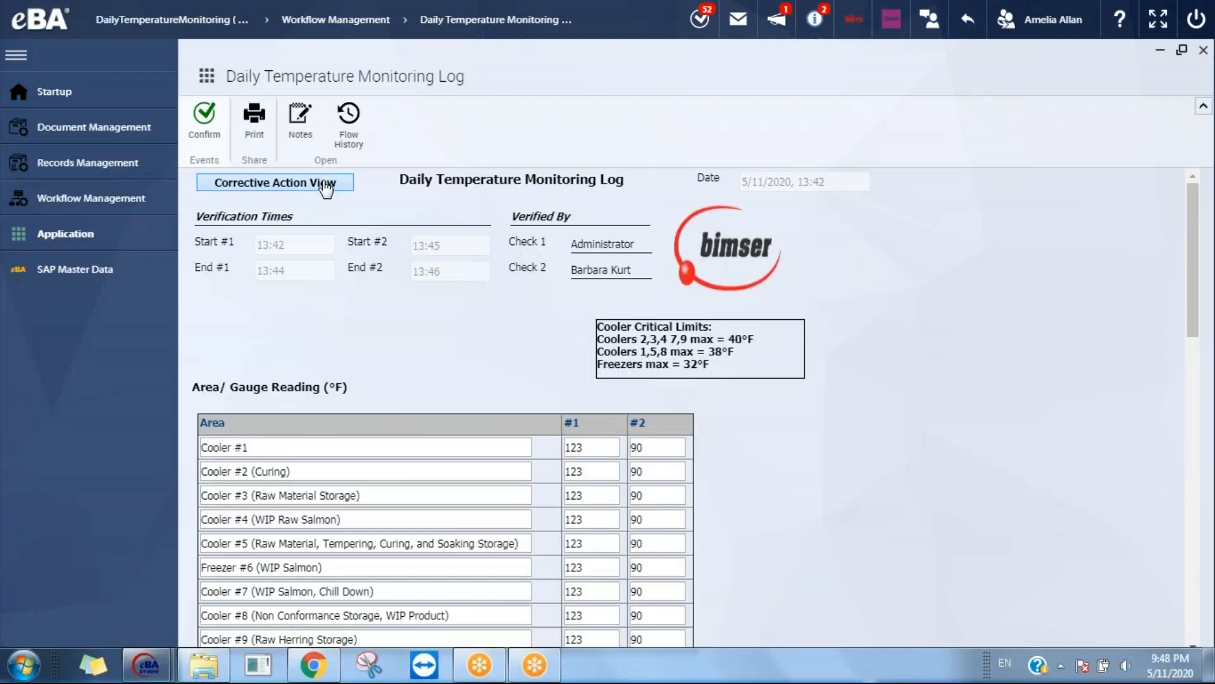
View the corrective action linked to the Daily Temperature Monitoring Log, return to the form and examine the cooler critical limits
{"action": "left_click", "coordinate": [326, 185]}
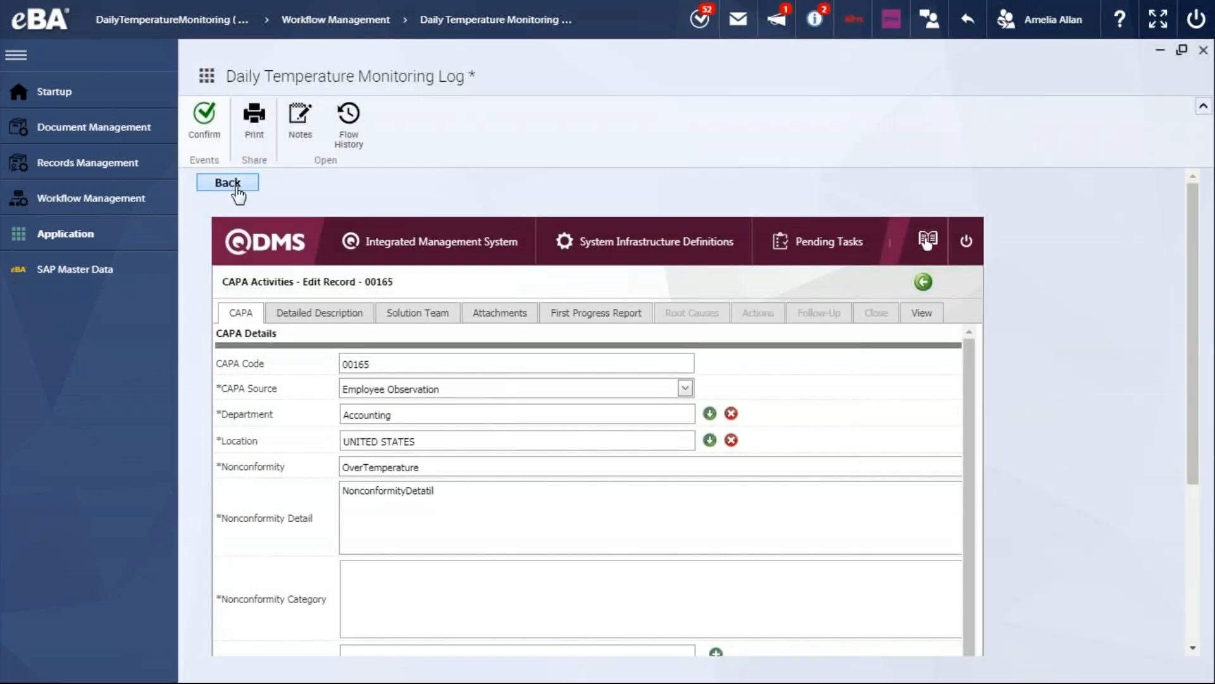
{"action": "left_click", "coordinate": [237, 188]}
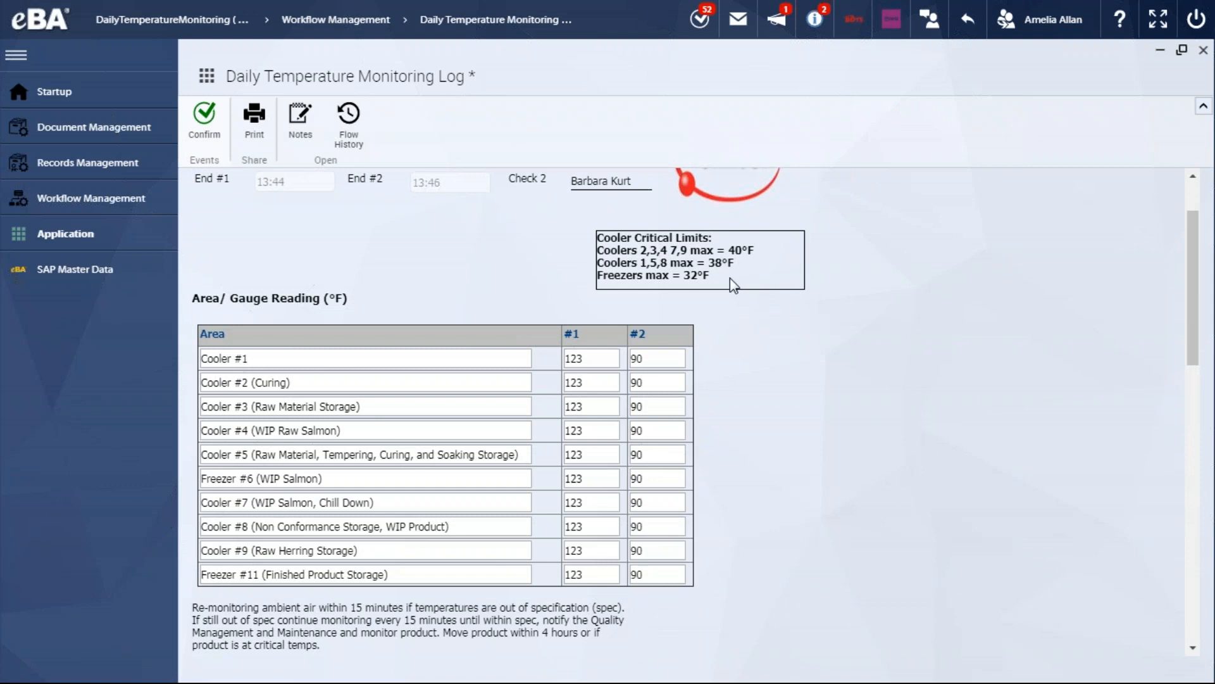
{"action": "left_click_drag", "start_coordinate": [721, 274], "coordinate": [653, 234]}
{"action": "left_click", "coordinate": [654, 234]}
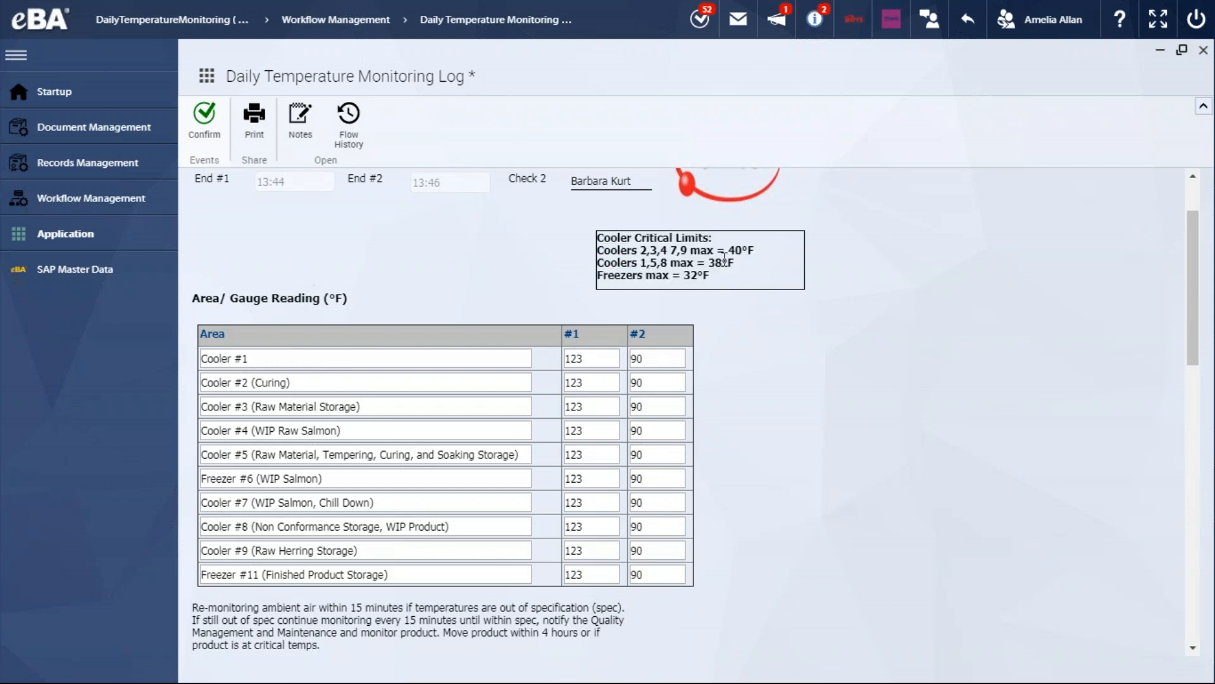